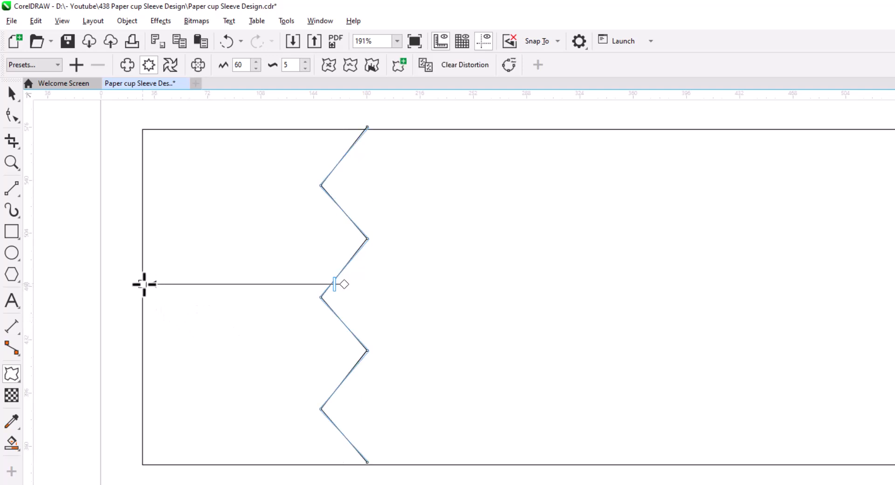
Convert the distorted zigzag line to curves
left_click(11, 94)
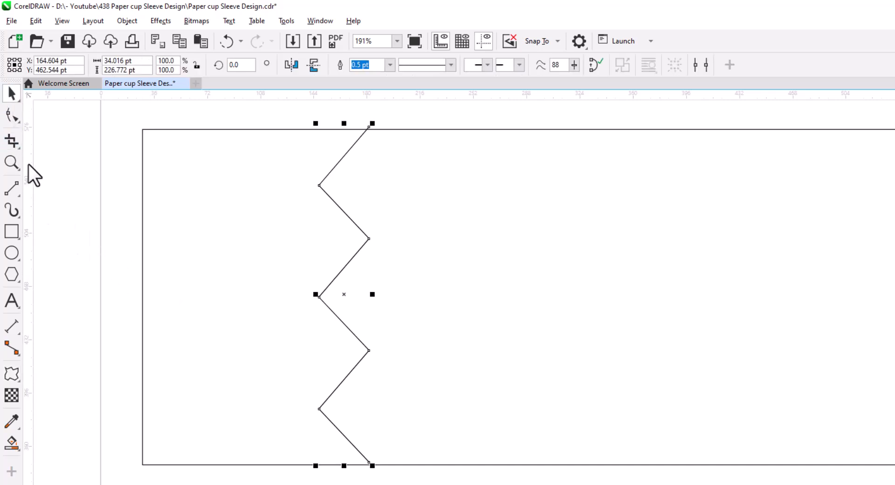
left_click(133, 257)
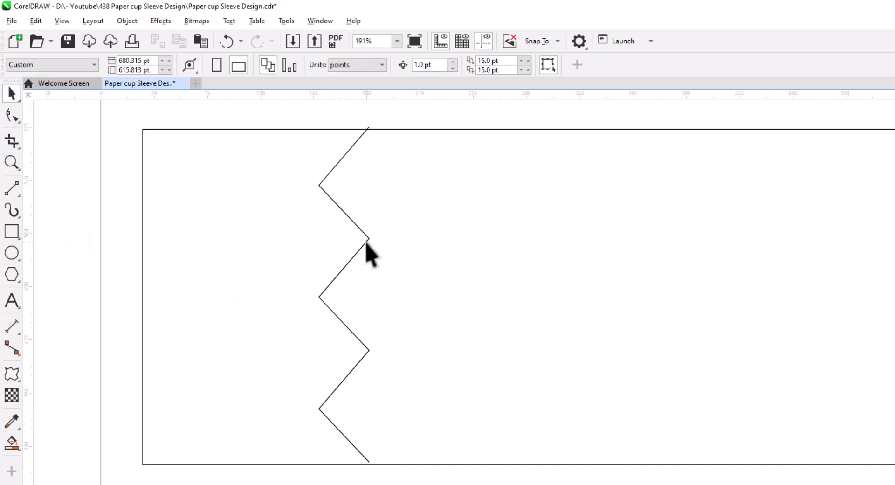
left_click(365, 244)
right_click(366, 242)
left_click(416, 182)
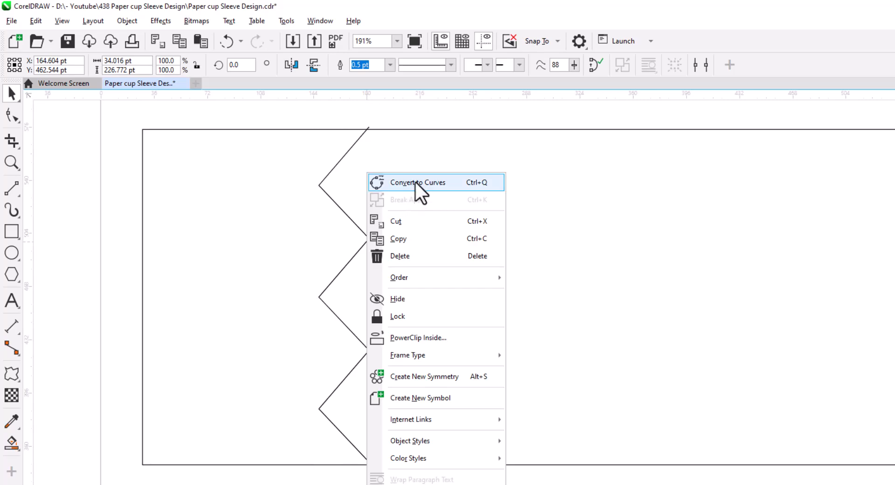
Center the zigzag vertically on the rectangle
left_click(758, 162, "shift")
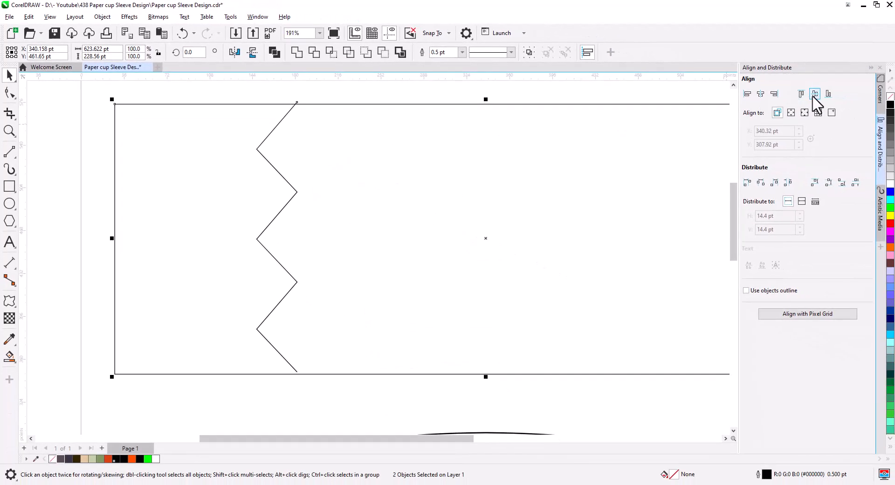
left_click(843, 97)
key("Escape")
Bend the two uppermost straight segments of the zigzag into gentle arcs with the Shape tool
left_click(272, 130)
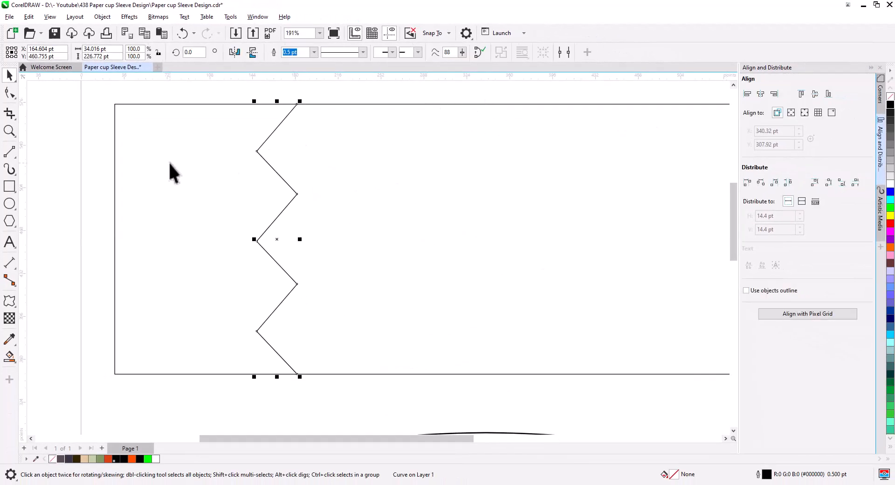
left_click(9, 92)
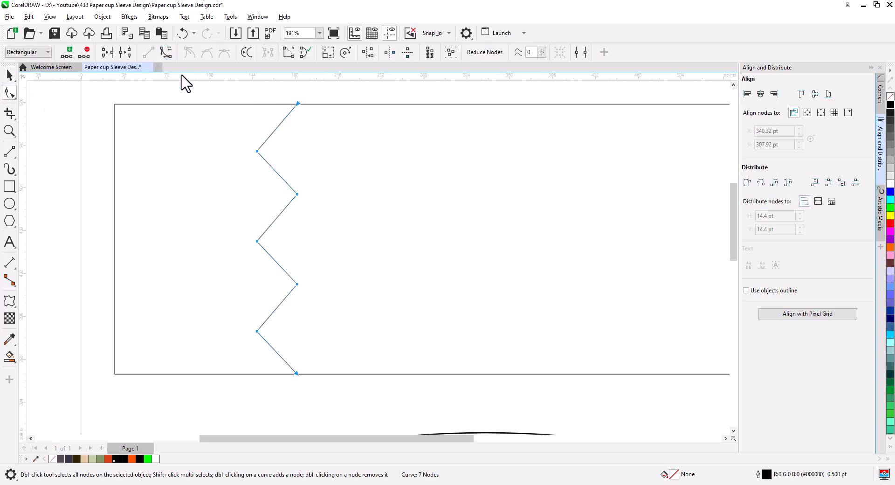
scroll(274, 126, "up", 2)
left_click_drag(275, 129, 282, 135)
scroll(298, 178, "down", 1)
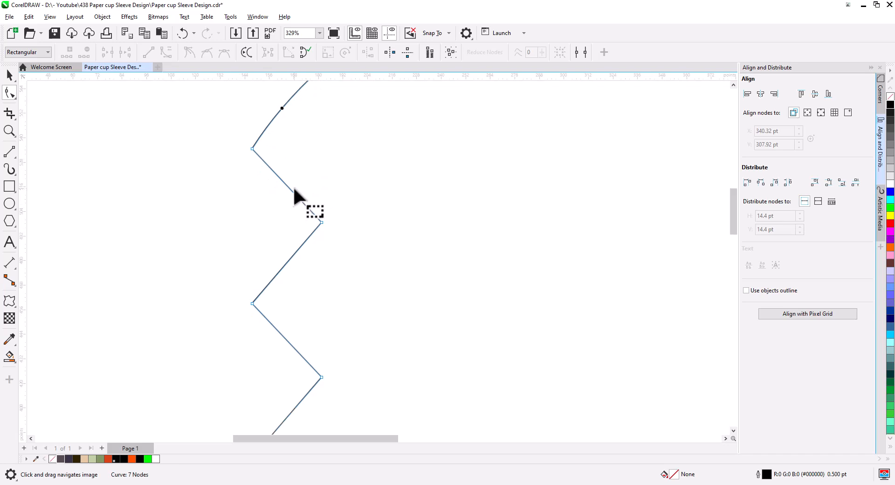
left_click(291, 190)
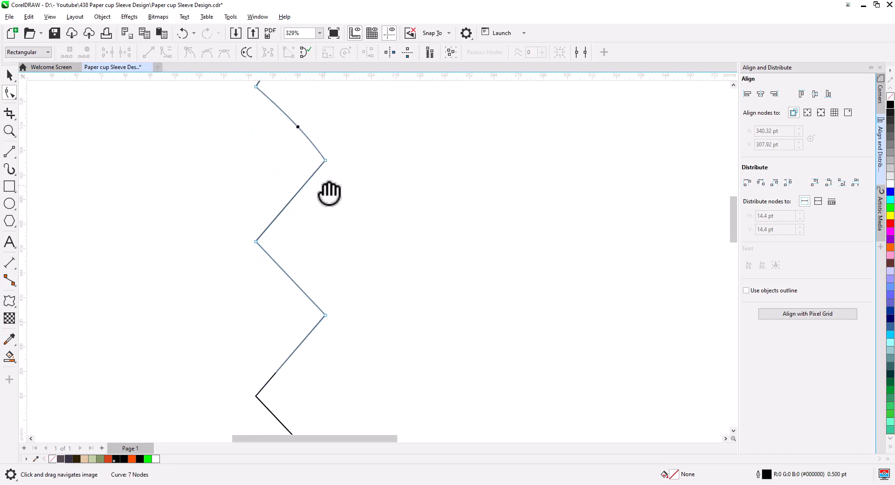
Bend the remaining four zigzag segments into arcs, rounding out the lobes in the middle and lower parts
scroll(322, 205, "down", 2)
left_click_drag(303, 199, 297, 197)
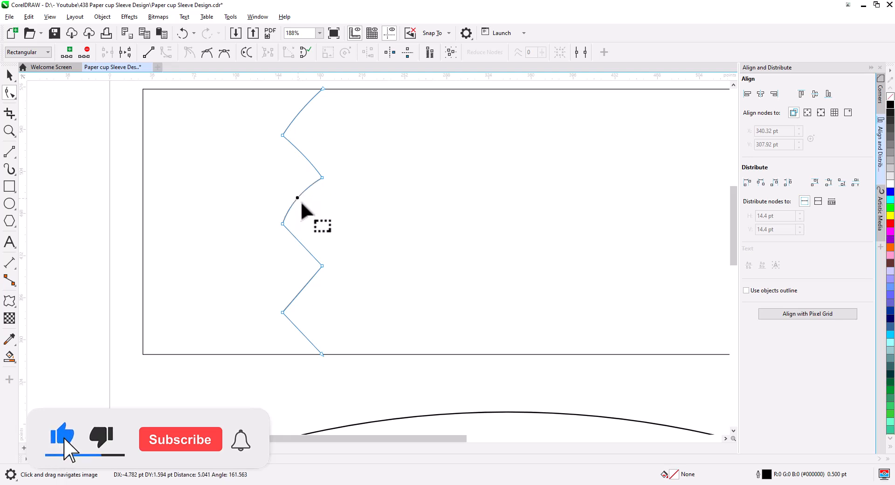
left_click_drag(301, 245, 303, 292)
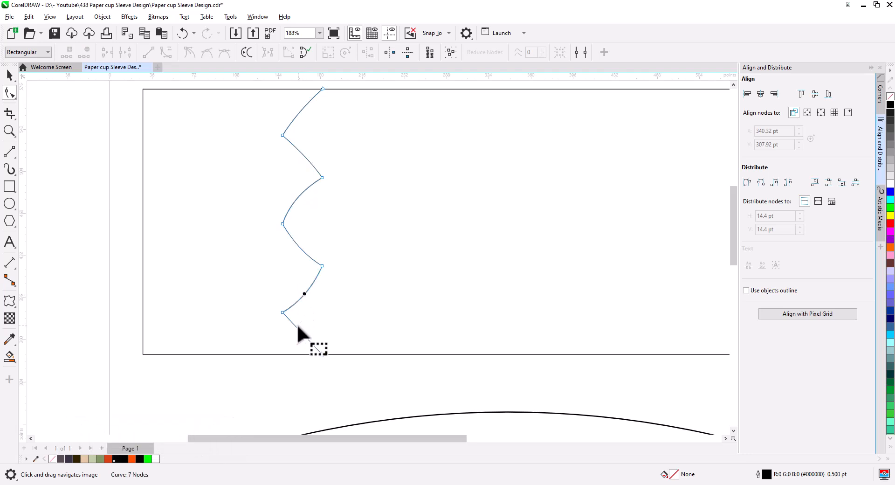
left_click_drag(297, 327, 293, 329)
mouse_move(272, 220)
left_mouse_down()
mouse_move(302, 260)
mouse_move(304, 252)
left_mouse_up()
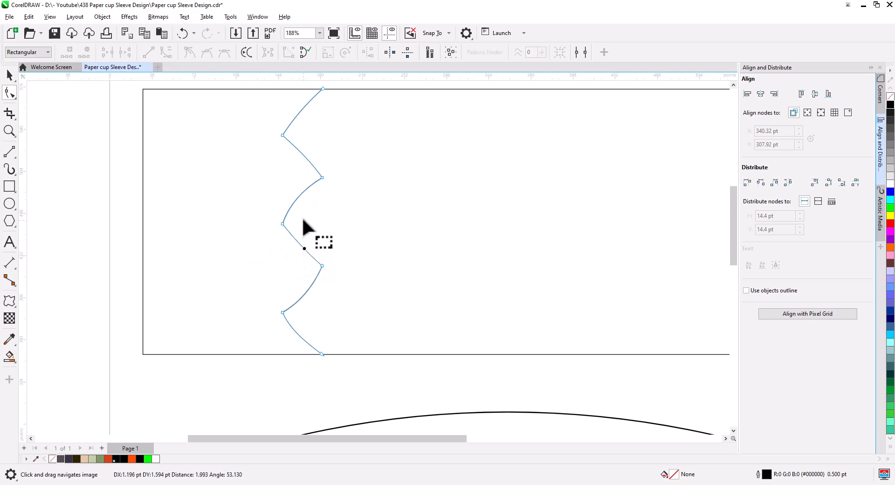
left_click_drag(299, 197, 298, 196)
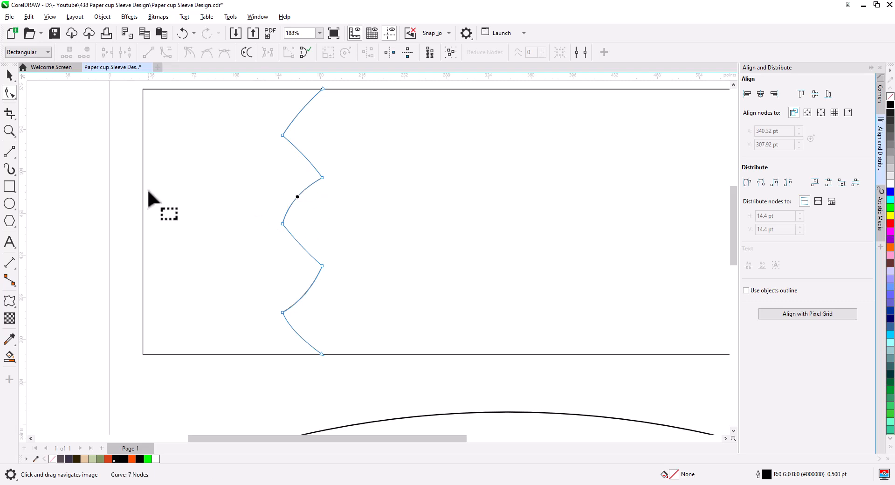
Place a horizontally mirrored copy of the wavy curve to its right, at about X 274 pt
left_click(9, 76)
left_click(69, 139)
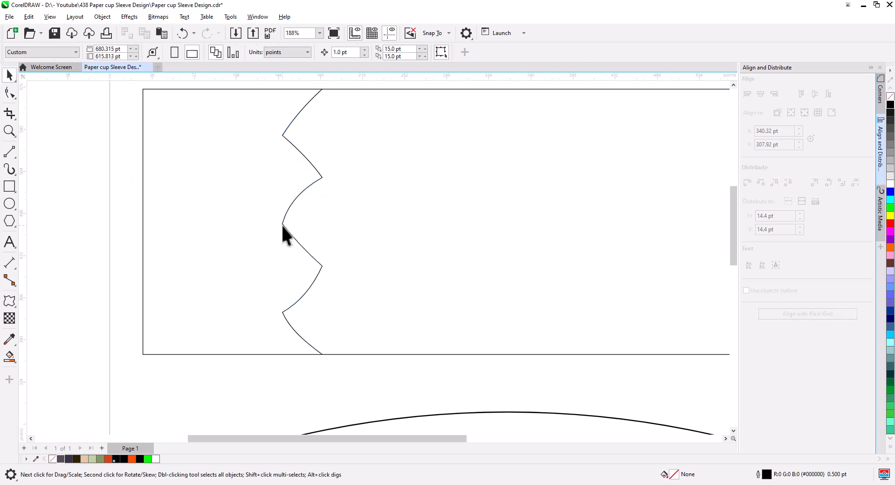
left_click_drag(283, 223, 408, 232)
left_click(436, 253)
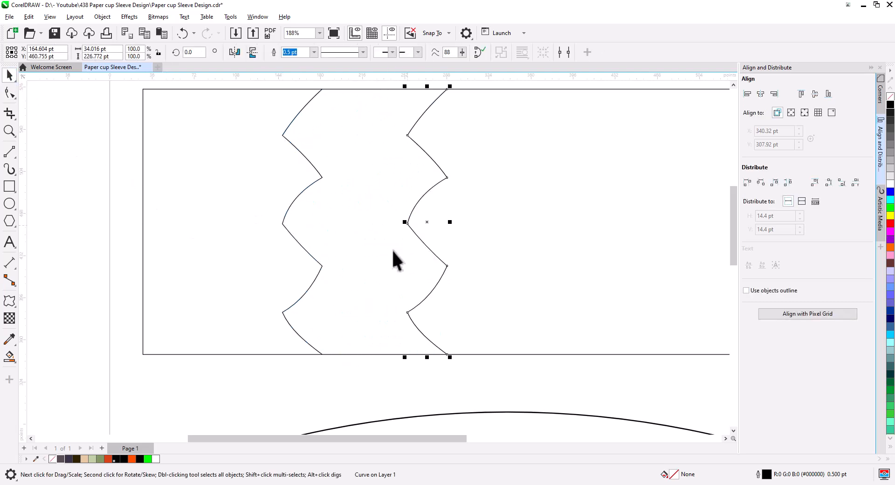
left_click(236, 52)
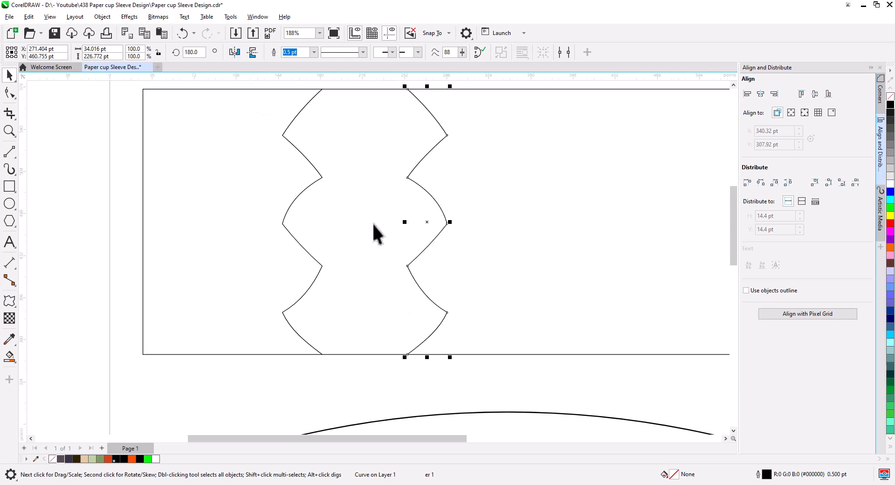
left_click_drag(412, 182, 415, 184)
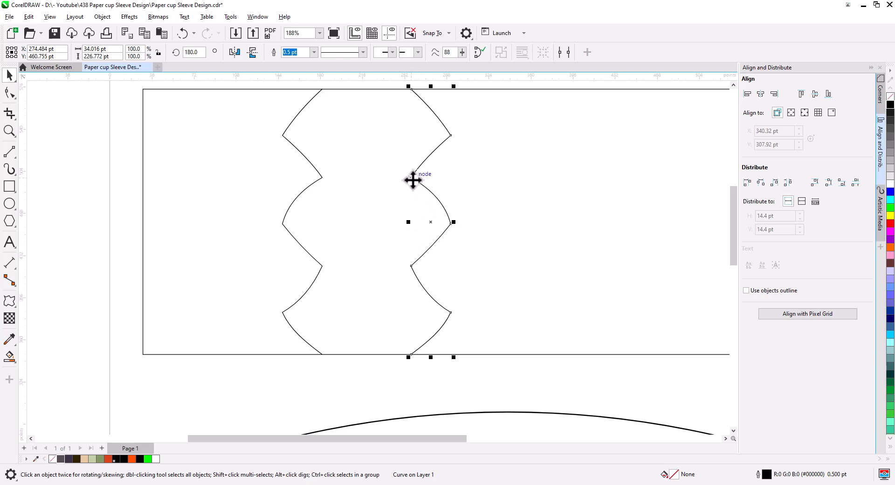
Duplicate both wavy curves inward so the points of the two inner copies meet
left_click_drag(413, 180, 365, 180)
left_click(389, 203)
left_click(387, 202)
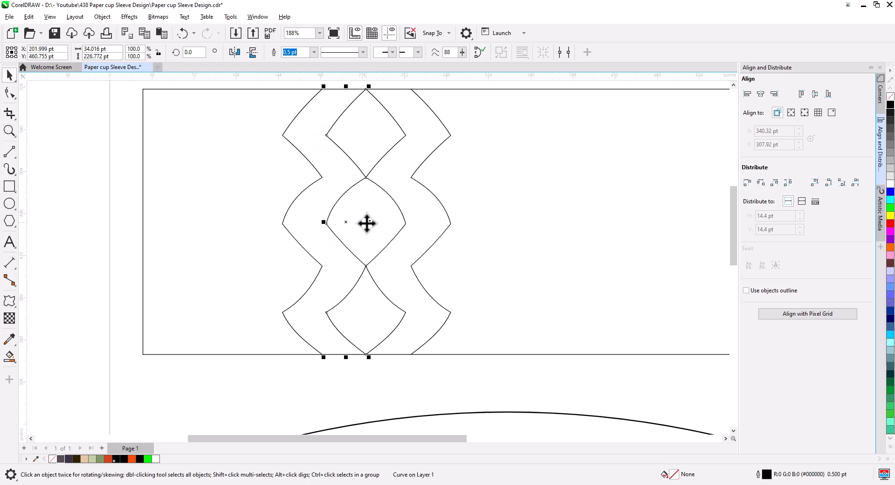
Move the outer right wavy curve farther outward to about X 289 pt
left_click(391, 367)
left_click_drag(377, 323, 326, 330)
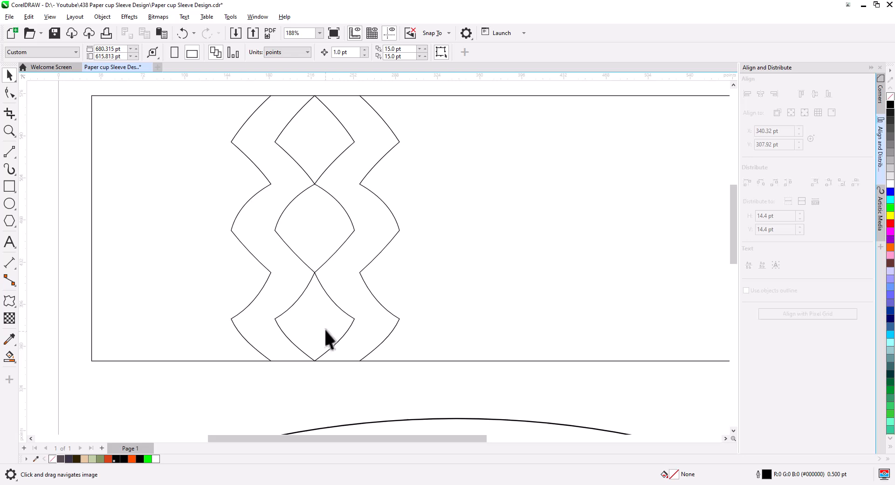
left_click(389, 241)
left_click_drag(392, 241, 409, 240)
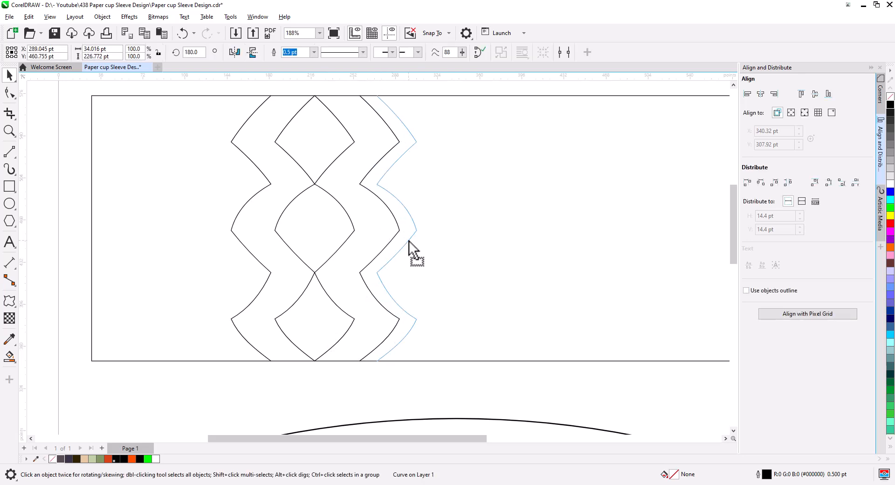
Group the two outer wavy curves, leaving the rectangle out of the selection
left_click(270, 185, "shift")
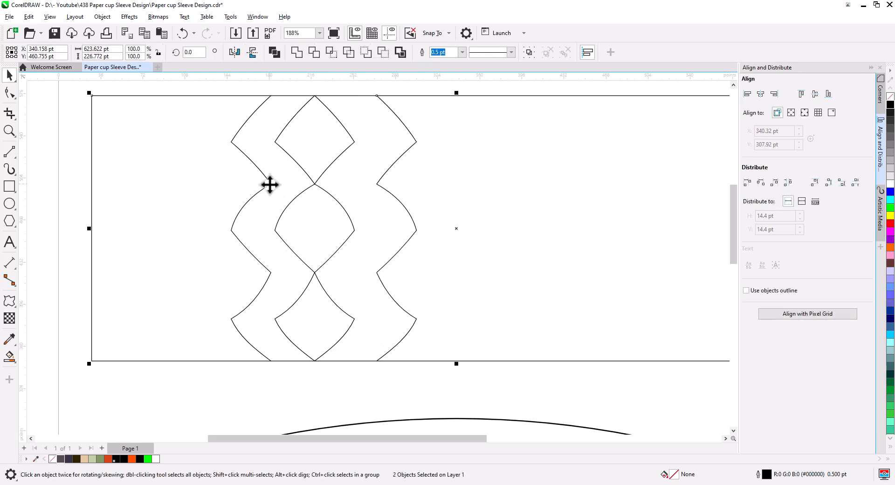
left_click(272, 186, "shift")
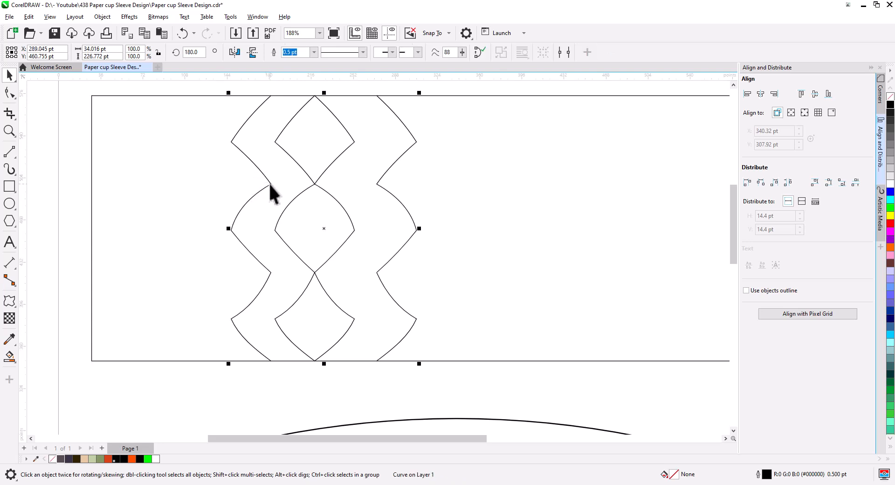
left_click(270, 185, "shift")
right_click(269, 184)
left_click(295, 196)
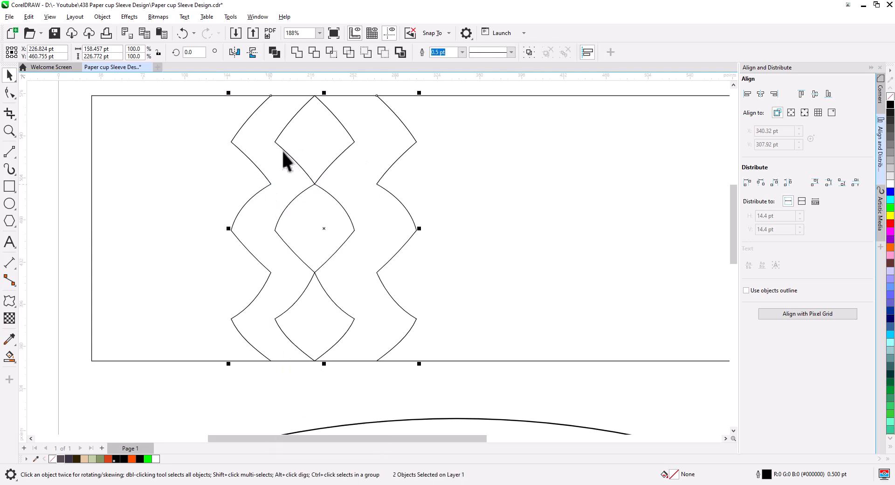
Group the two inner wavy curves
left_click(282, 150)
left_click(340, 151, "shift")
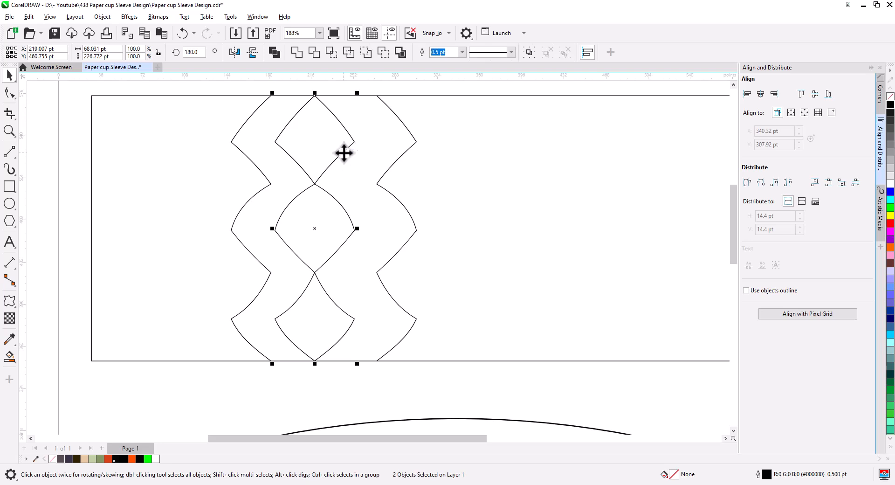
right_click(343, 151)
left_click(374, 136)
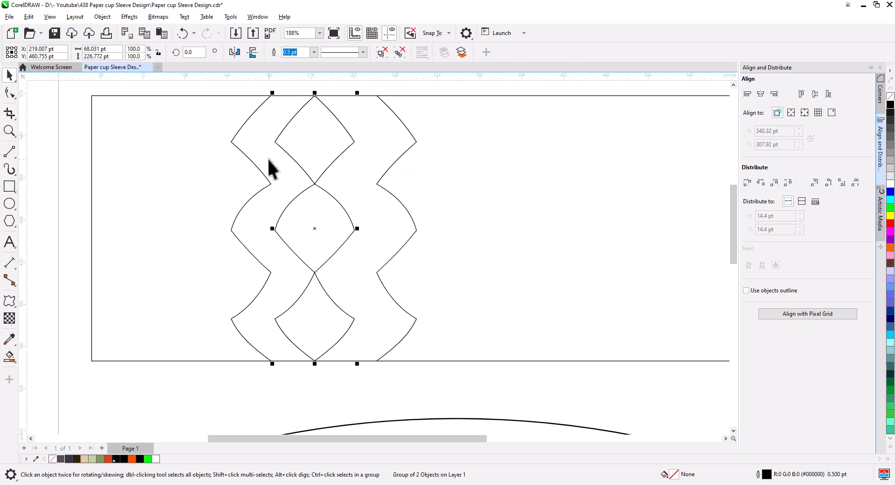
Center the inner curve pair horizontally between the outer curves
left_click(260, 171, "shift")
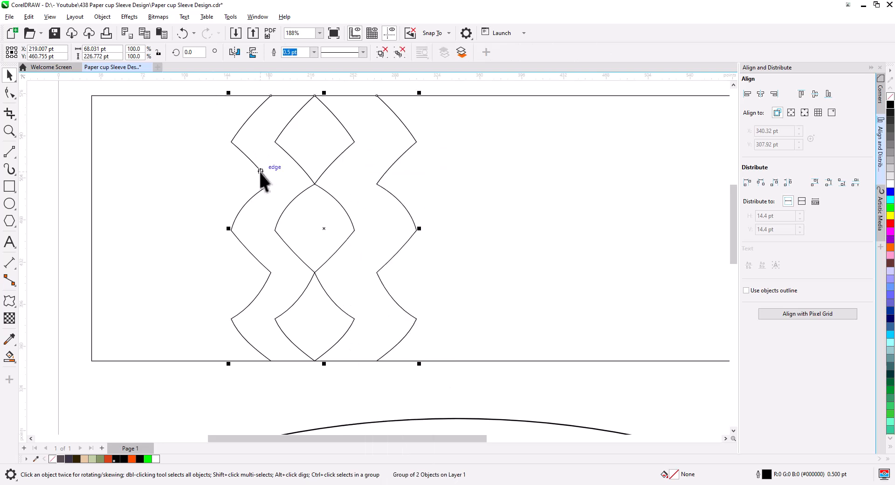
left_click(760, 95)
left_click(464, 377)
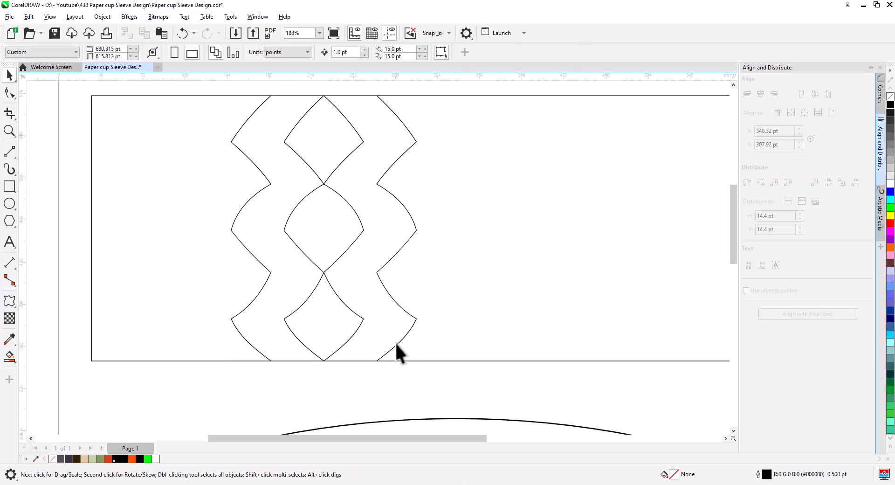
Ungroup the inner and outer pairs of wavy curves
left_click(379, 276)
left_click(346, 303)
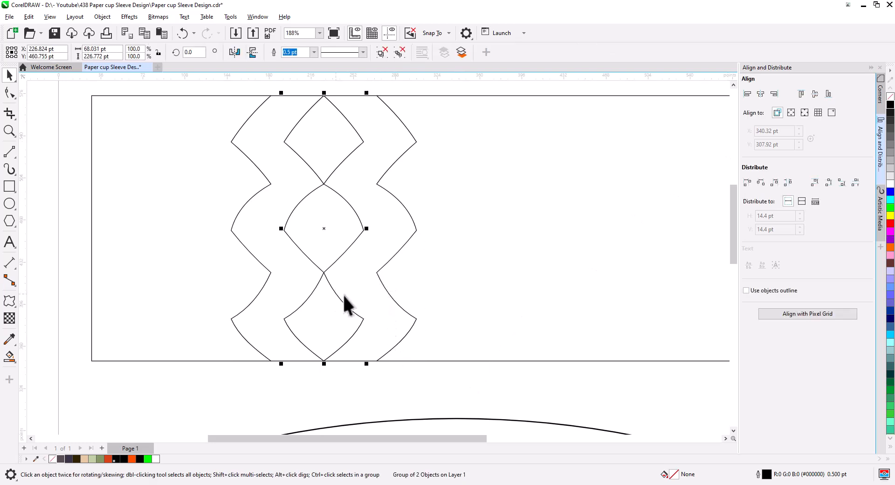
left_click(443, 317)
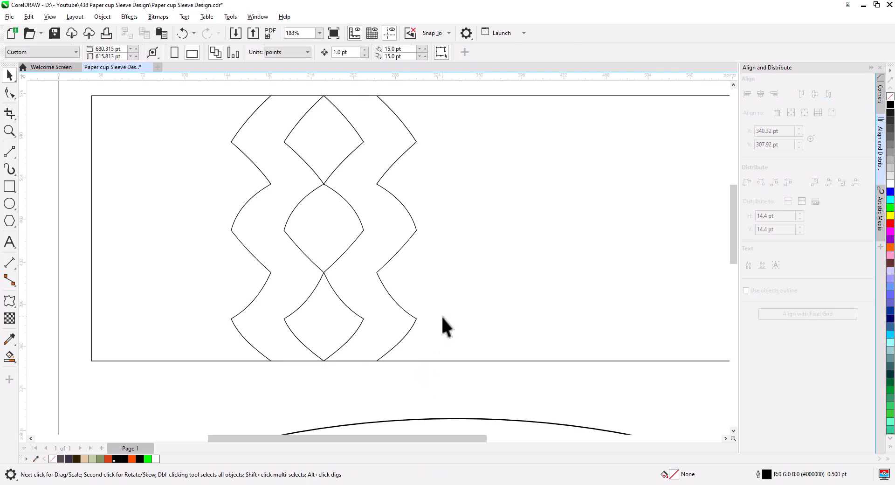
left_click(363, 227)
left_click(415, 142)
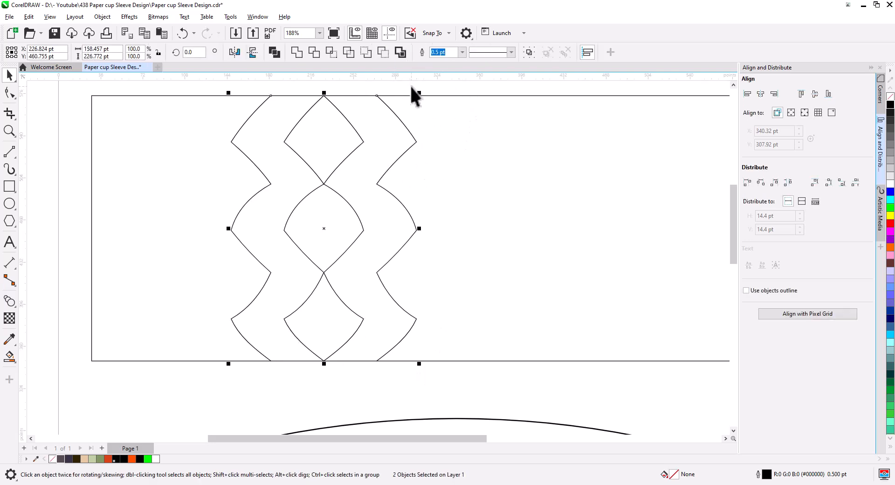
left_click(350, 189)
Blend the outer right curve into the adjacent inner curve with 5 steps
left_click(9, 300)
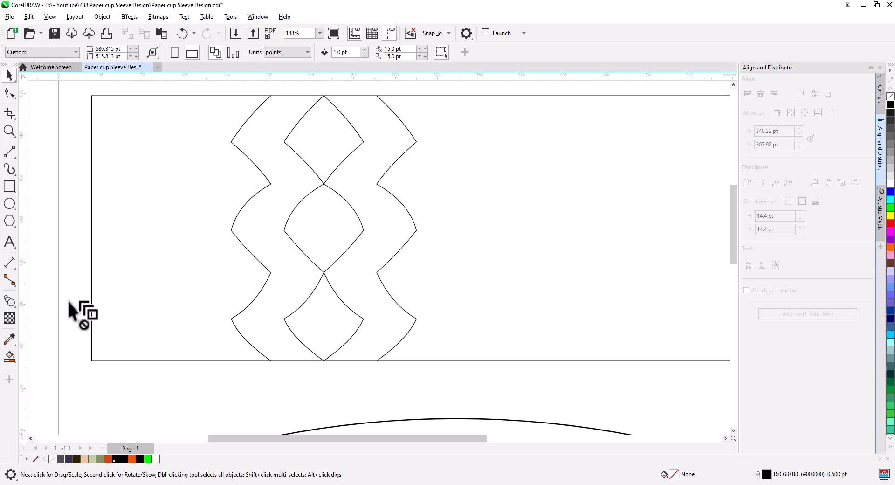
left_click_drag(414, 226, 361, 227)
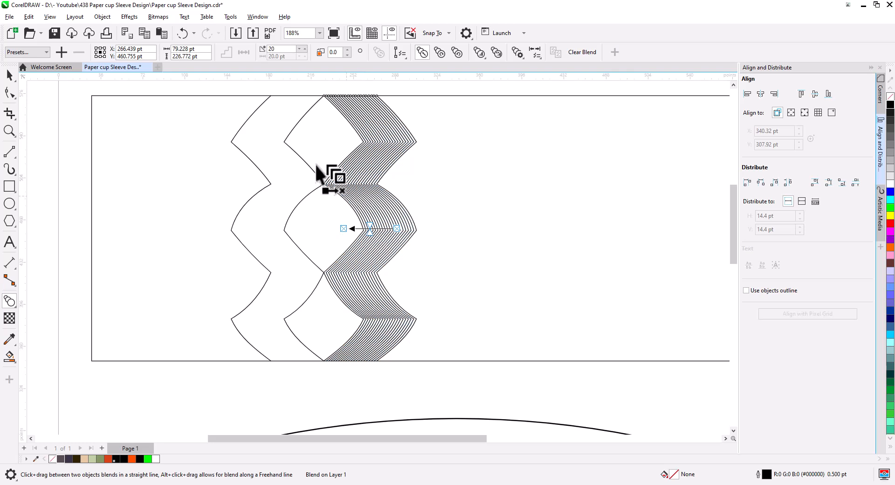
double_click(276, 49)
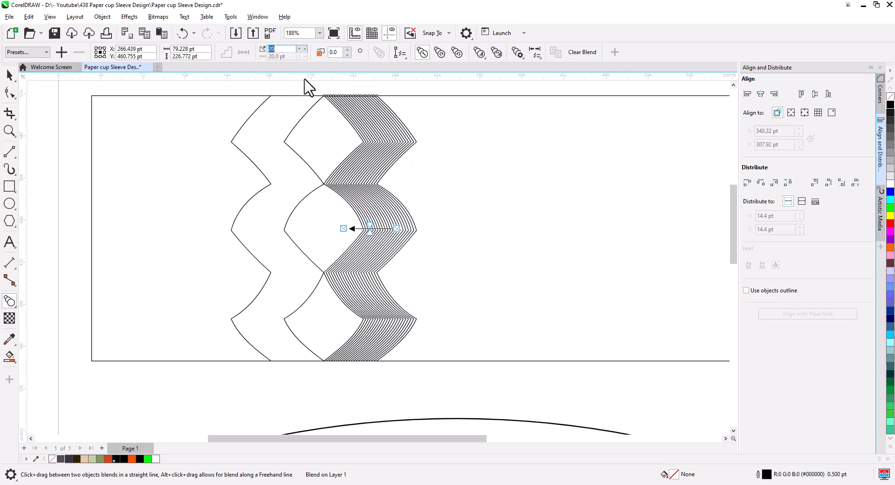
type("5")
key("Return")
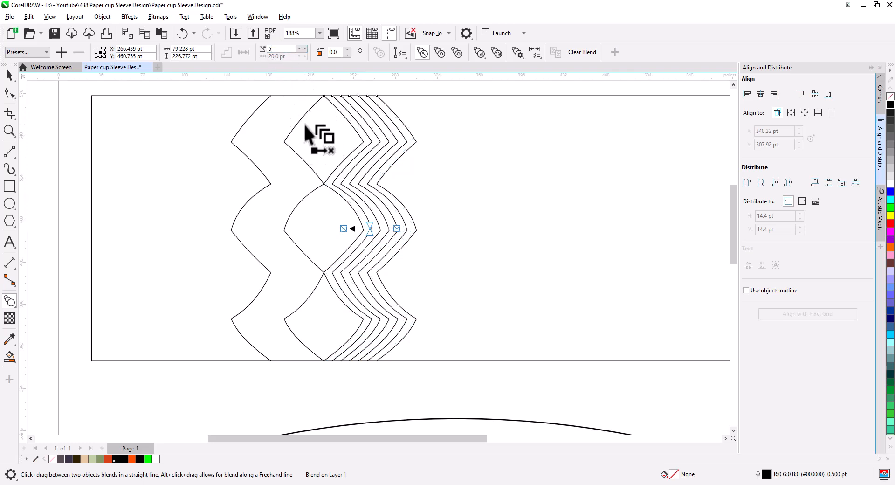
Blend the outer left curve into the adjacent inner curve with 5 steps
left_click_drag(233, 233, 299, 230)
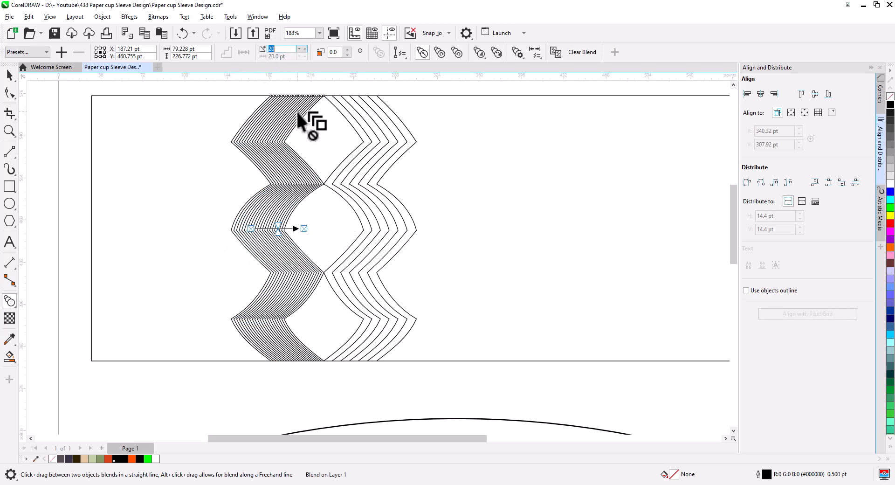
type("5")
key("Return")
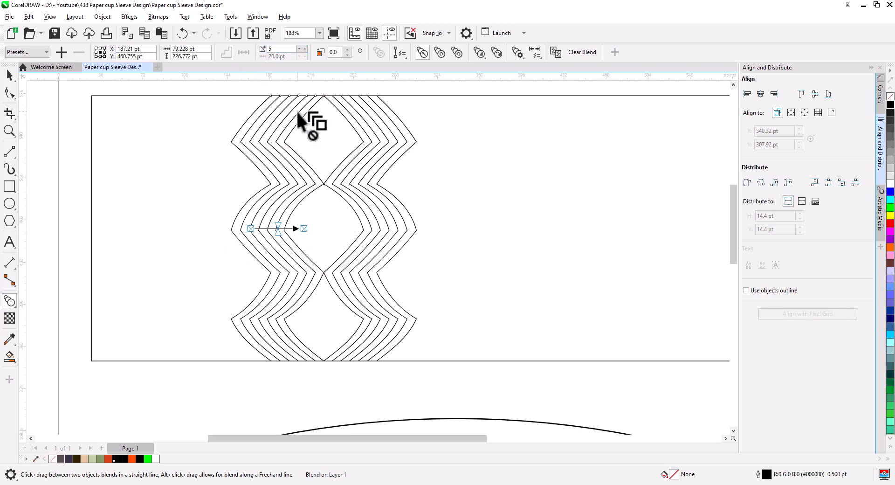
Break apart the left and right blends into individual wavy curves
left_click(11, 75)
right_click(269, 231)
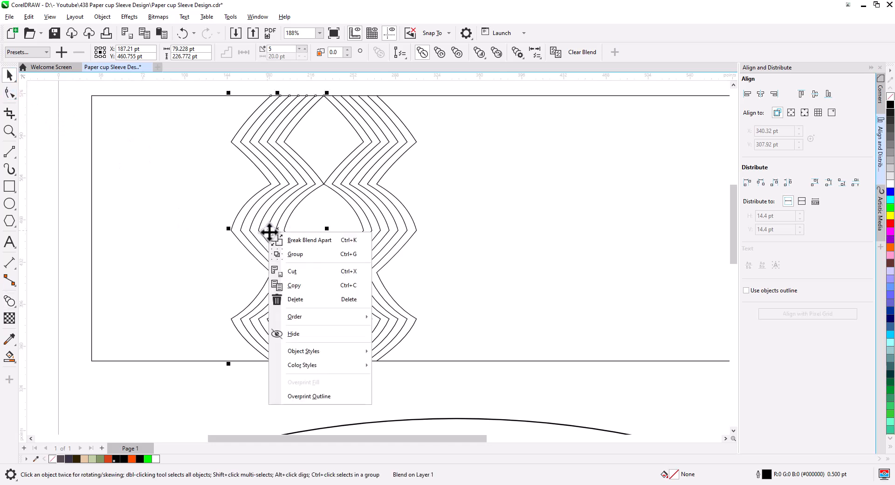
left_click(303, 240)
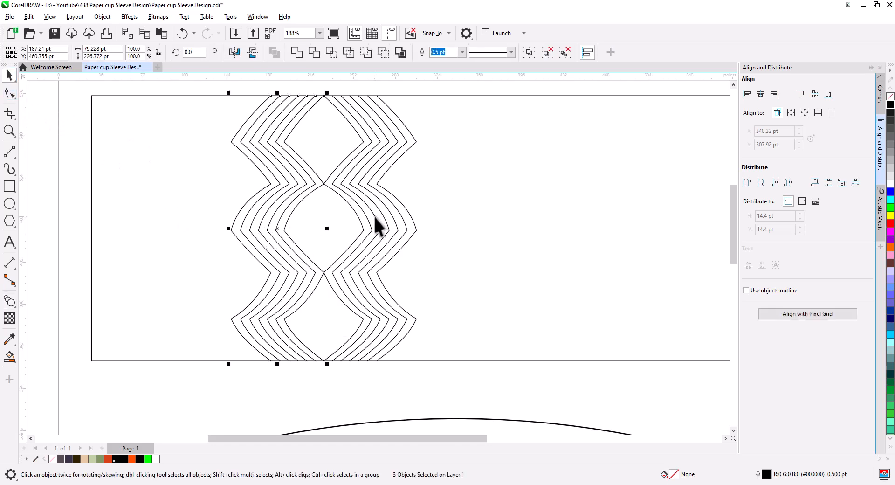
right_click(376, 217)
left_click(405, 226)
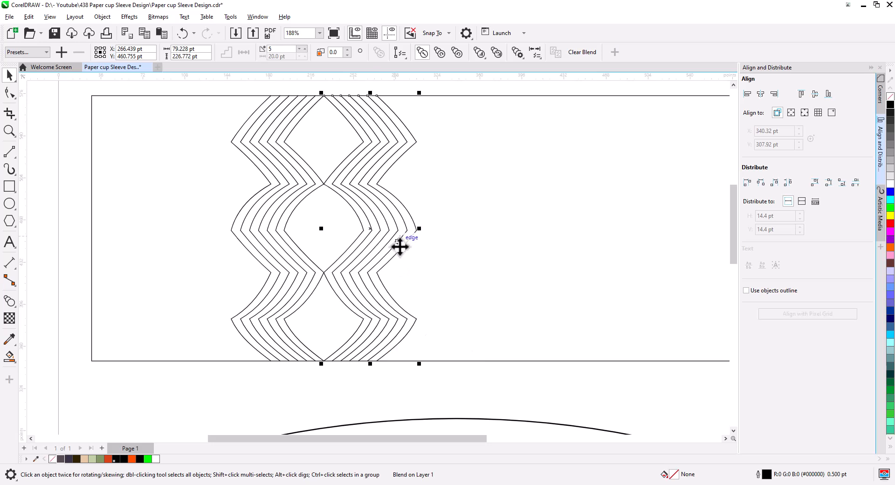
left_click(389, 378)
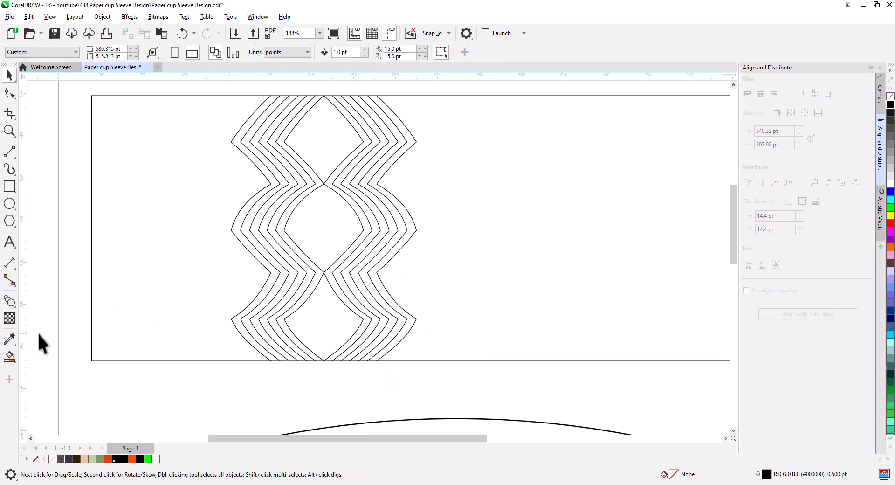
Smart Fill every strip between the wavy curves on both sides with orange and a hairline outline
left_click(11, 359)
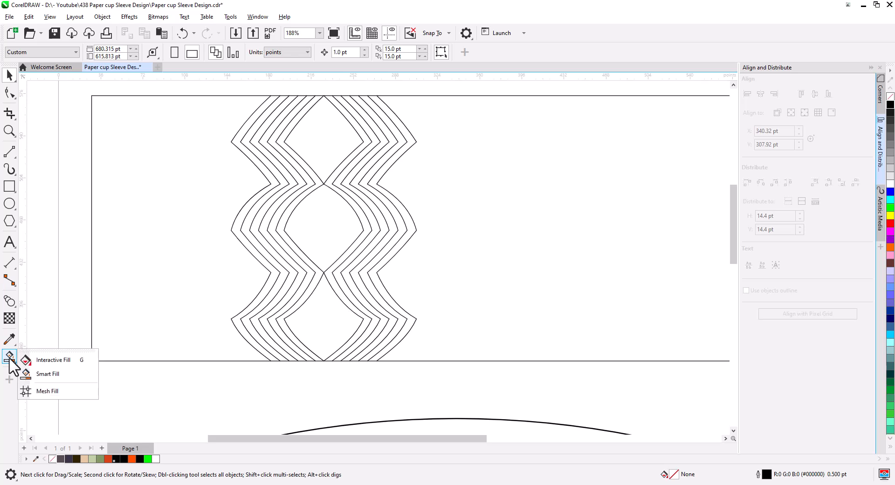
left_click(47, 374)
left_click(303, 347)
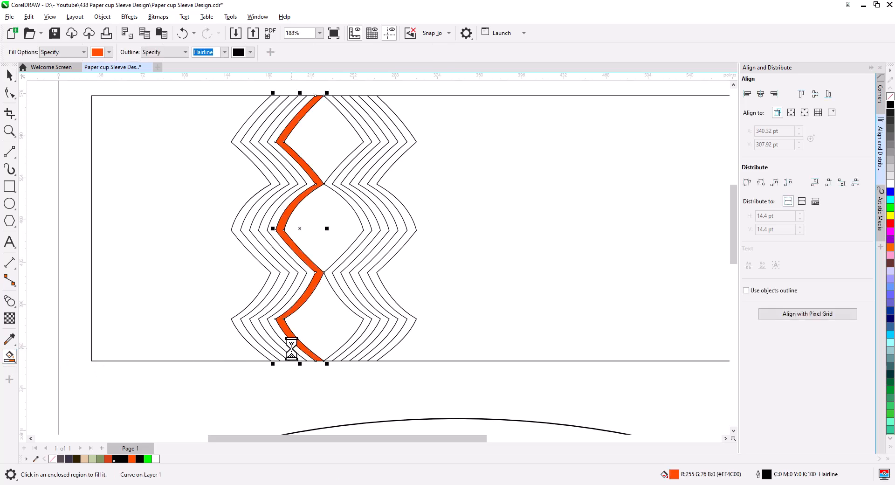
left_click(283, 347)
left_click(274, 348)
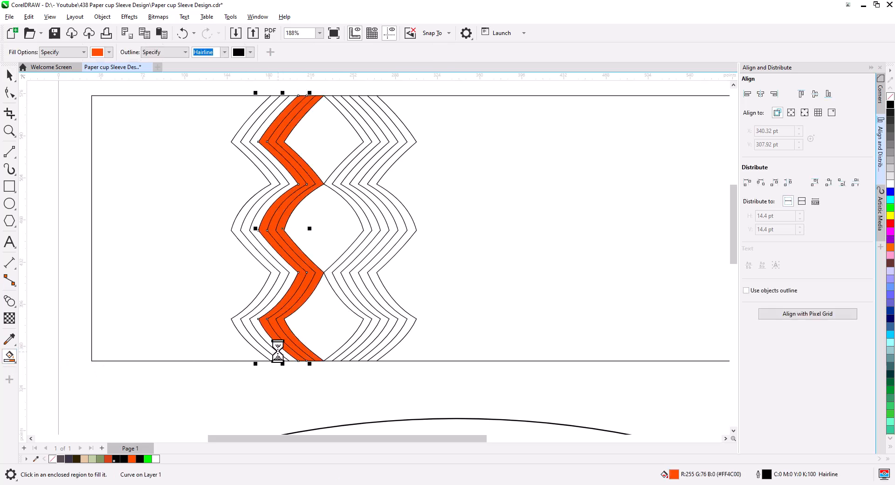
left_click(265, 348)
left_click(256, 349)
left_click(246, 349)
left_click(340, 353)
left_click(351, 354)
left_click(362, 355)
left_click(371, 356)
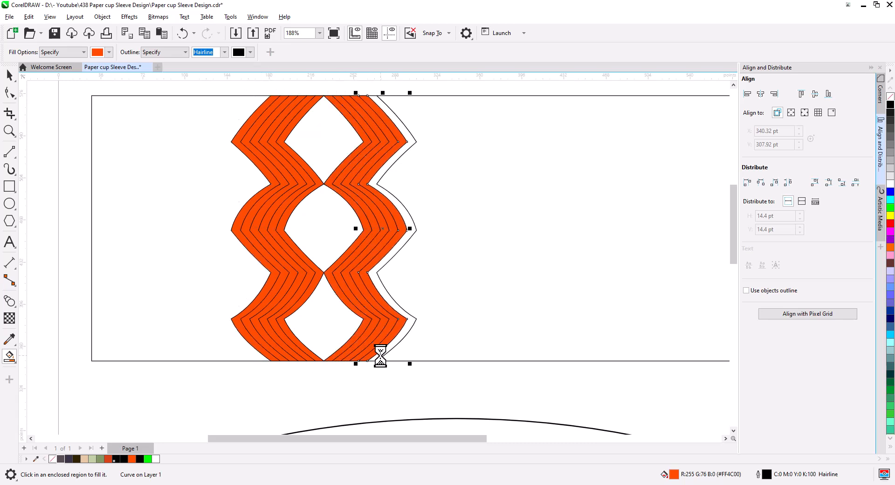
left_click(380, 356)
Select all the orange wavy strips on both sides together and cut them to the clipboard
key("space")
scroll(317, 327, "up", 3)
left_click(443, 289, "shift")
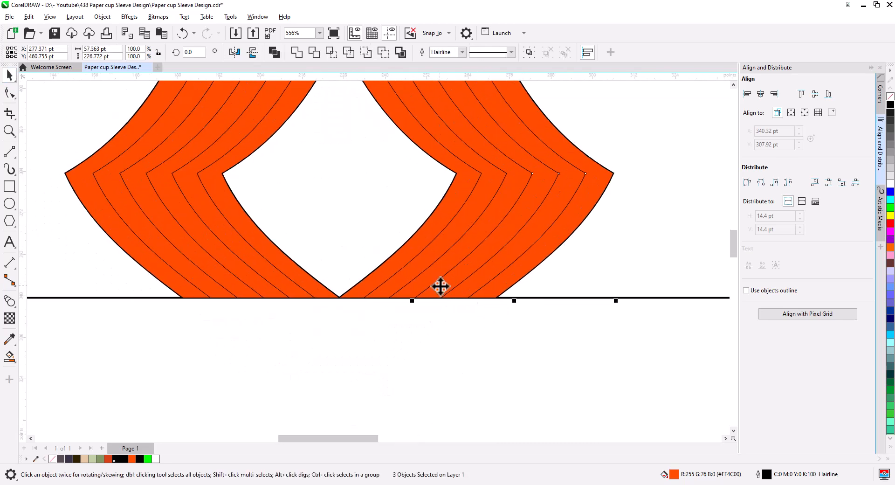
left_click(420, 291, "shift")
left_click(399, 290, "shift")
left_click(370, 287, "shift")
left_click(369, 280, "shift")
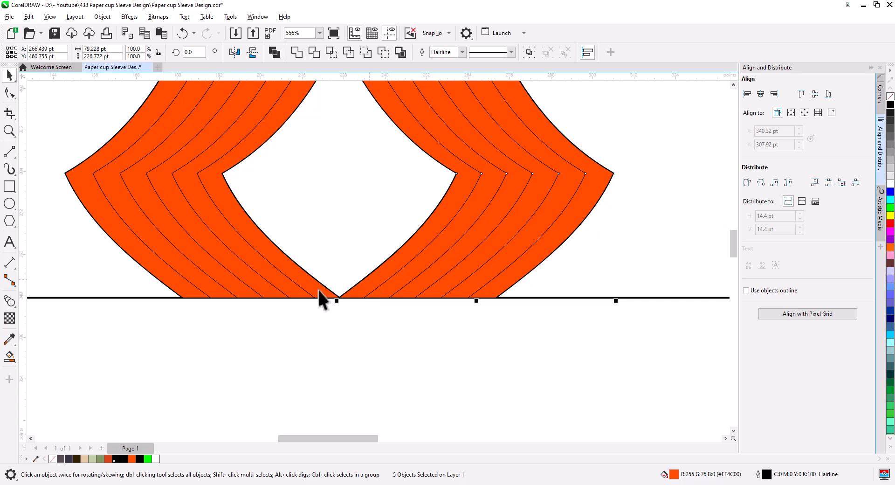
left_click(293, 289, "shift")
left_click(252, 292, "shift")
left_click(229, 293, "shift")
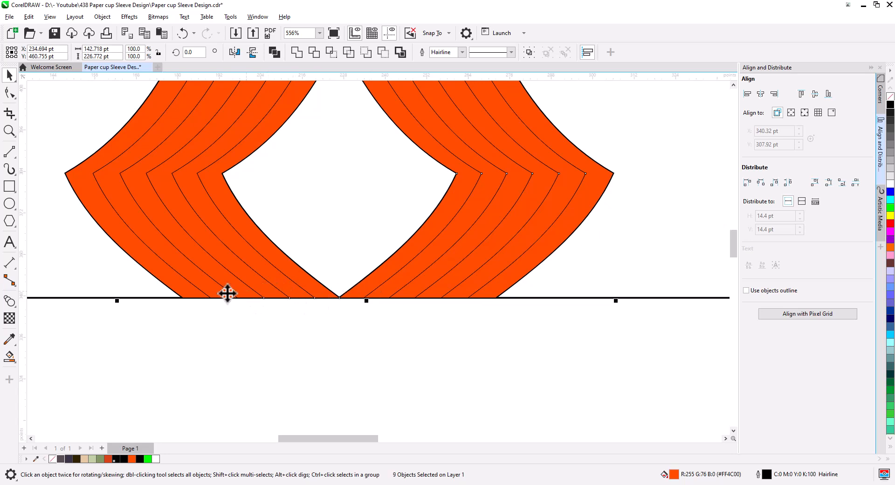
left_click(209, 292, "shift")
left_click(188, 294, "shift")
right_click(189, 293)
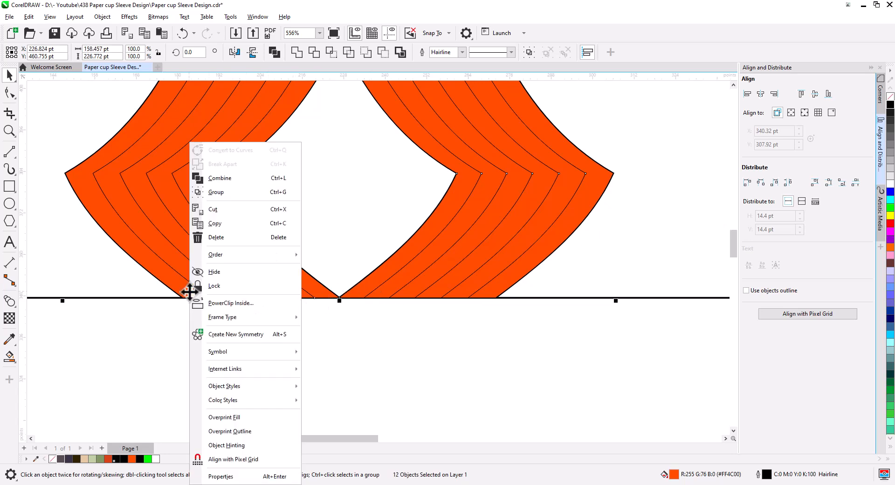
left_click(265, 208)
Delete the original wavy curves from the sleeve rectangle and paste the cut orange strips back in
scroll(344, 363, "down", 4)
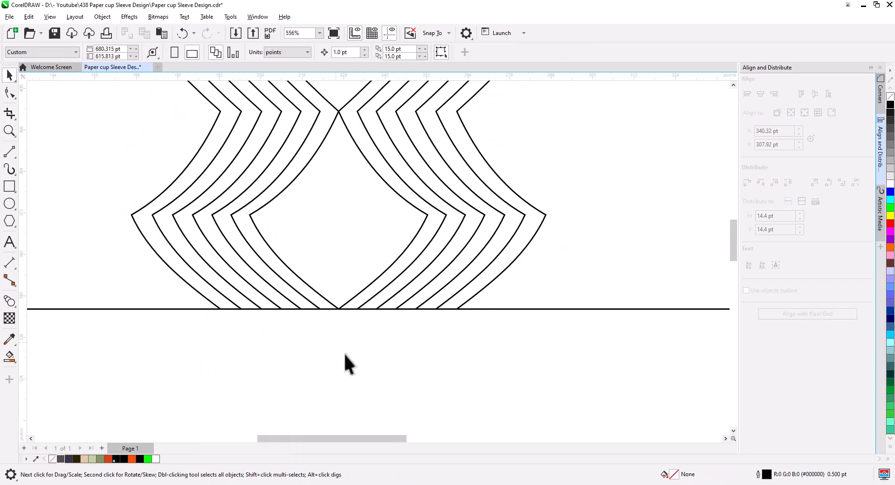
scroll(364, 369, "down", 1)
left_click_drag(442, 367, 274, 146)
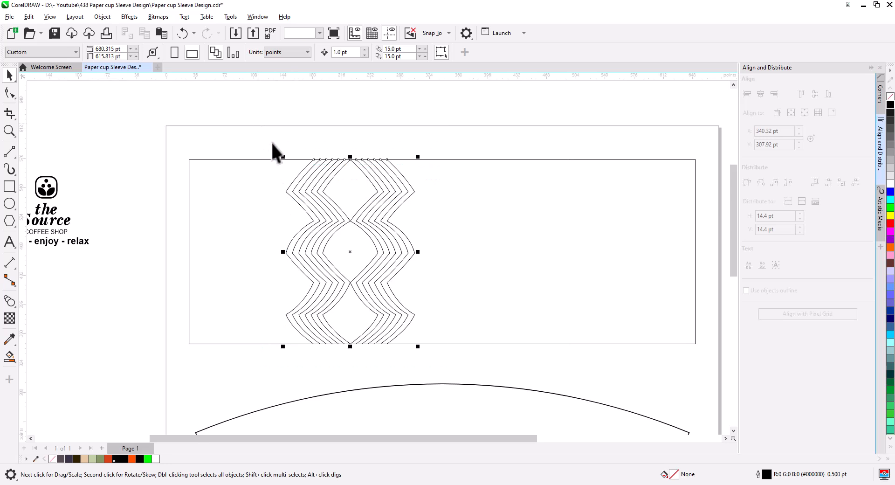
key("Delete")
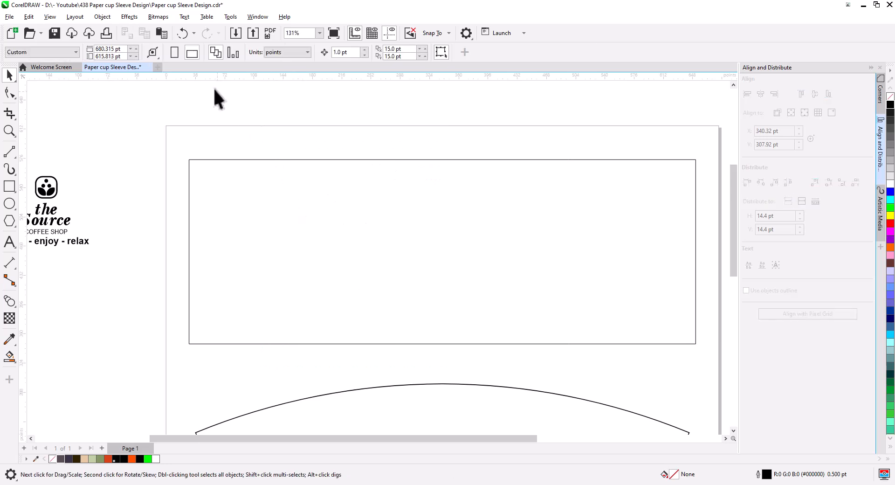
left_click(161, 32)
left_click(319, 226)
Smart Fill the three diamond-shaped gaps between the orange strips to create closed shapes
scroll(345, 270, "up", 2)
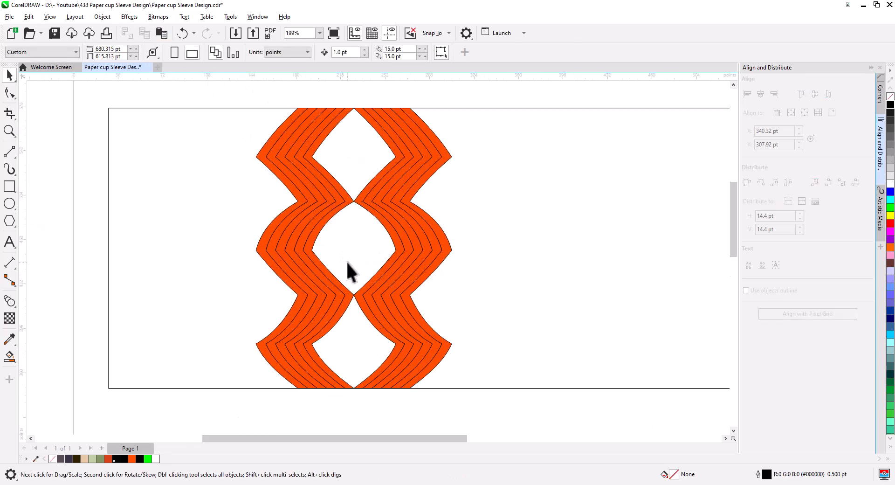
left_click_drag(340, 266, 334, 272)
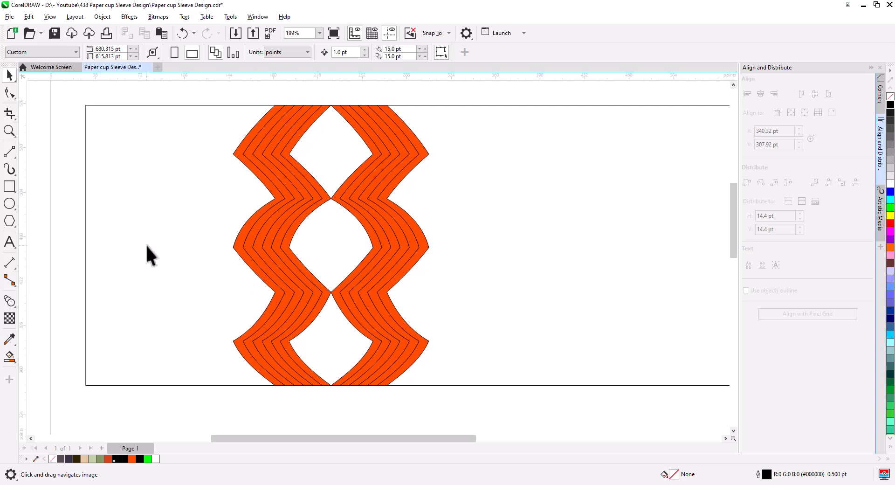
left_click(10, 357)
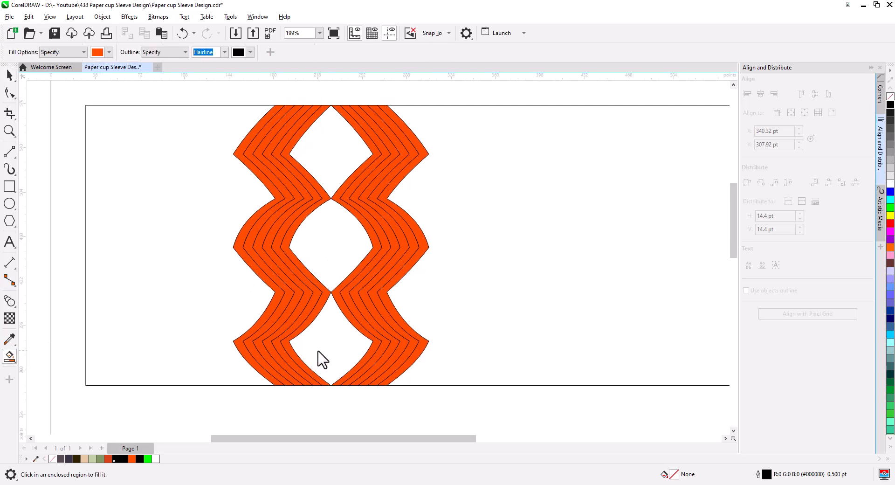
left_click(322, 359)
left_click(328, 244)
left_click(333, 146)
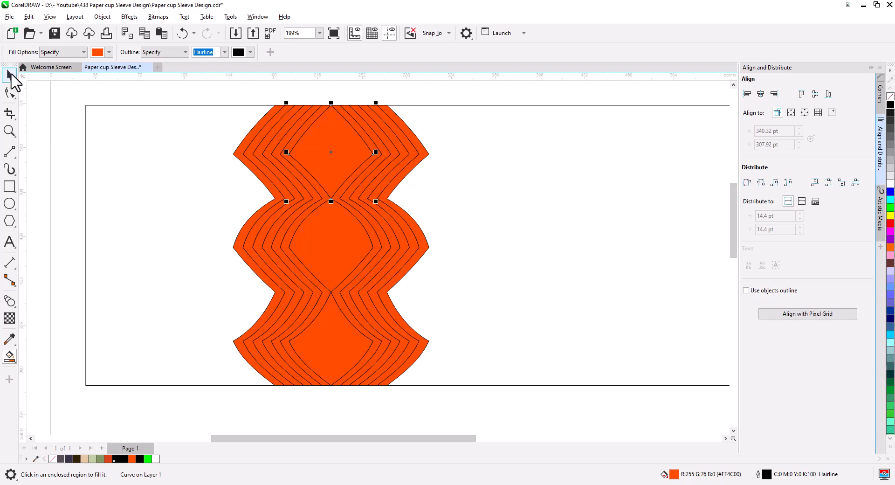
Remove the fill from the three central diamond shapes, keeping their hairline outlines
left_click(10, 74)
left_click(324, 287, "shift")
left_click(336, 352, "shift")
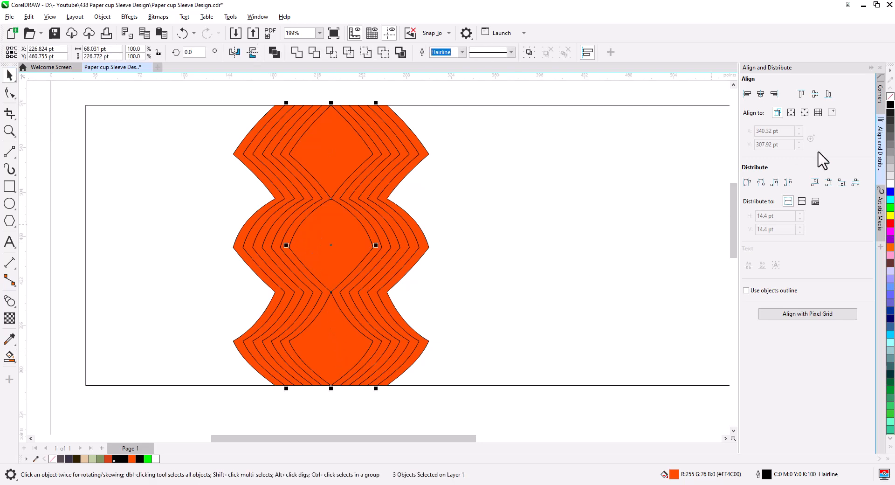
left_click(890, 96)
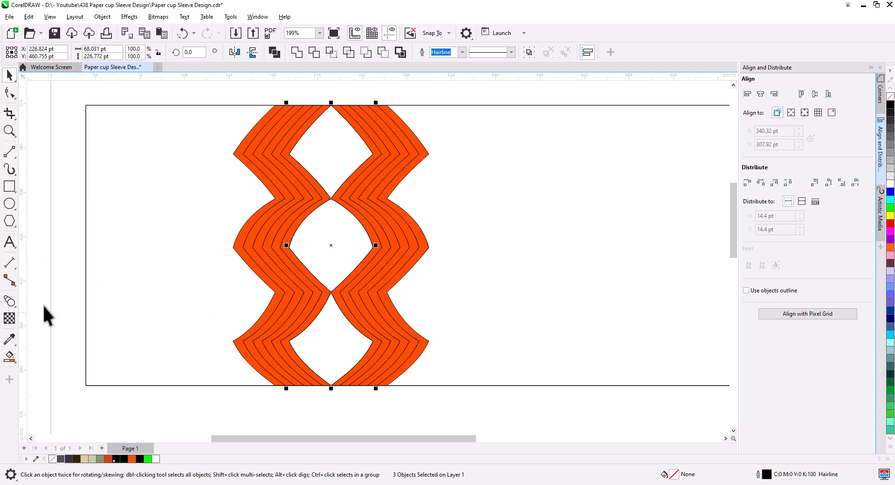
Apply an inside contour with 5 steps to the middle diamond
left_click(13, 303)
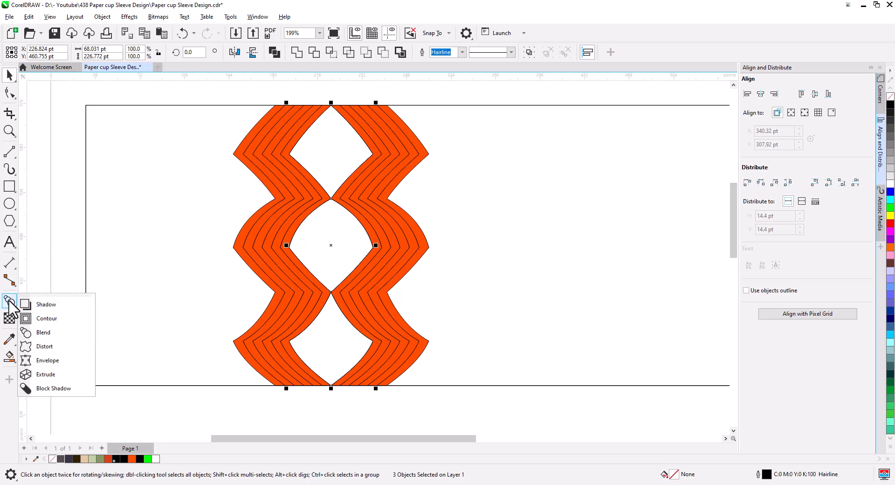
left_click(49, 321)
left_click(318, 251)
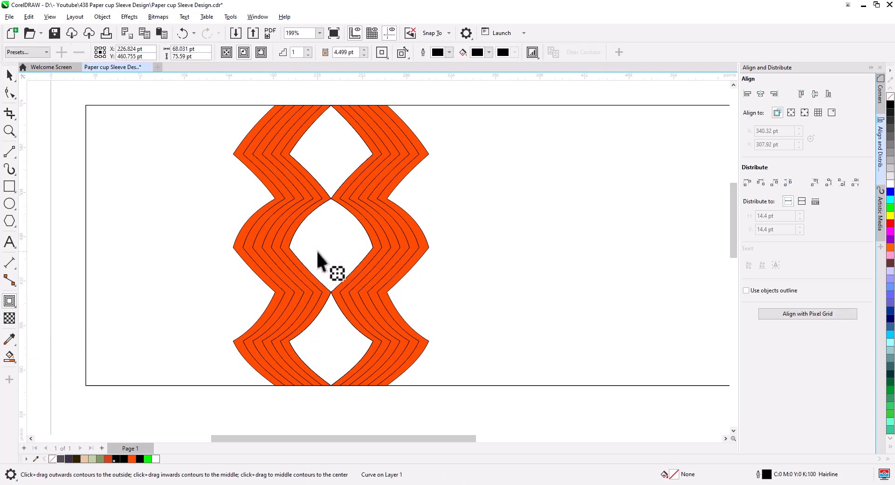
left_click(244, 52)
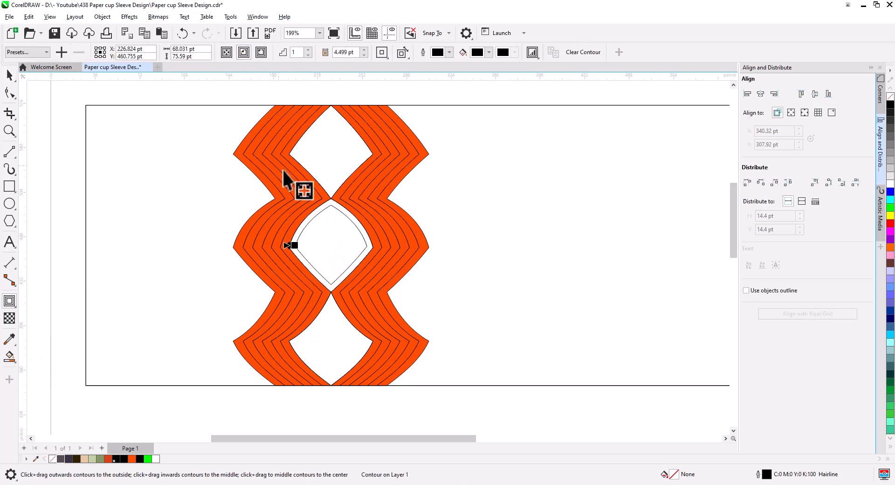
scroll(349, 228, "up", 2)
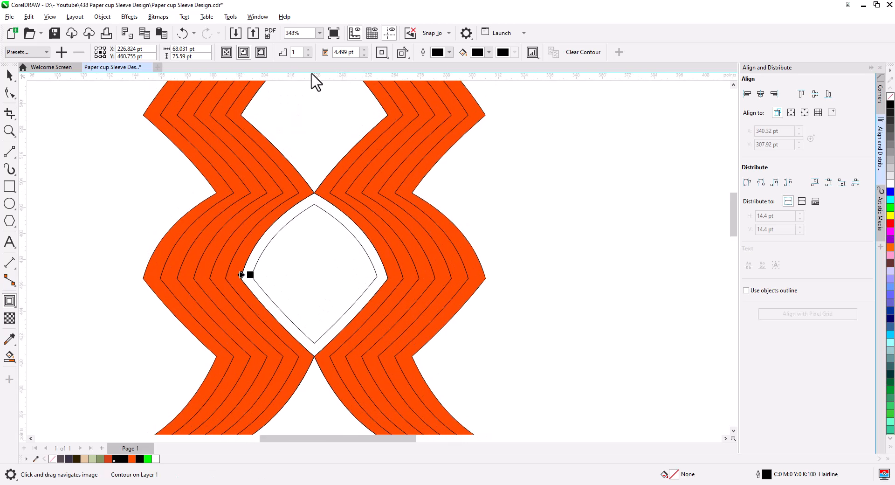
left_click(309, 49)
left_click(308, 49)
left_click(308, 49)
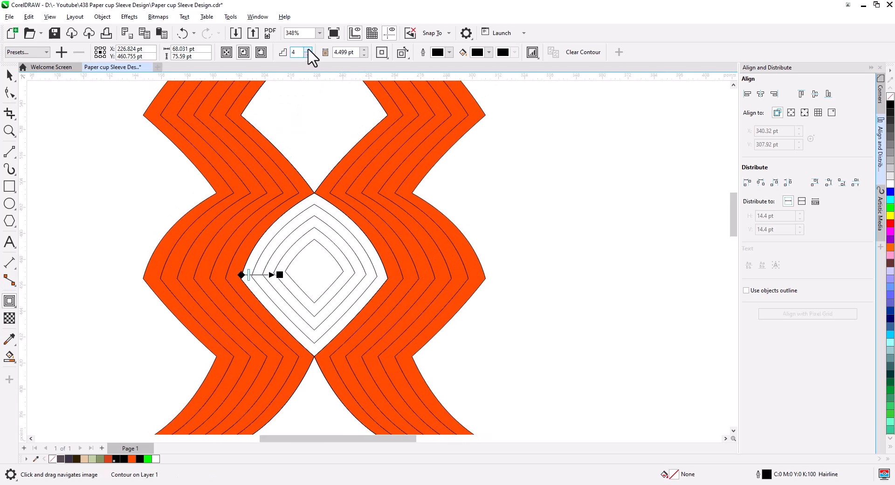
left_click(309, 49)
Apply the same 5-step inside contour to the upper and lower diamonds
left_click_drag(320, 109, 316, 193)
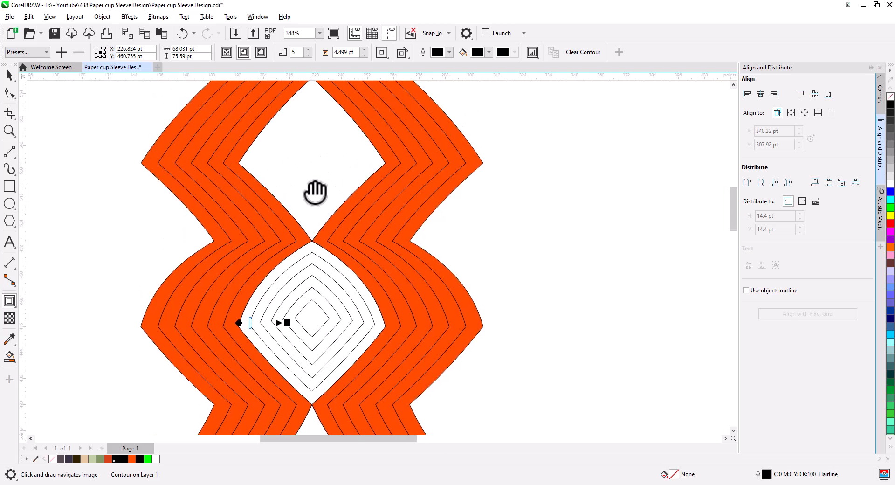
left_click(266, 192)
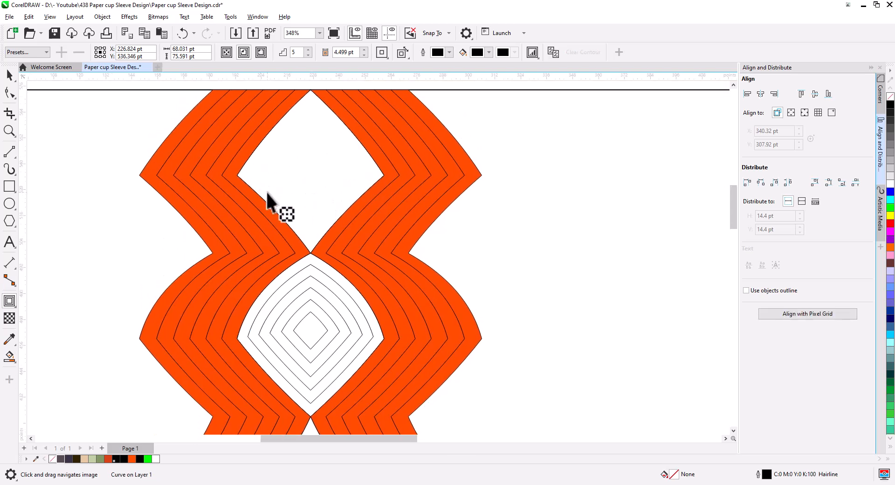
left_click(243, 52)
scroll(339, 210, "down", 3)
left_click(312, 286)
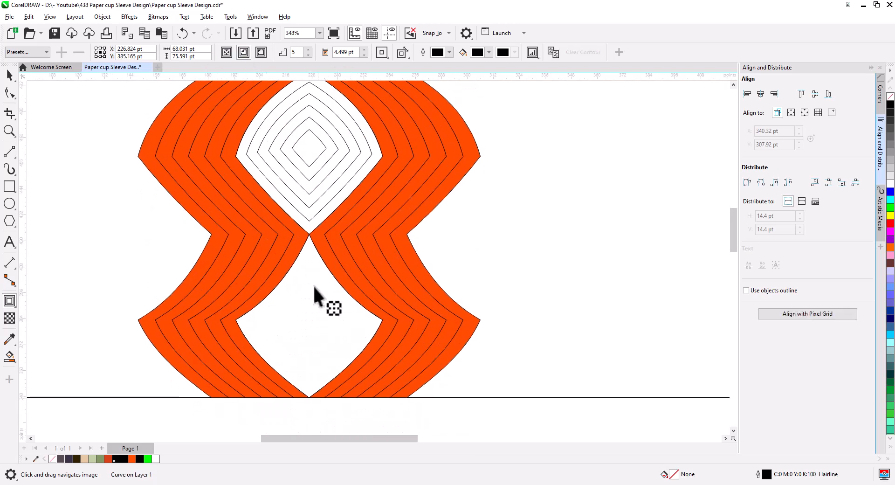
left_click(243, 52)
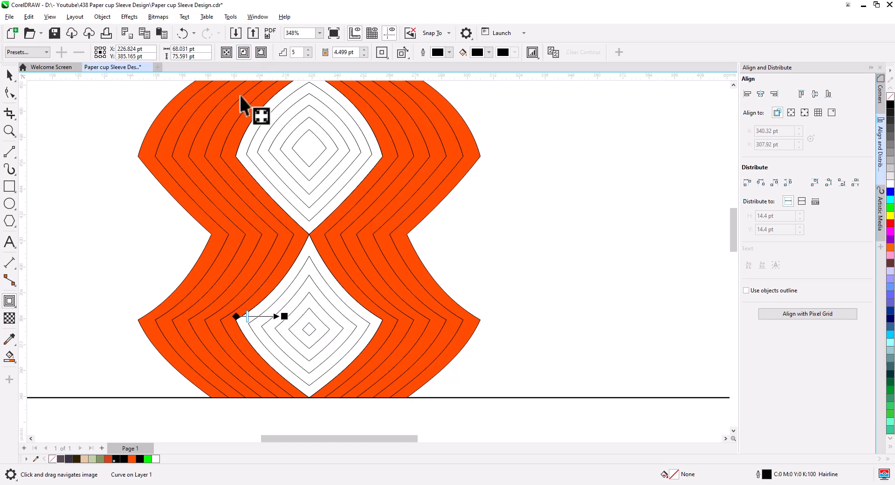
Break apart the contours of the lower, middle and upper diamonds
left_click(9, 75)
scroll(303, 238, "down", 3)
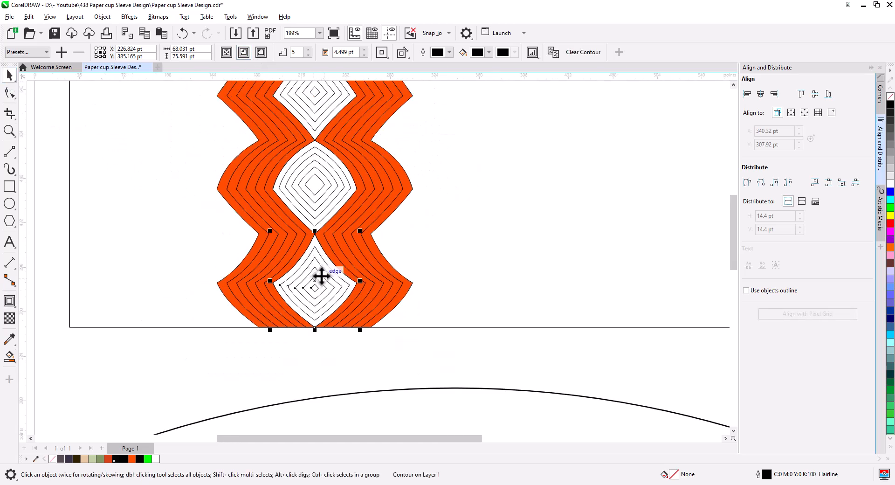
right_click(321, 276)
left_click(353, 283)
right_click(334, 192)
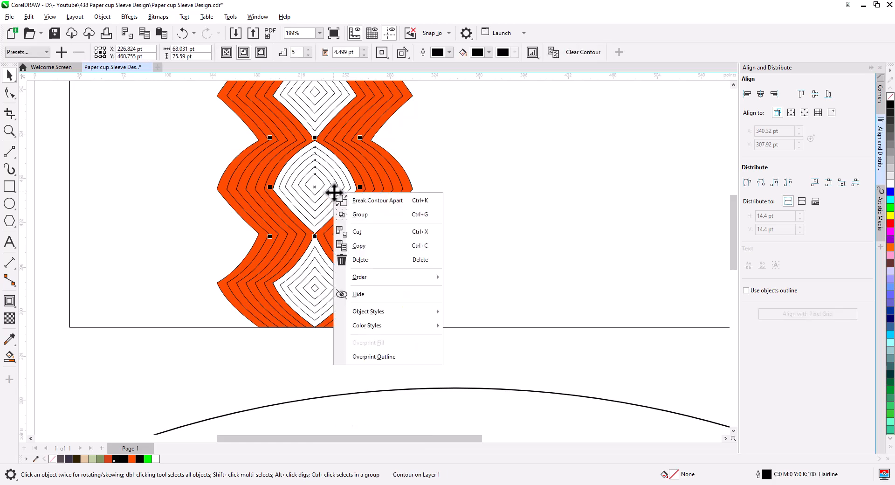
left_click(371, 201)
left_click_drag(370, 202, 364, 235)
right_click(328, 146)
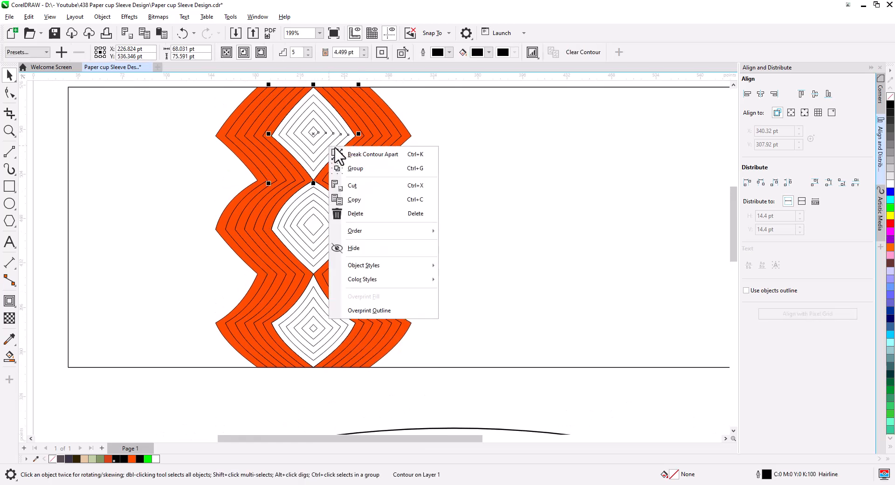
left_click(354, 151)
left_click(361, 399)
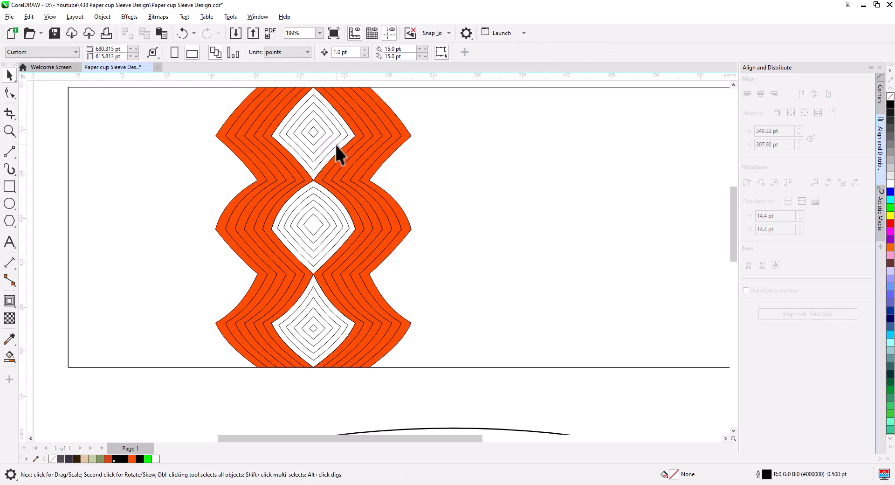
Combine the upper, middle and lower outer diamonds into one curve and fill it beige (#E4C8A3)
left_click(327, 168)
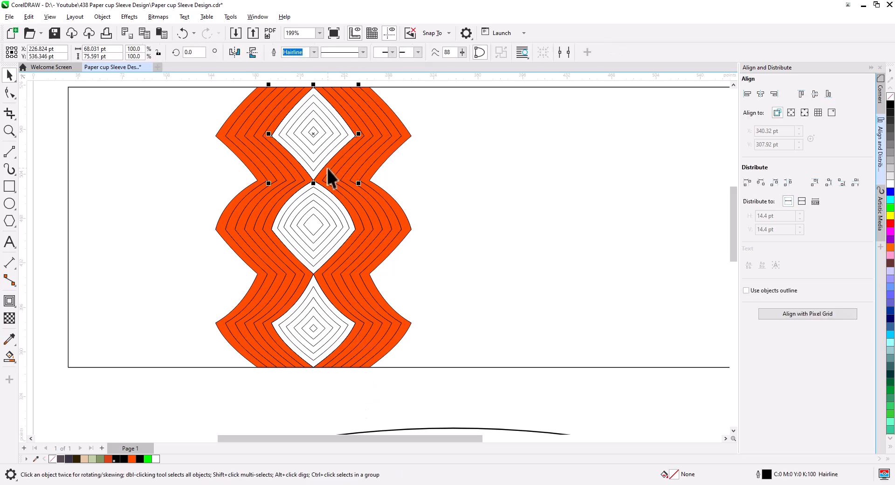
left_click(343, 210, "shift")
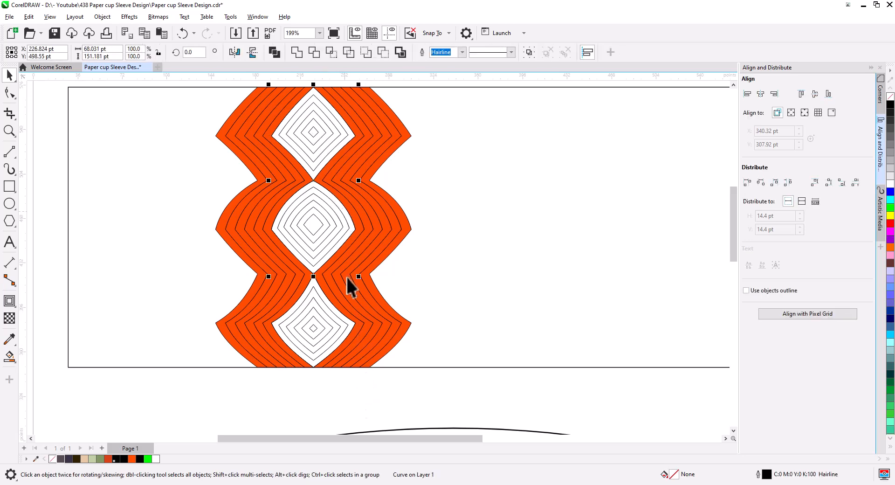
left_click(337, 312, "shift")
left_click(274, 53)
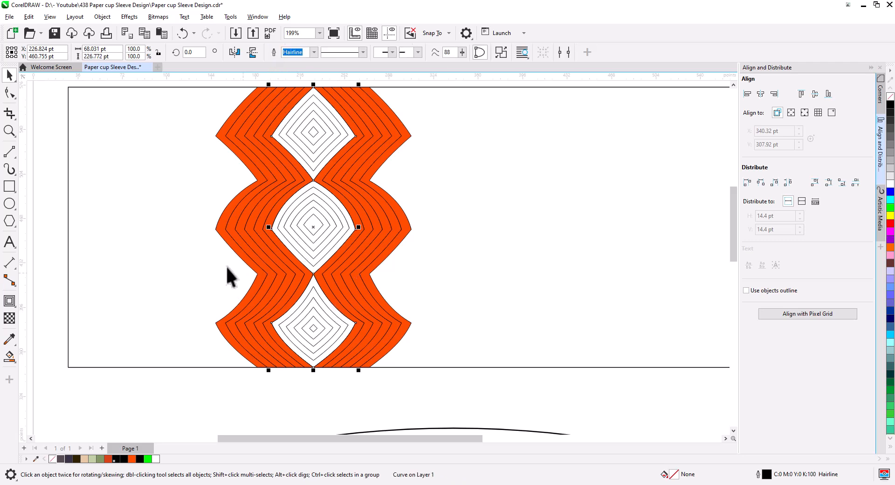
left_click(84, 459)
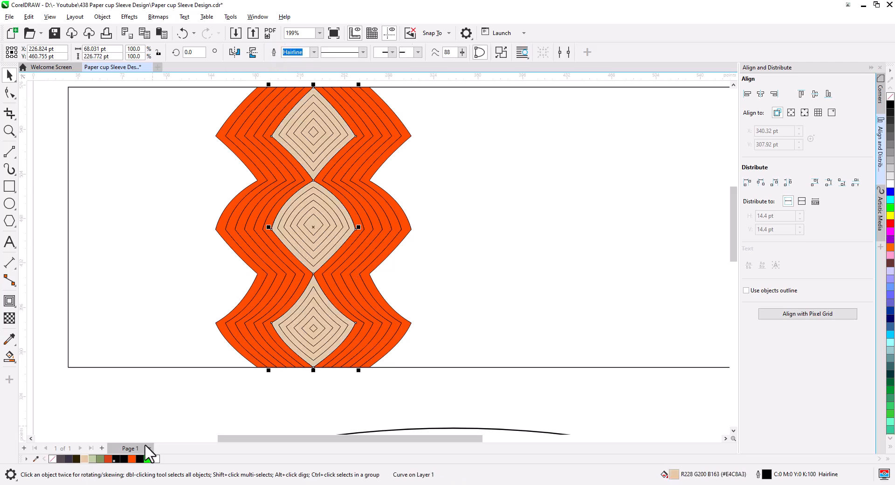
left_click(263, 396)
Ungroup the contour rings inside the lower and upper diamonds
scroll(310, 326, "up", 2)
scroll(318, 339, "up", 1)
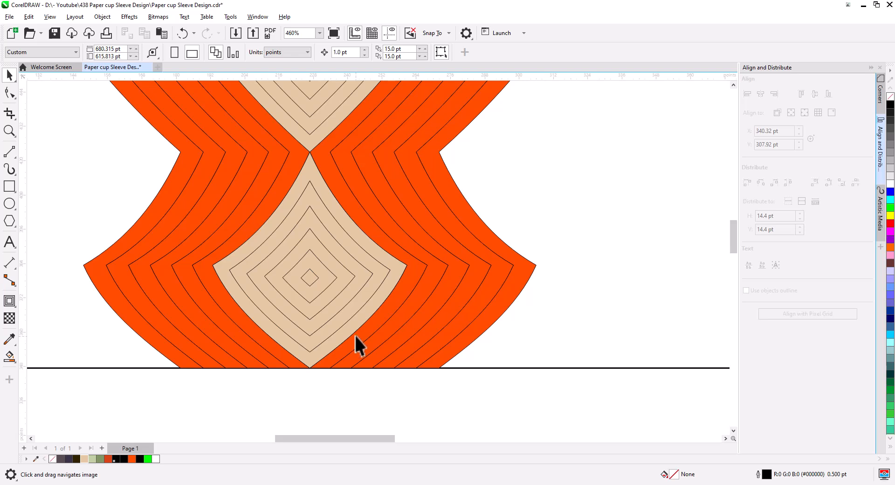
left_click(312, 278)
scroll(317, 261, "down", 2)
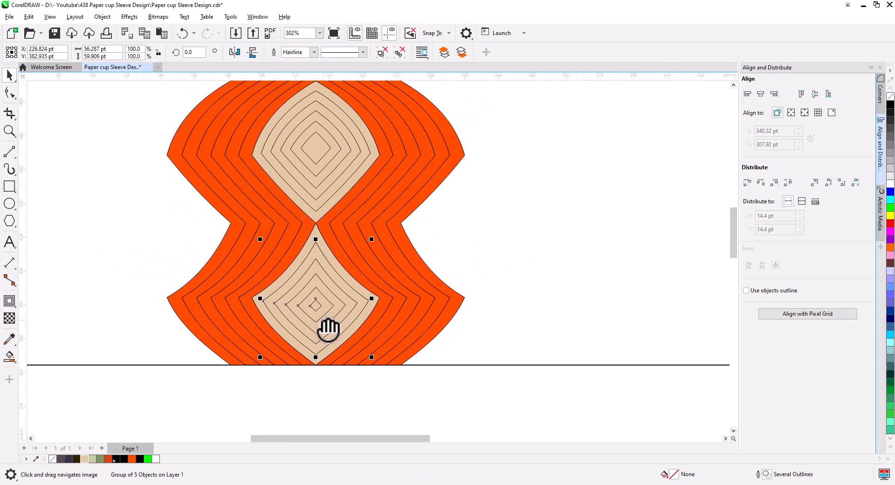
left_click_drag(329, 330, 328, 341)
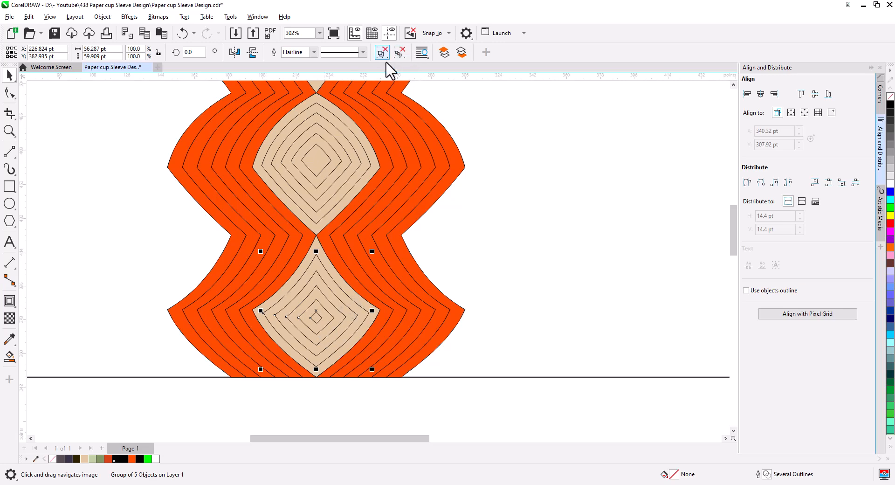
key("ctrl+z")
scroll(342, 359, "down", 1)
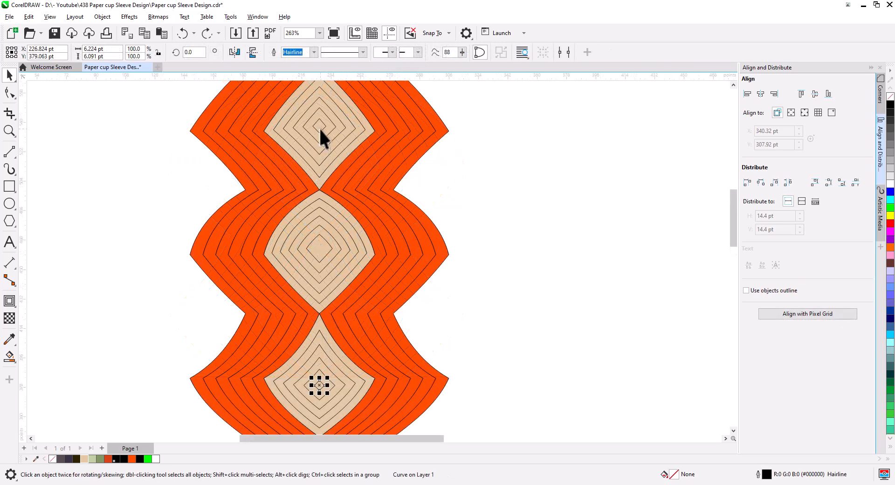
left_click(320, 130)
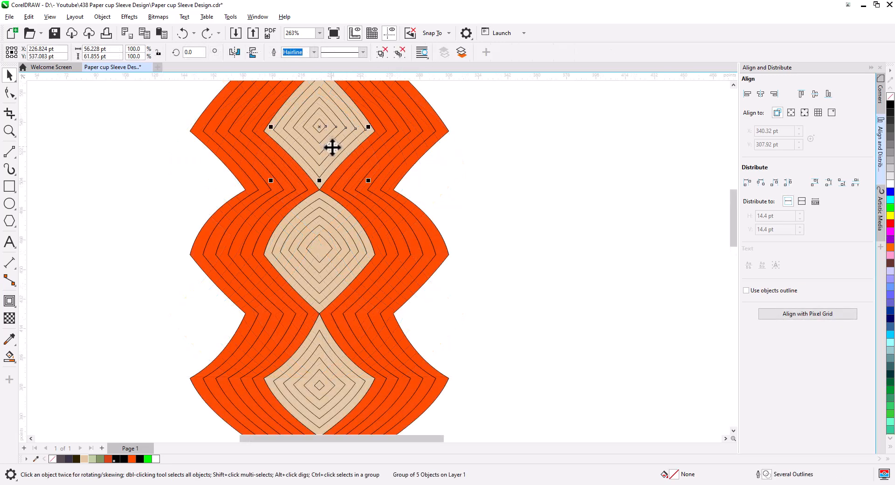
Fill the innermost shapes of the upper and lower diamonds with dark brown (#322201)
left_click(317, 127, "ctrl")
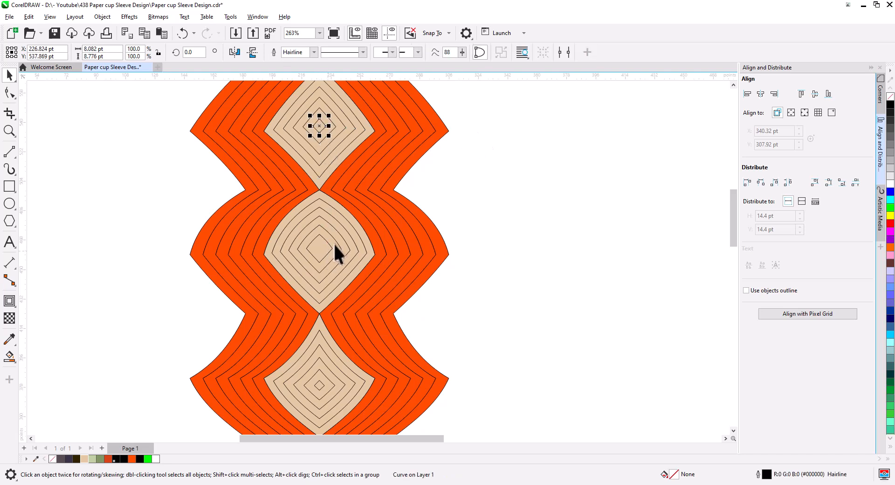
left_click(320, 382, "ctrl+shift")
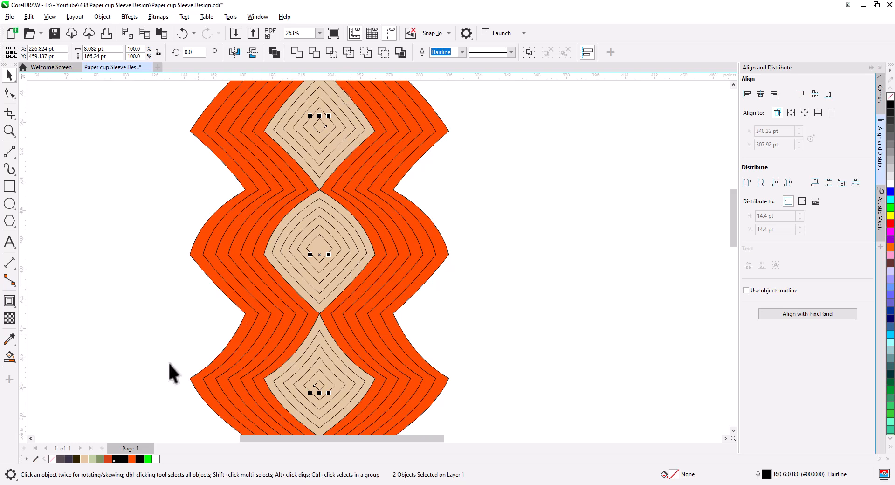
left_click(76, 458)
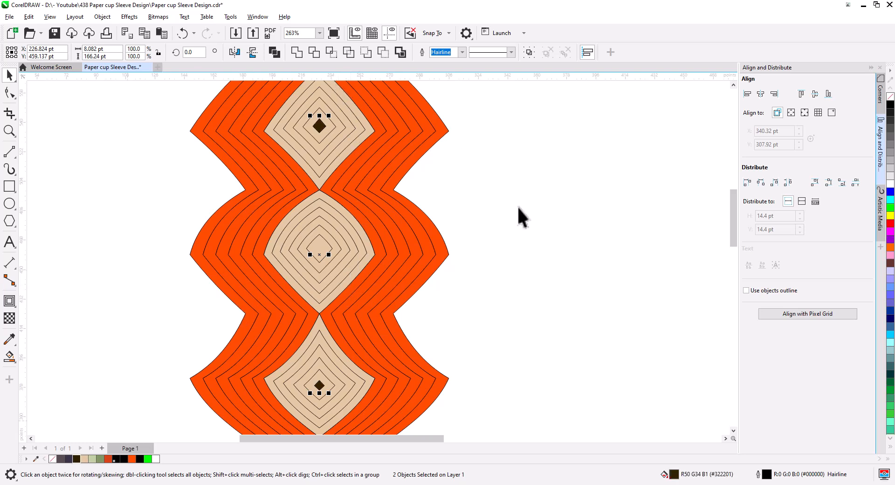
Ungroup the middle diamond's contour rings and fill its innermost shape white
left_click(319, 252)
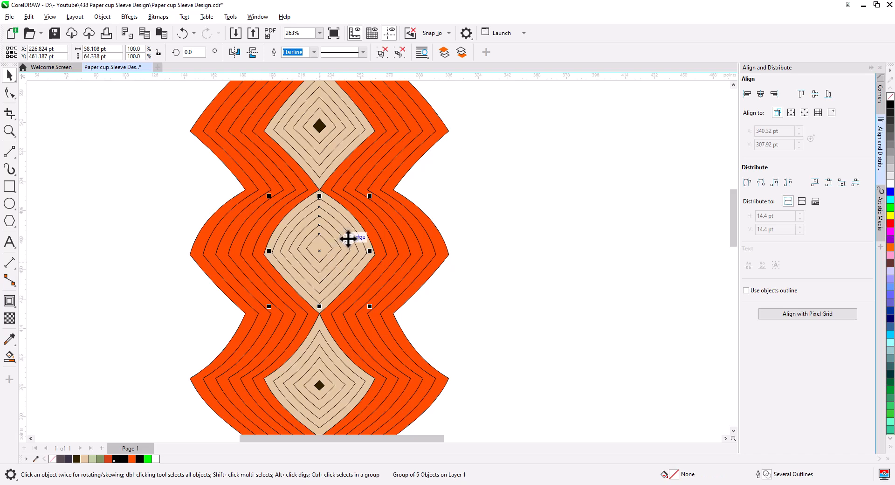
key("ctrl+u")
left_click(473, 132)
left_click(314, 256)
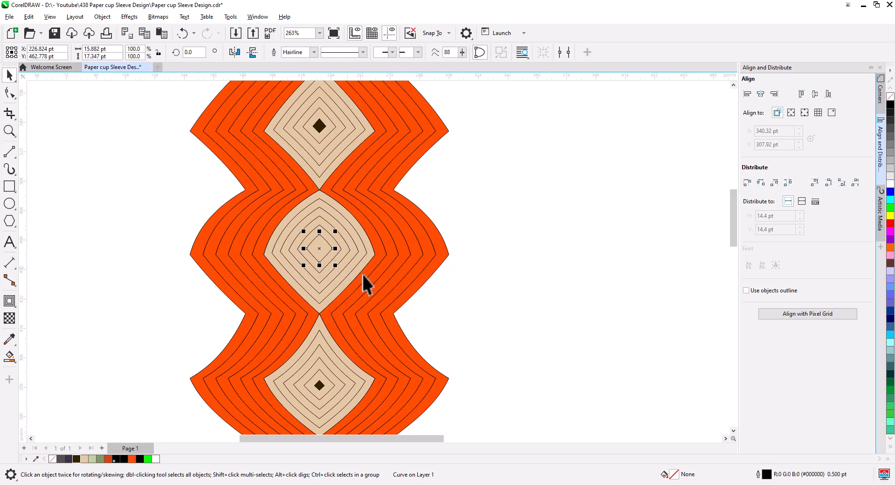
left_click(890, 184)
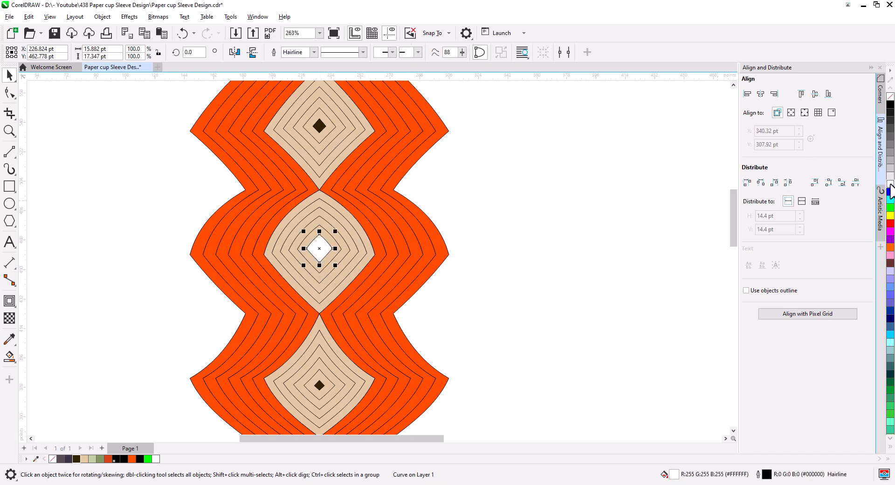
Fill the ring around the middle diamond's white center with dark brown (#322201)
left_click(323, 315)
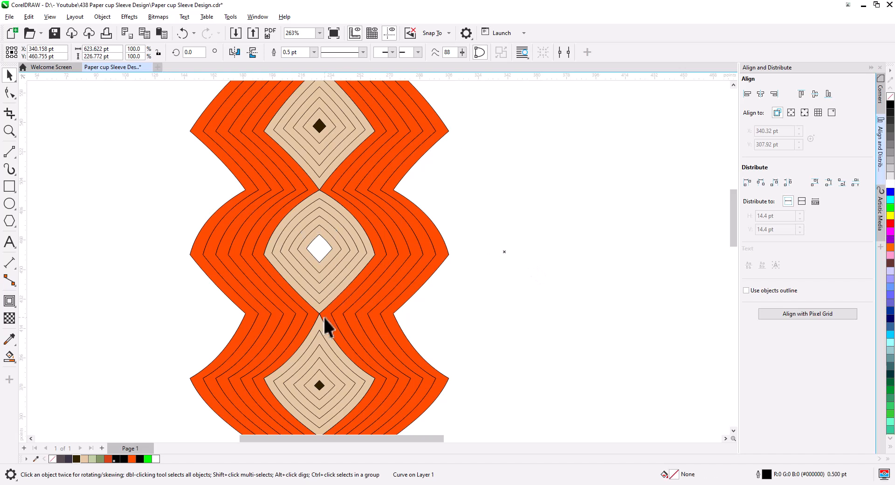
left_click(320, 257)
scroll(336, 296, "up", 2)
left_click_drag(337, 294, 351, 254)
left_click(340, 190)
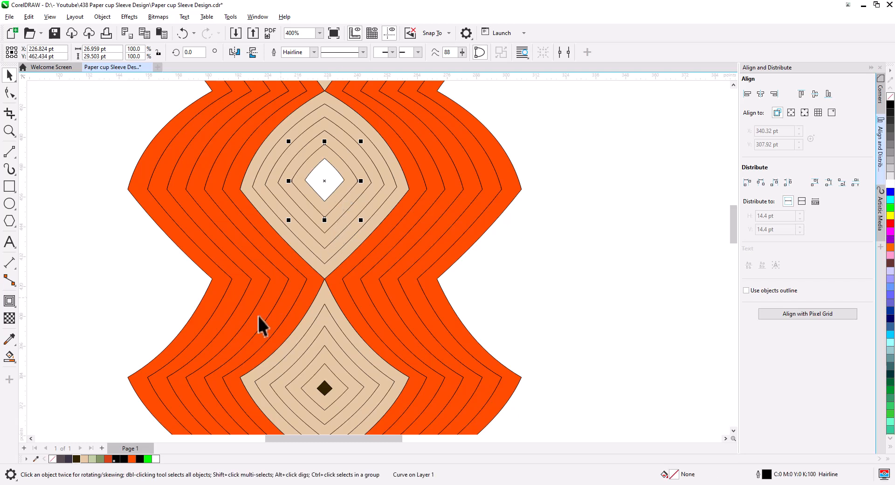
left_click(76, 459)
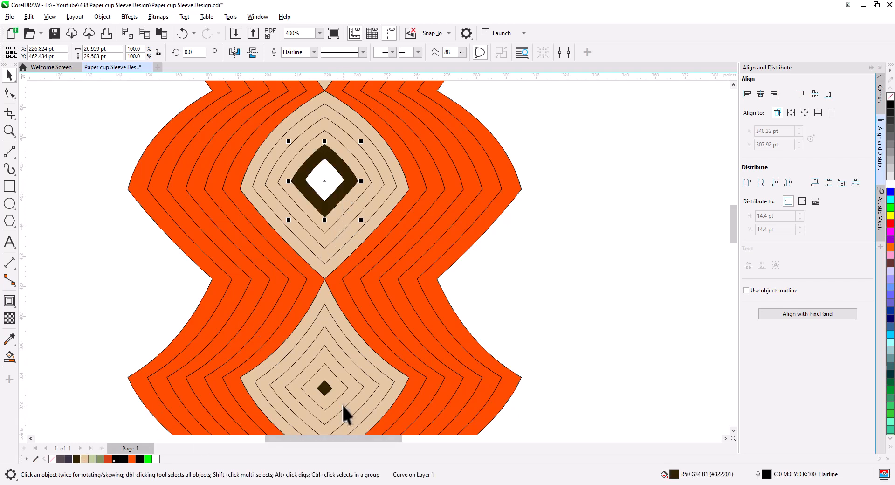
Fill the lower diamond's innermost shape white and combine the innermost shapes of all three diamonds into one white curve
left_click(326, 390)
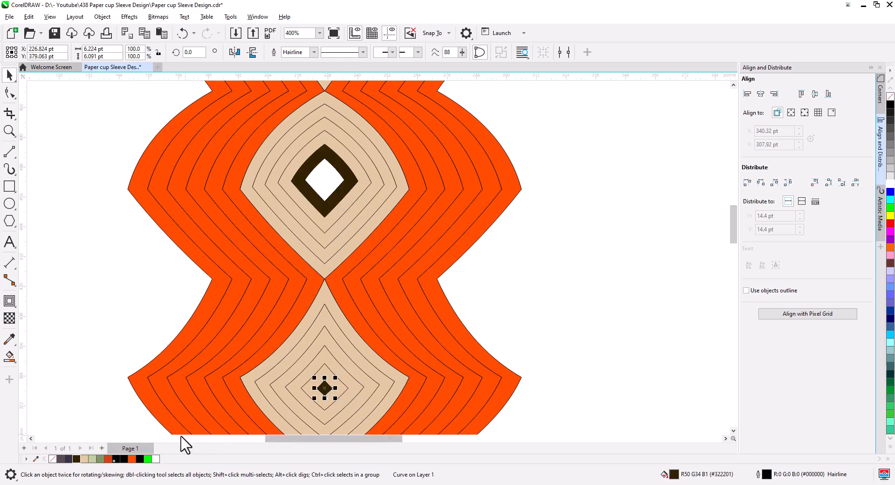
left_click(155, 459)
left_click(327, 372)
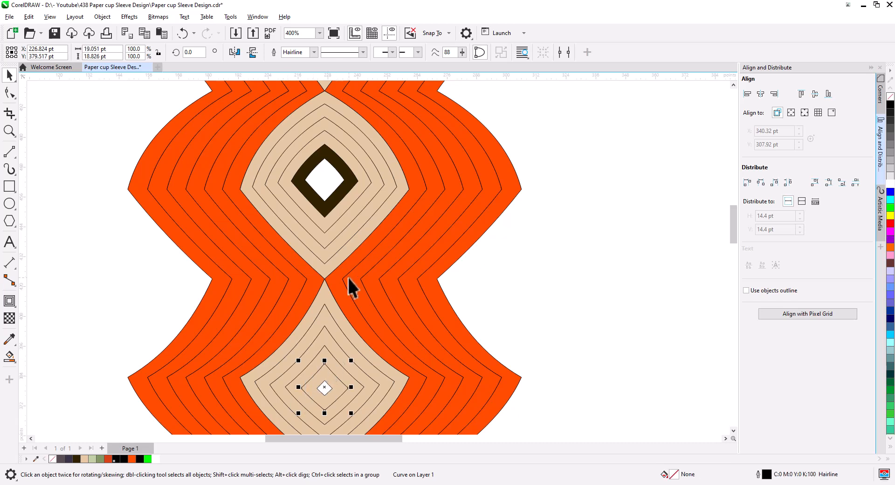
scroll(348, 278, "down", 1)
left_click_drag(379, 246, 379, 320)
scroll(380, 321, "down", 1)
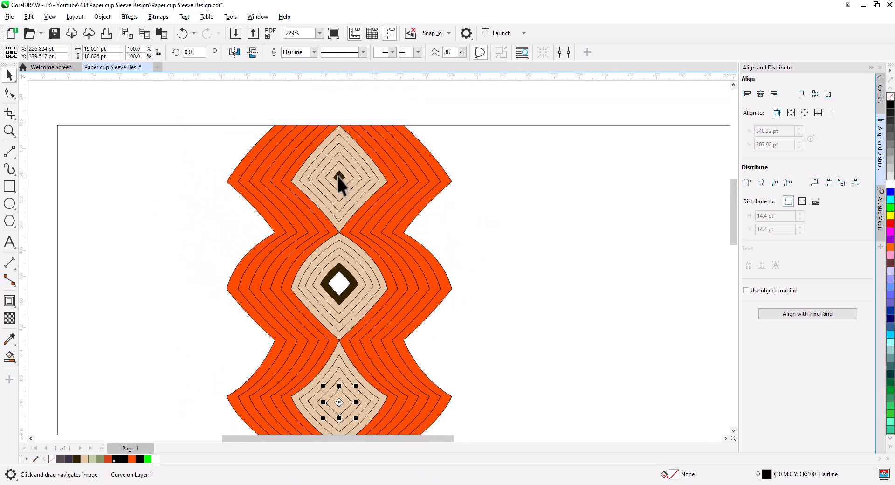
left_click(338, 176)
left_click(337, 401, "shift")
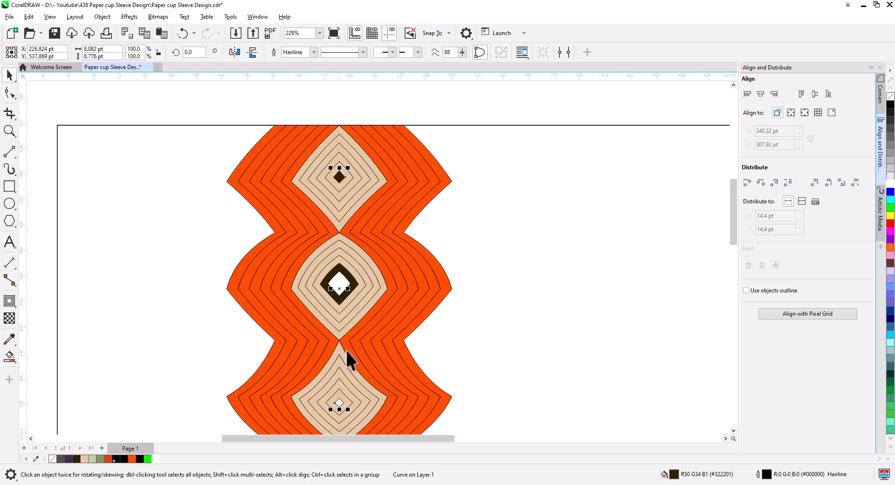
left_click(340, 281, "shift")
left_click(275, 52)
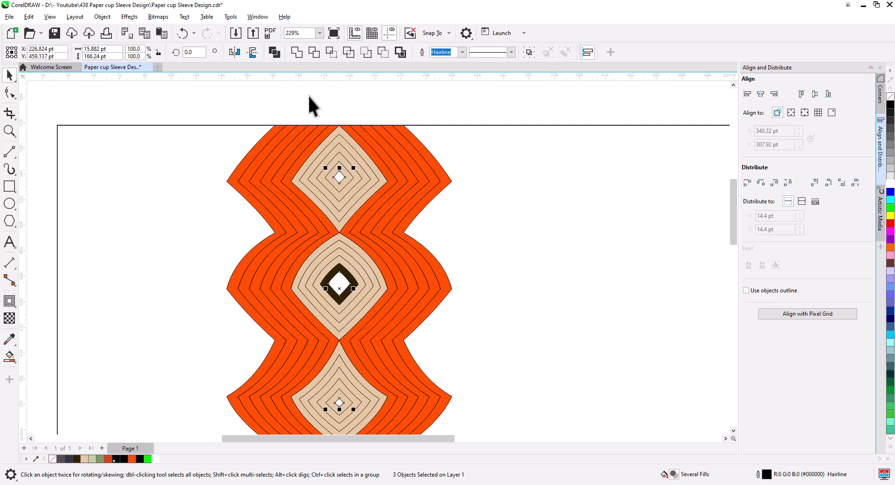
Combine the rings directly around the three white centers into one dark brown curve
left_click(345, 179)
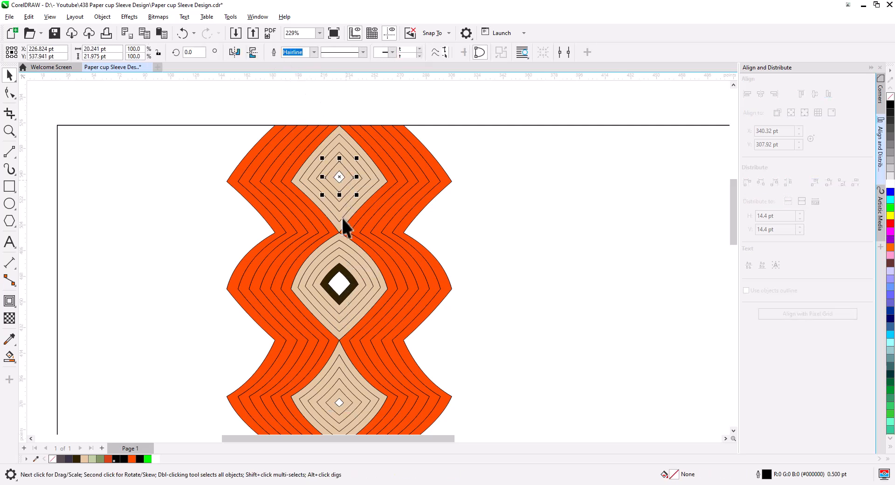
left_click(338, 397, "shift")
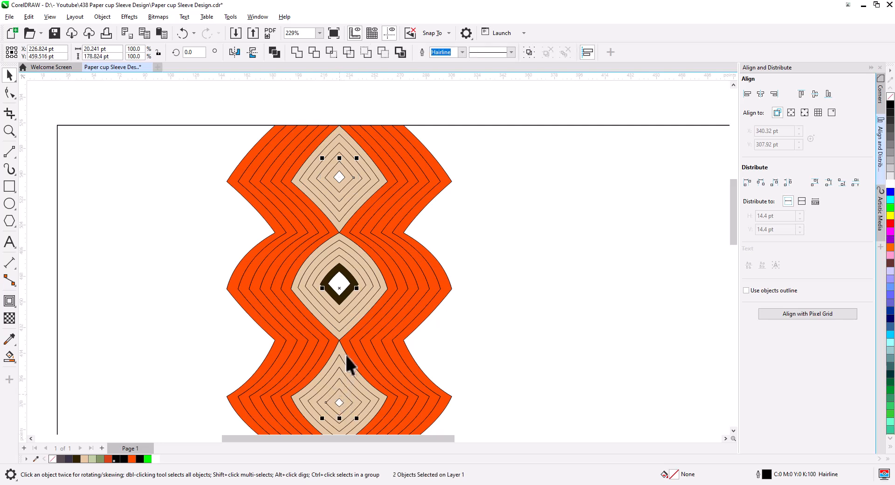
left_click(336, 298, "shift")
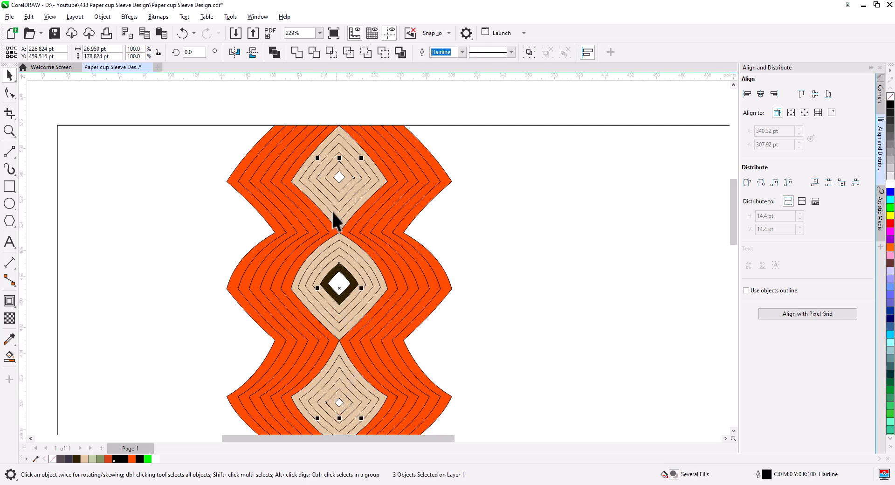
left_click(276, 54)
left_click(334, 100)
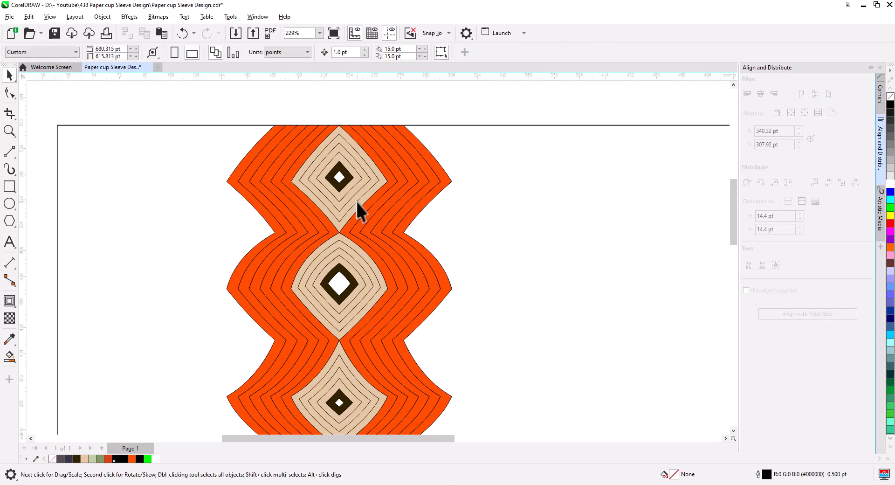
Delete the contour ring just outside the dark brown shape in the middle, lower and upper diamonds
left_click_drag(356, 312, 354, 269)
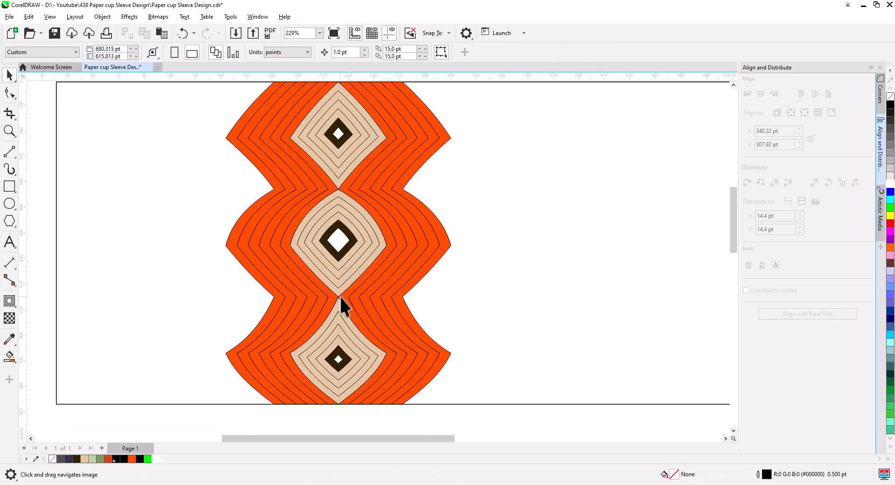
scroll(348, 272, "up", 2)
left_click_drag(348, 270, 363, 245)
left_click(379, 205)
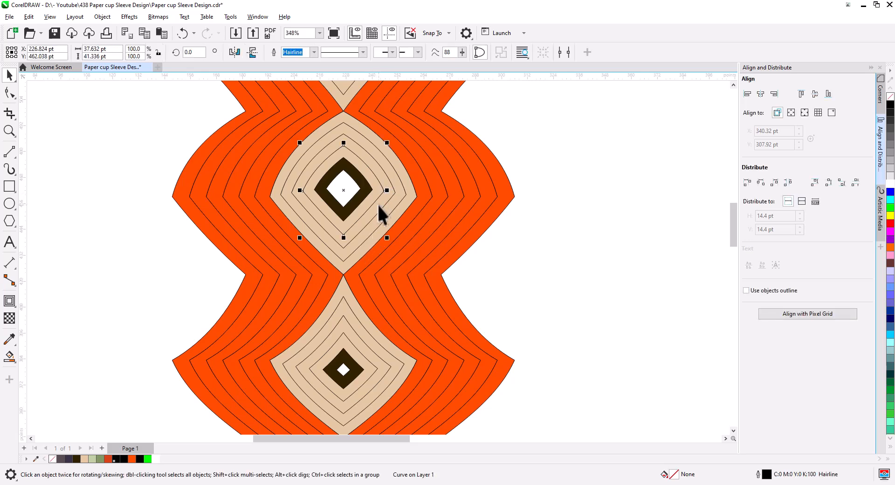
key("Escape")
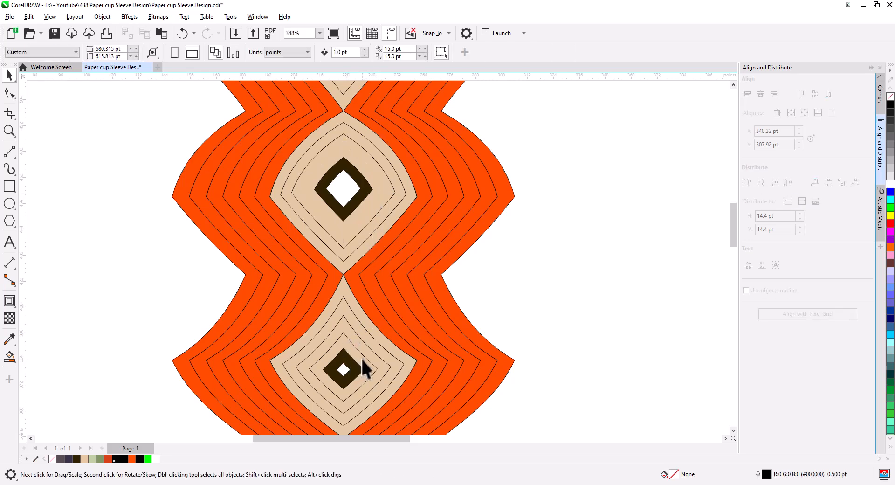
left_click(357, 351)
key("Delete")
left_click_drag(352, 240, 348, 370)
left_click(347, 182)
key("Delete")
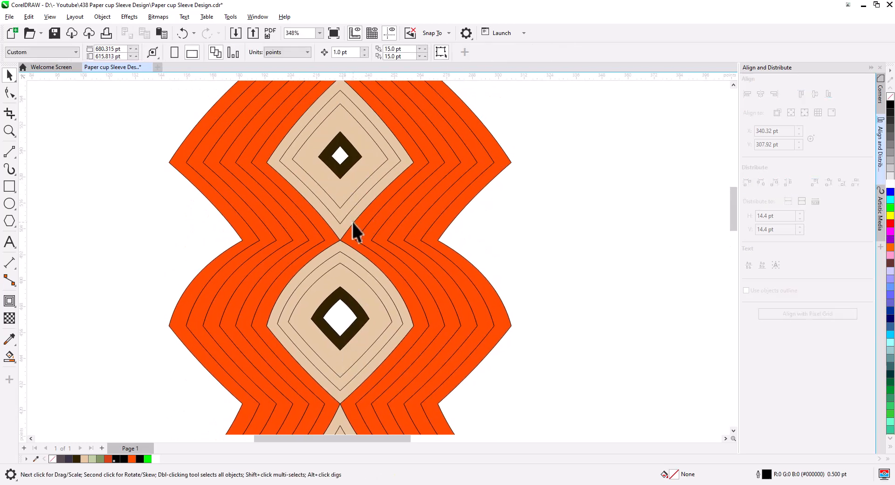
Give the upper diamond's inner hairline contour a 2.0 pt outline with a closely spaced dotted line style
left_click(350, 193)
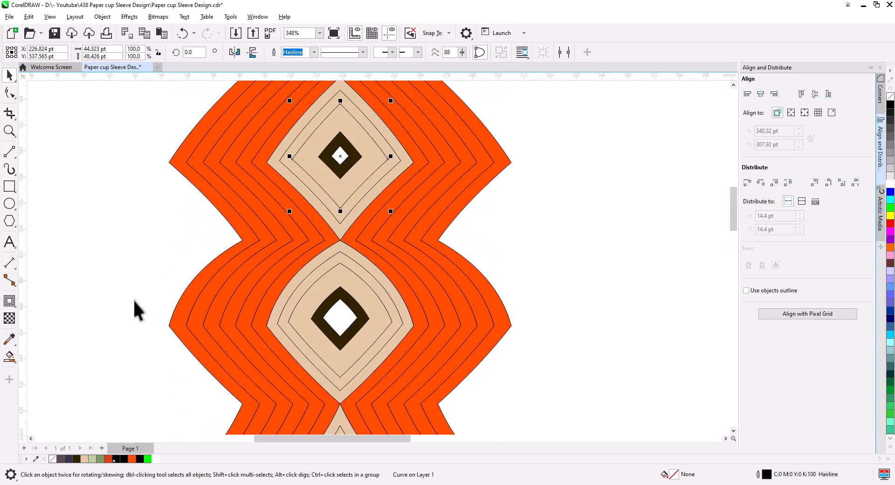
left_click(314, 51)
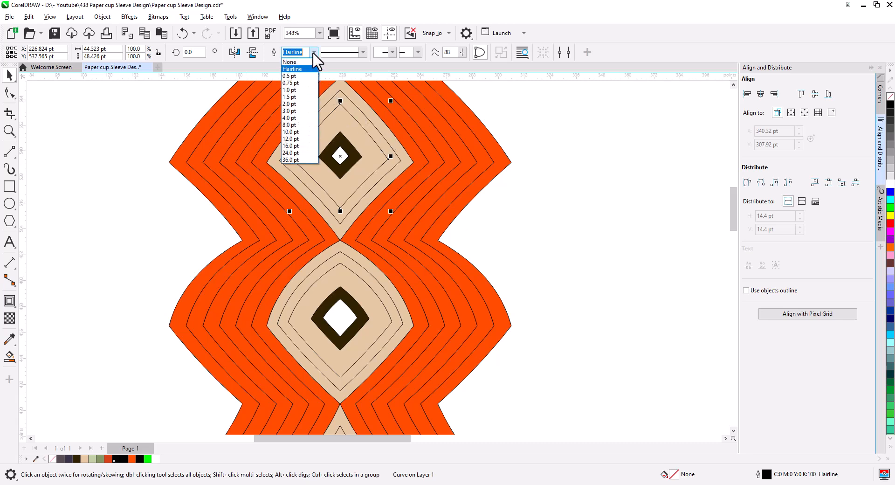
left_click(290, 104)
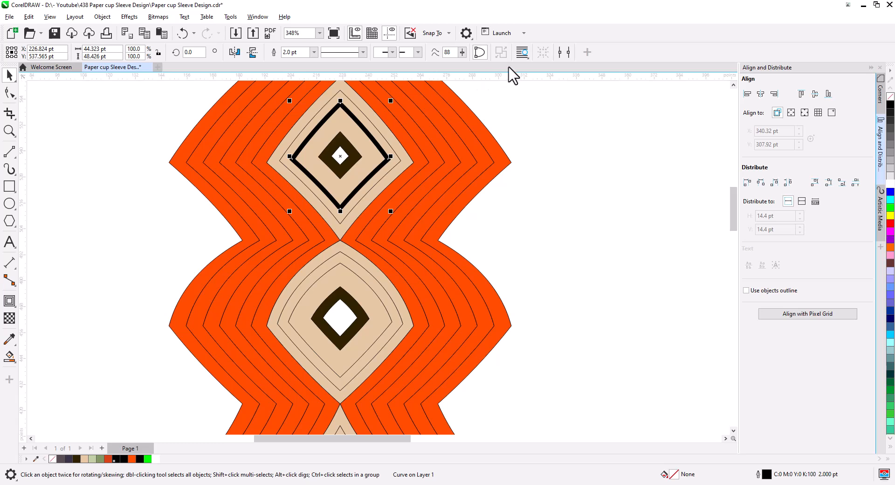
double_click(768, 475)
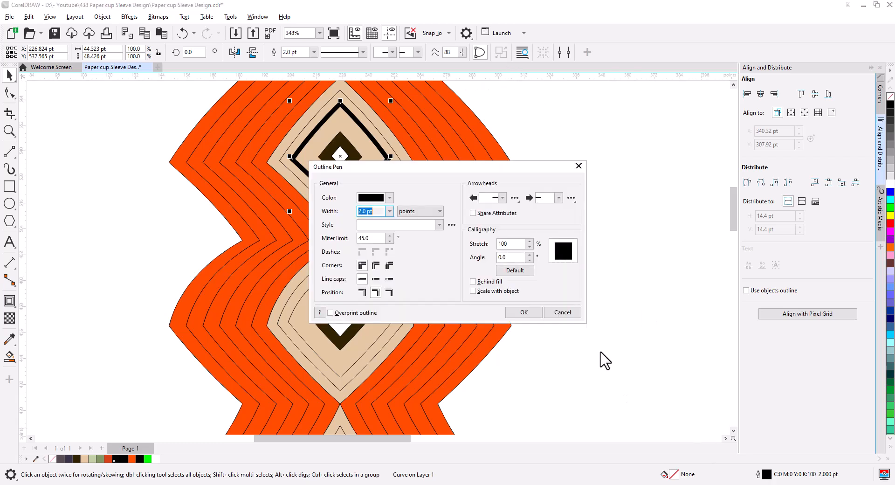
left_click(402, 224)
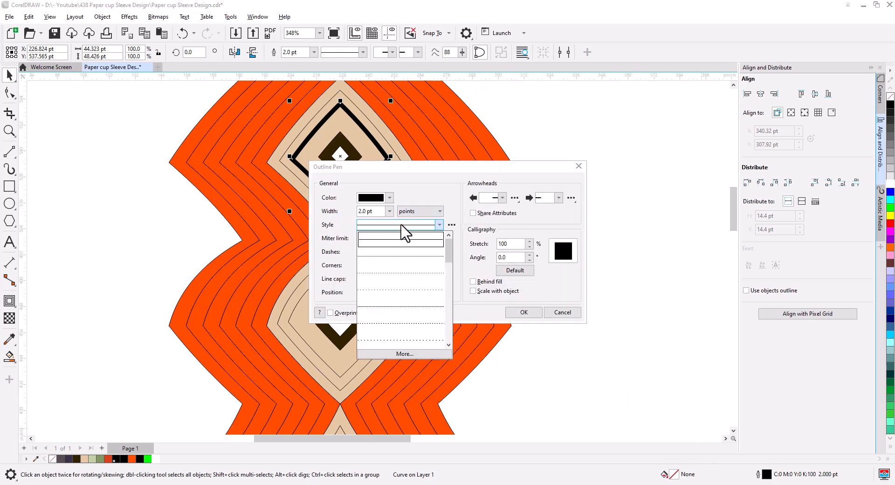
left_click(400, 256)
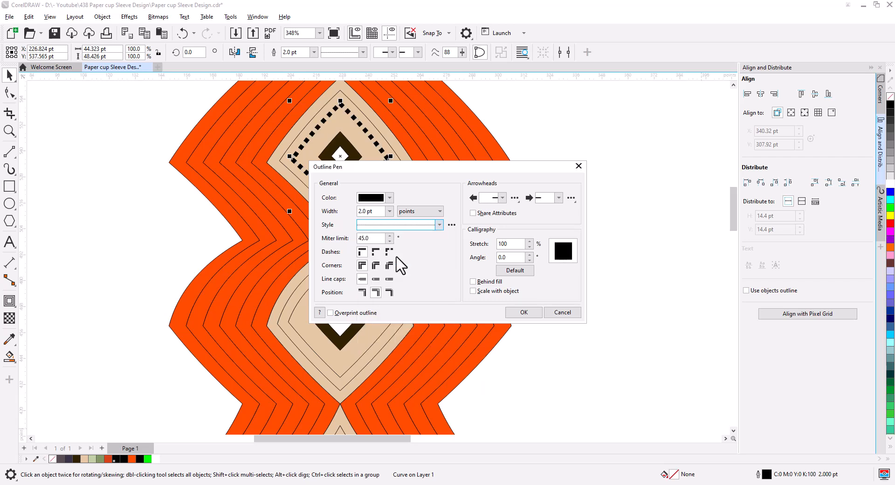
left_click(524, 312)
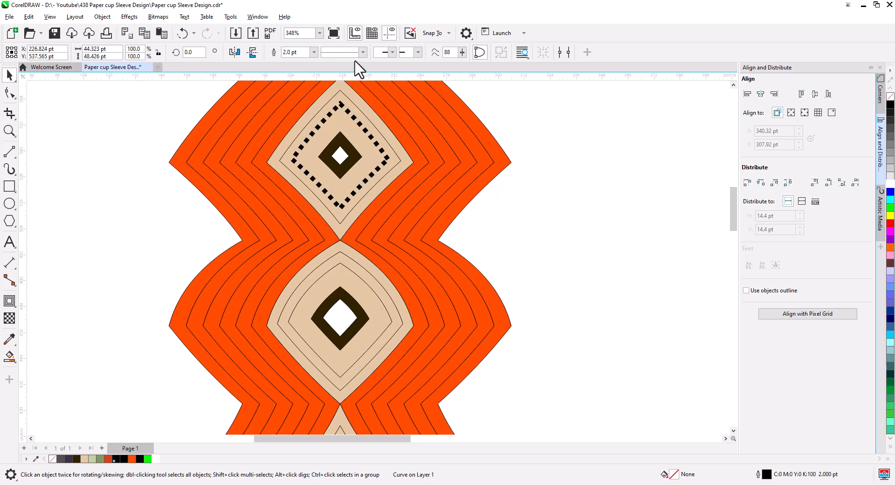
Set the upper diamond's dotted contour to 1.5 pt and choose a dotted line style with wider gaps
left_click(313, 51)
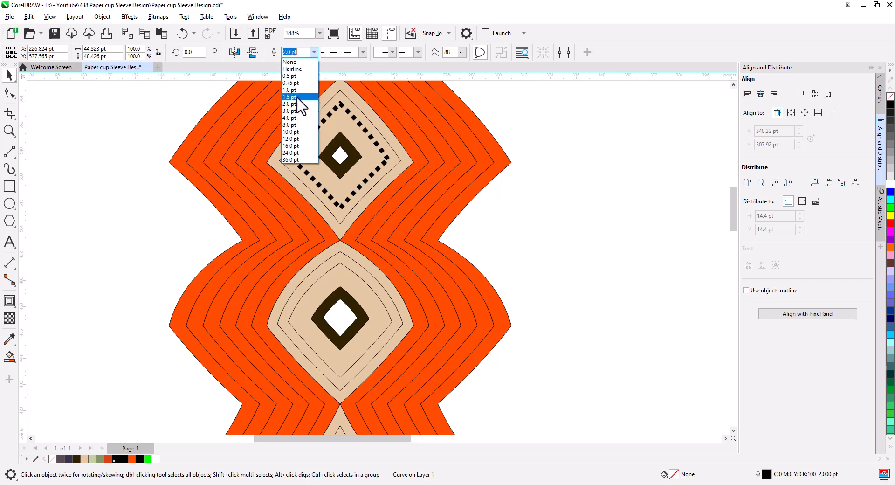
left_click(312, 161)
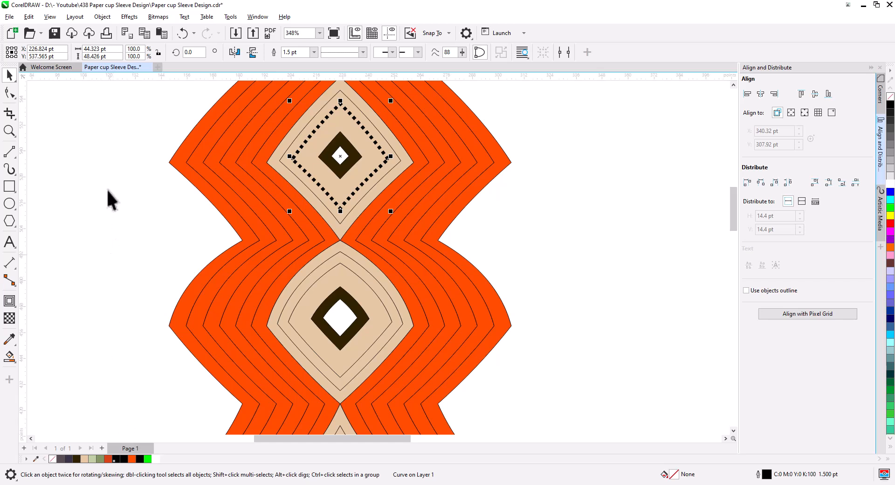
left_click(363, 52)
left_click(368, 119)
Combine the matching inner contours of the middle and lower diamonds with the upper diamond's dotted contour into one curve
scroll(175, 228, "down", 3)
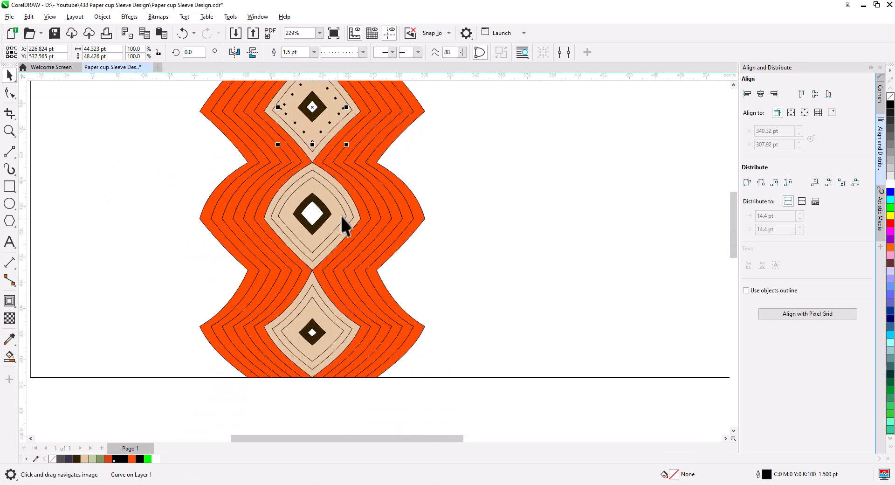
left_click(345, 215)
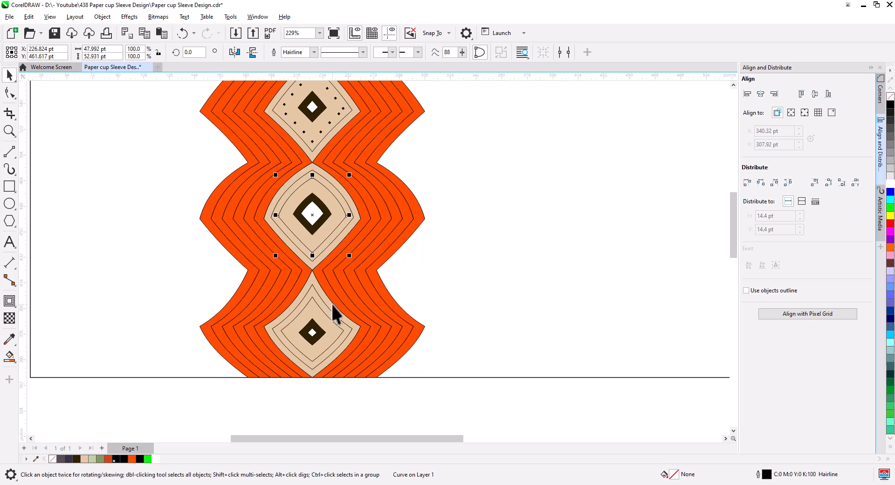
left_click(342, 329, "shift")
scroll(352, 262, "up", 2)
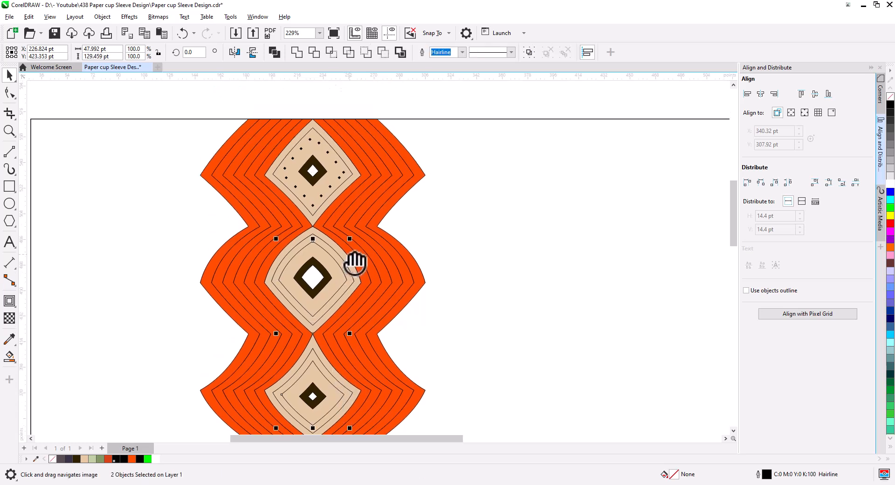
left_click(339, 177, "shift")
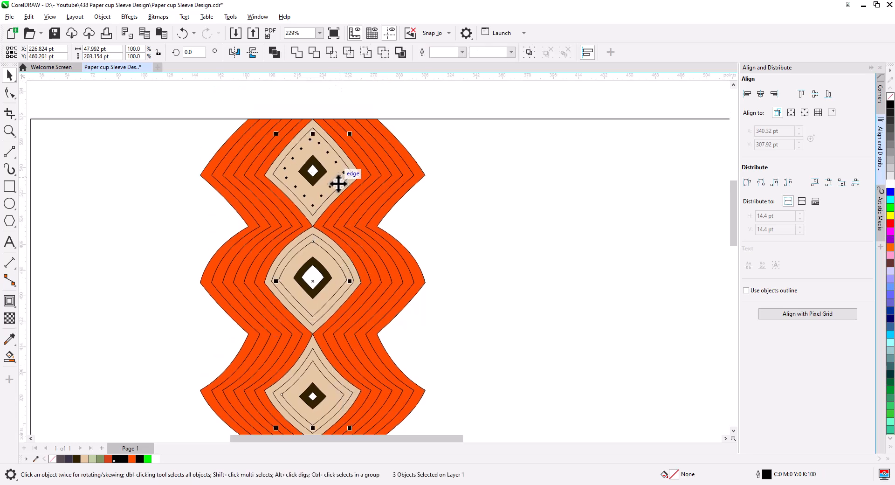
left_click(275, 53)
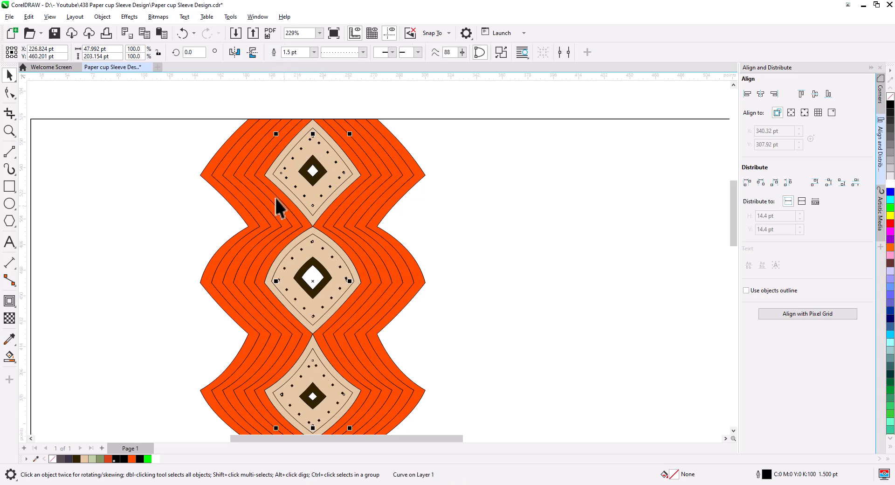
Convert the combined dotted outline to an object and fill its dots with dark brown (#322201)
left_click(102, 16)
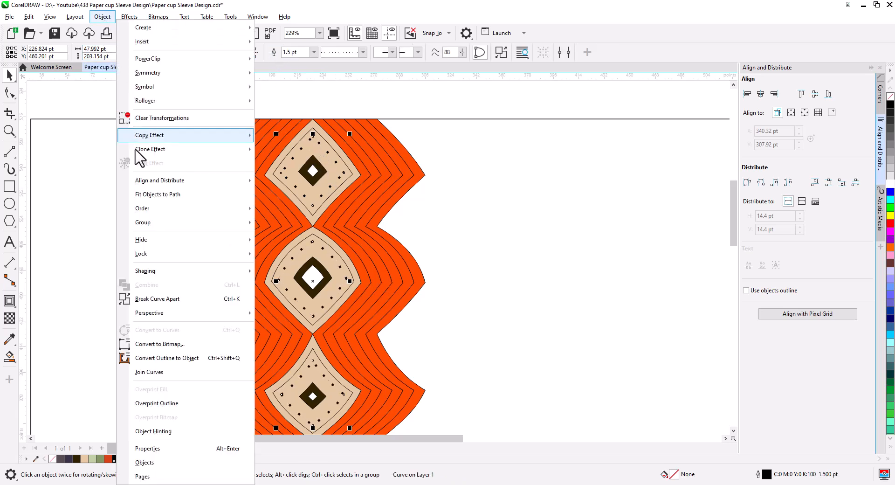
left_click(201, 358)
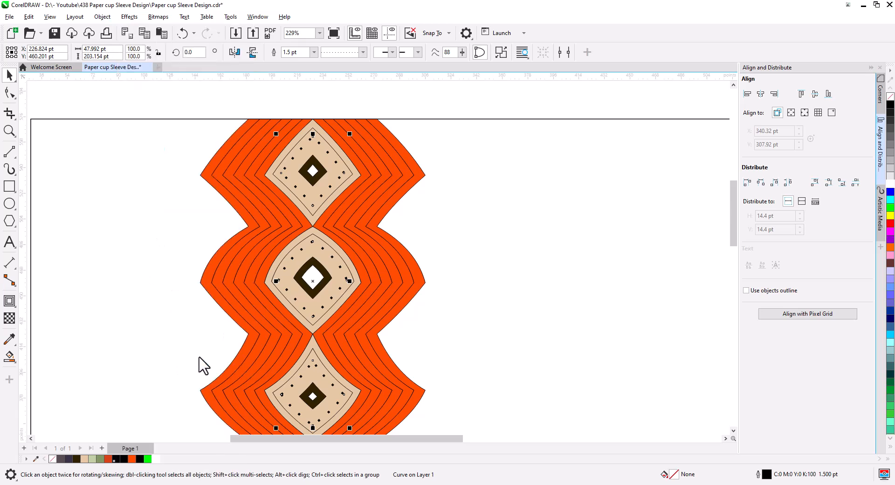
left_click(359, 94)
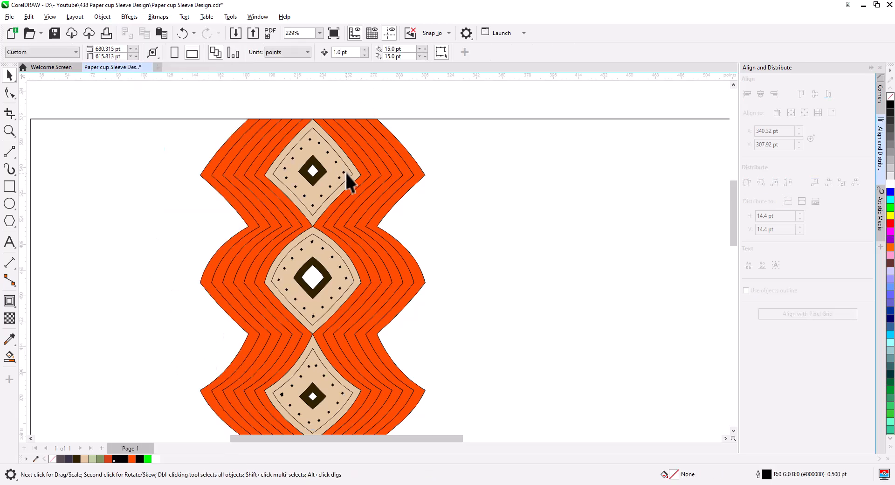
left_click(343, 169)
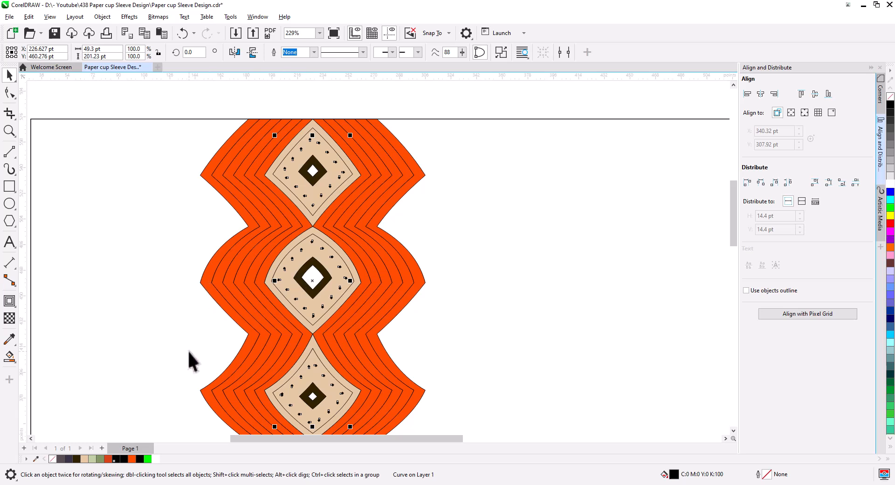
left_click(78, 459)
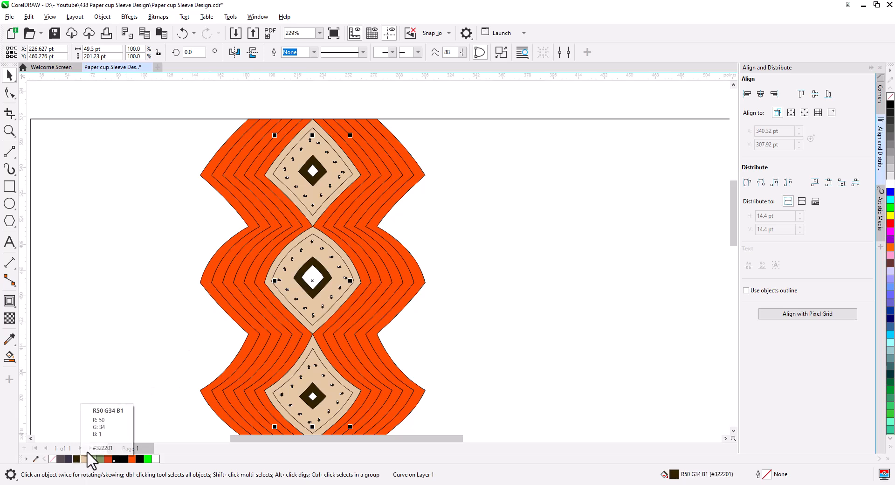
left_click(346, 108)
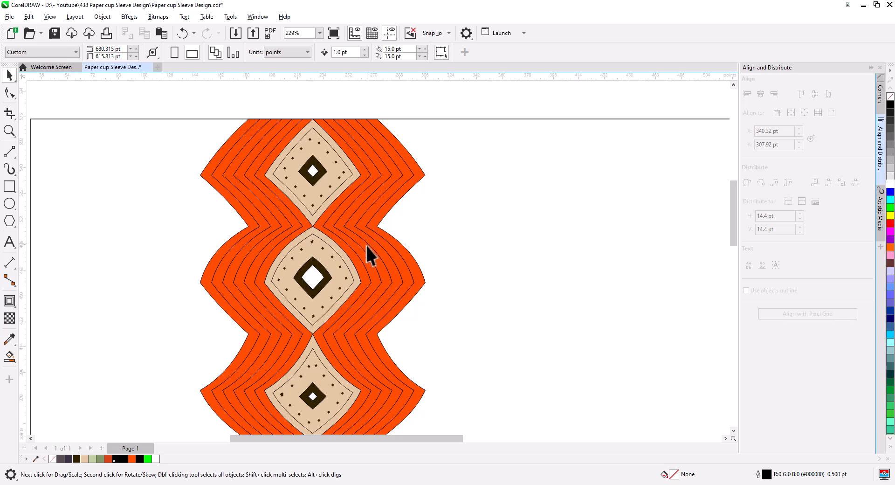
Delete the nodes of the two overlapping dots at the lower diamond's left corner
scroll(368, 251, "down", 1)
scroll(285, 379, "up", 2)
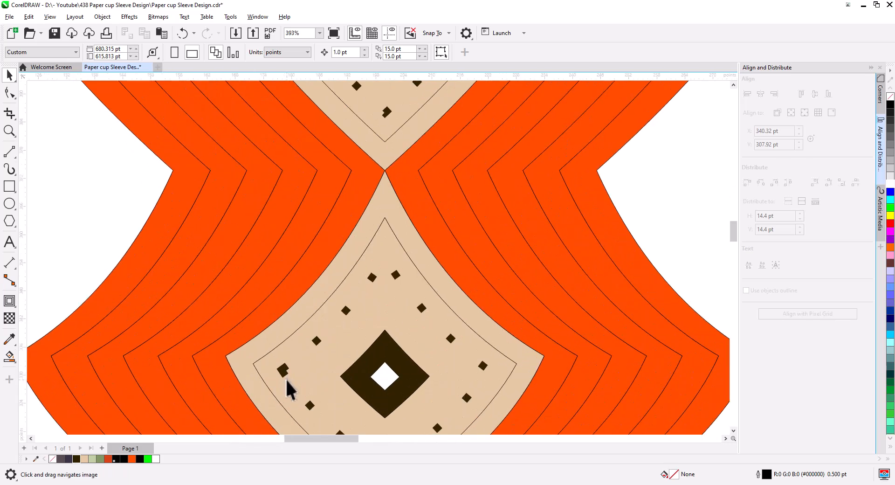
scroll(286, 379, "up", 4)
left_click_drag(284, 371, 282, 290)
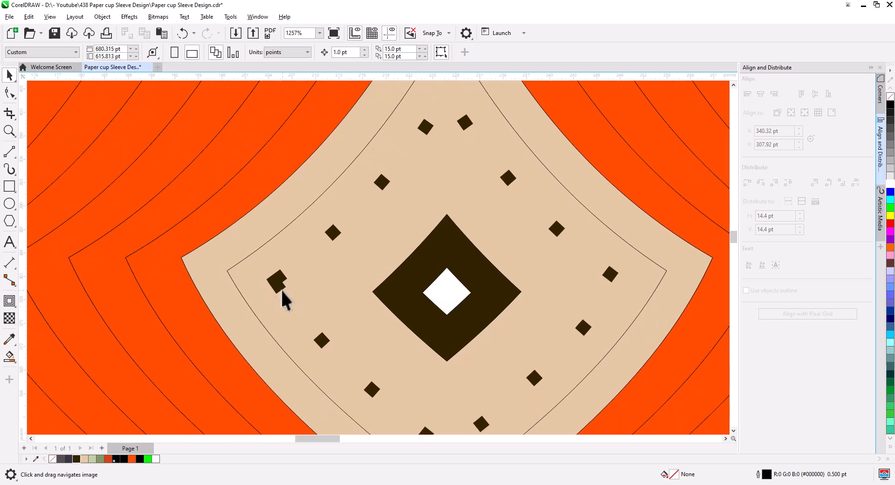
left_click(277, 291)
left_click(9, 93)
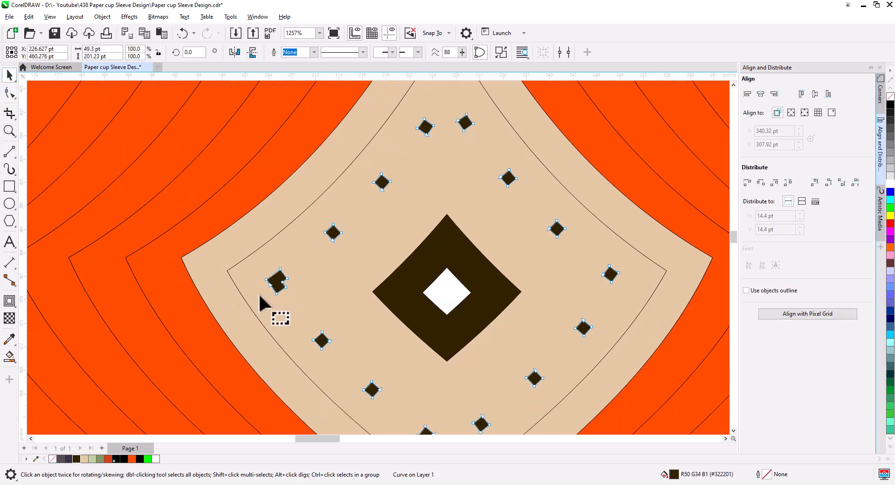
left_click_drag(257, 260, 296, 303)
key("Delete")
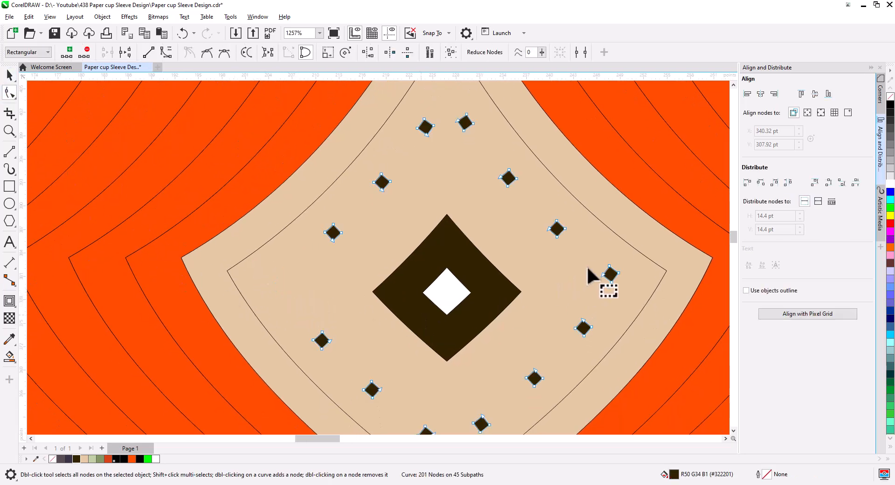
Save the document and paste a separate copy of the single dot at the lower diamond's right corner
mouse_move(592, 253)
left_mouse_down()
mouse_move(636, 303)
mouse_move(622, 294)
left_mouse_up()
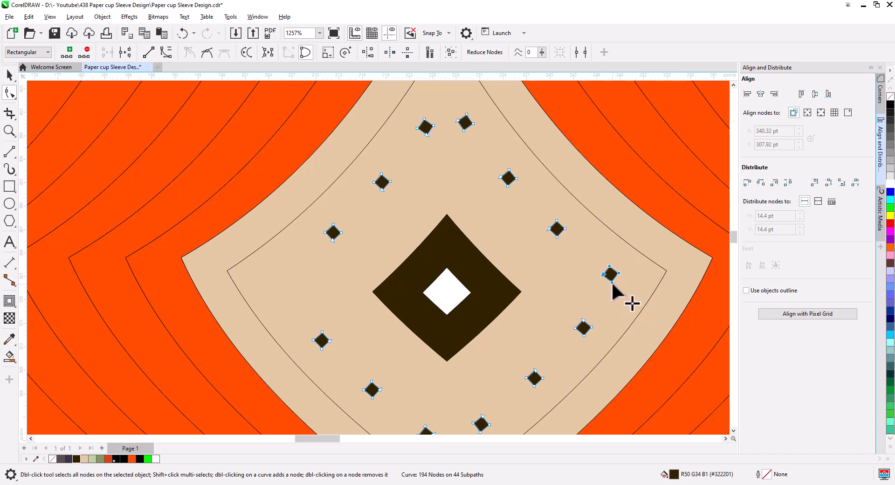
key("ctrl+s")
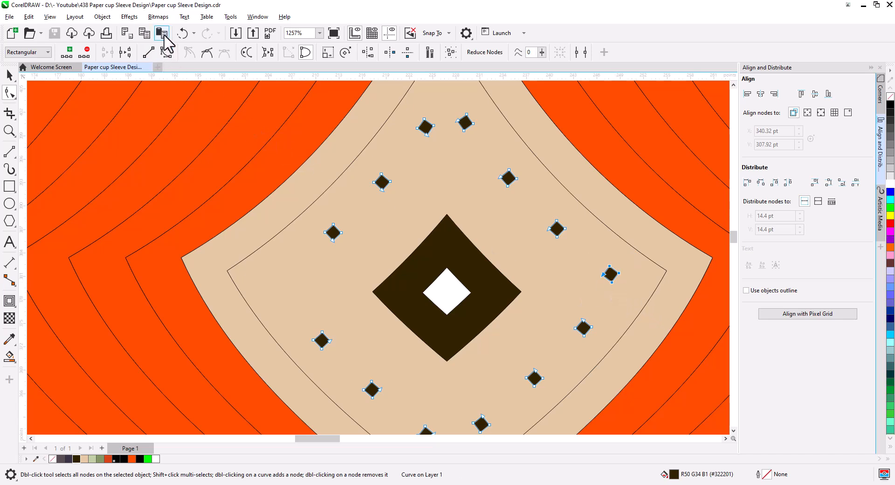
left_click(162, 33)
left_click(9, 75)
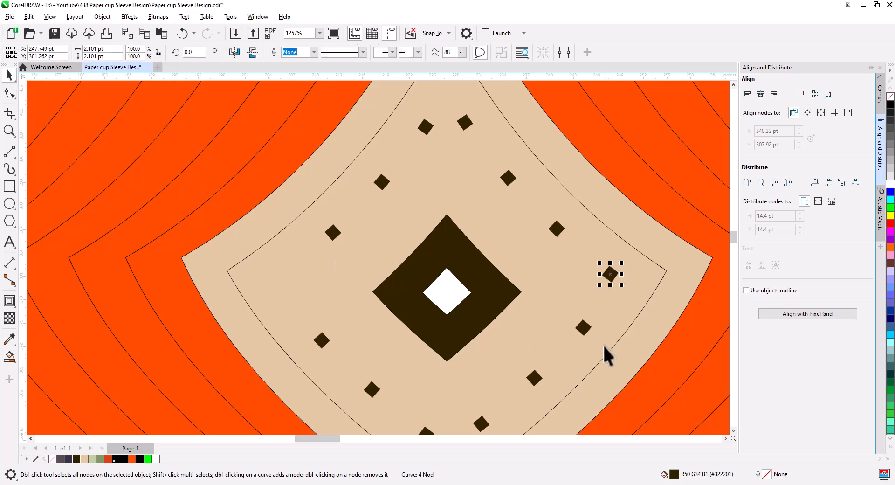
Move and rotate the copied dot into the gap at the lower diamond's left corner and weld it to the other dots
left_click_drag(610, 275, 288, 297)
left_click(277, 283)
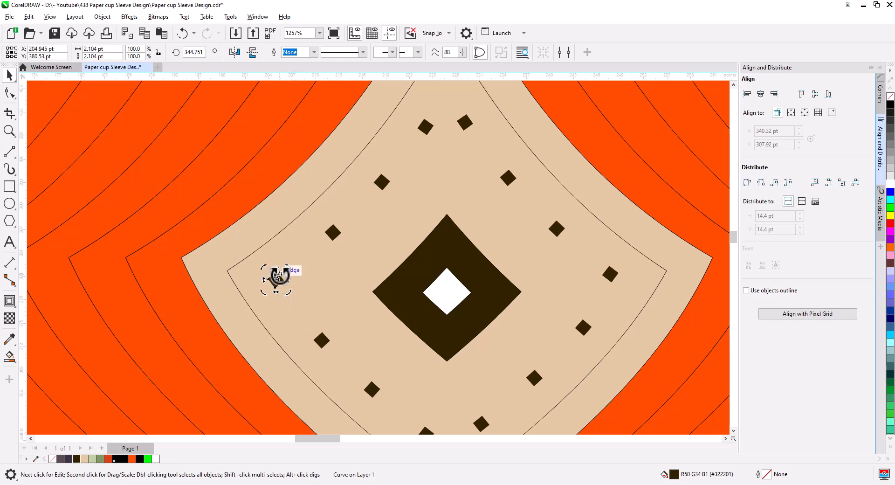
left_click(276, 281)
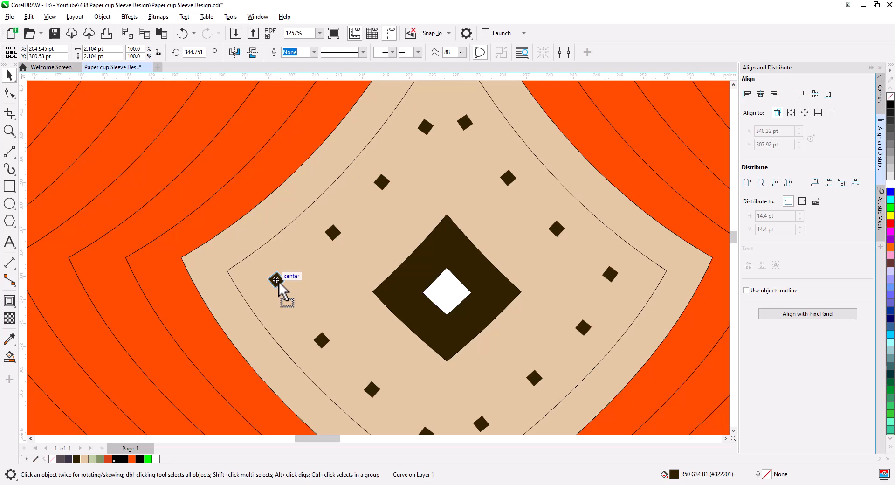
left_click_drag(279, 282, 279, 281)
key("Right")
key("ctrl+Left")
left_click(332, 231, "shift")
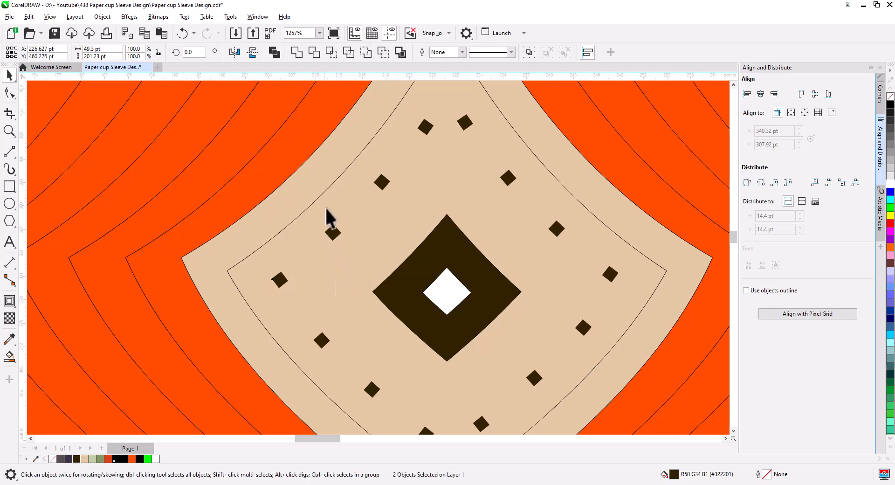
left_click(299, 55)
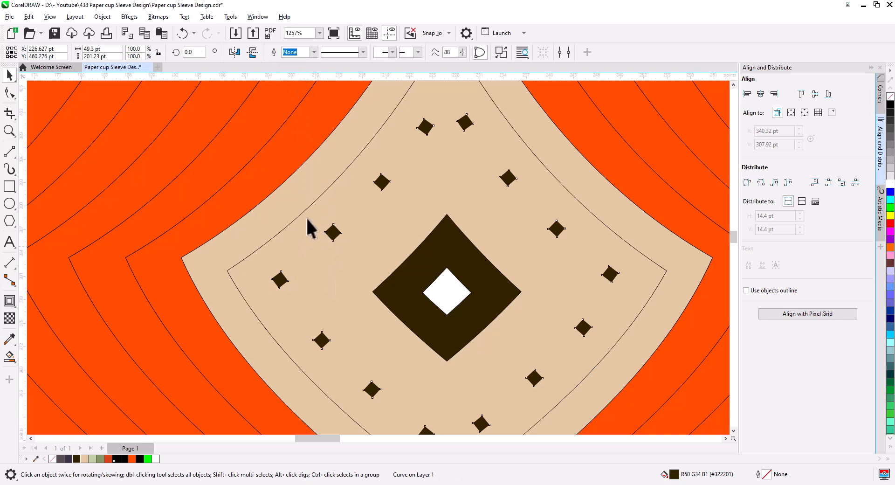
Select the thin inner outlines of all three beige diamonds and combine them into one curve
scroll(328, 253, "down", 5)
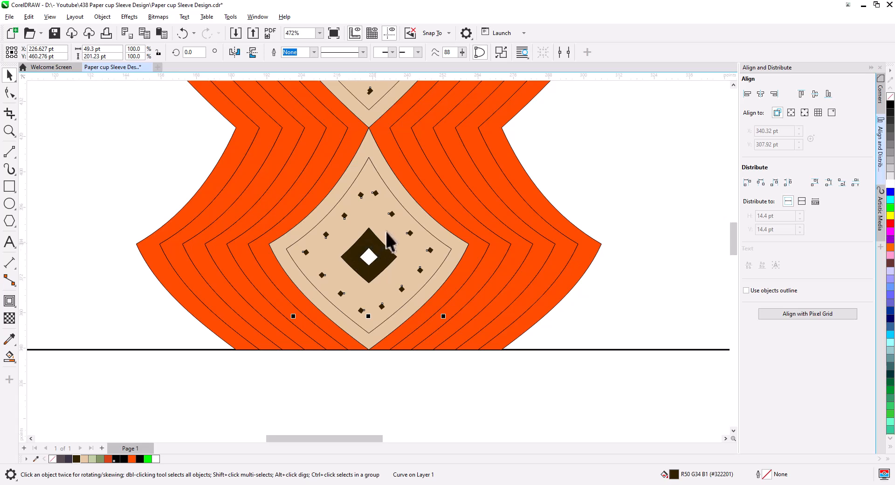
left_click_drag(374, 161, 372, 289)
left_click_drag(380, 183, 399, 284)
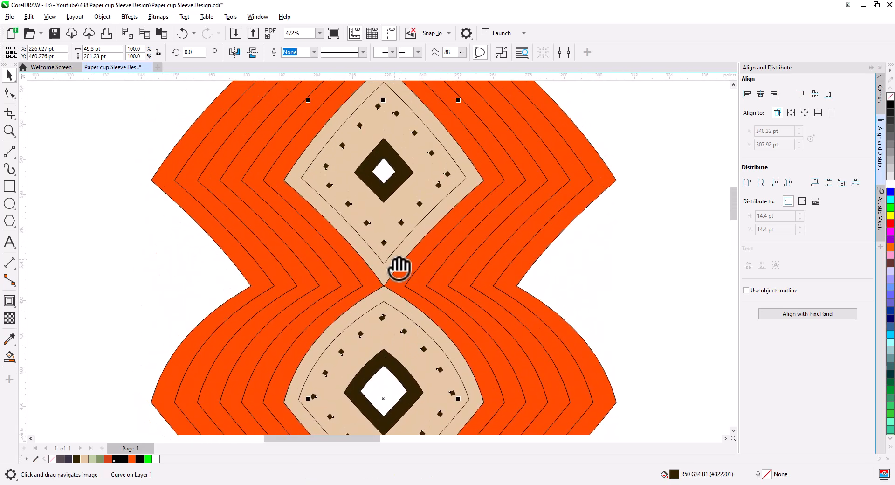
left_click(384, 268)
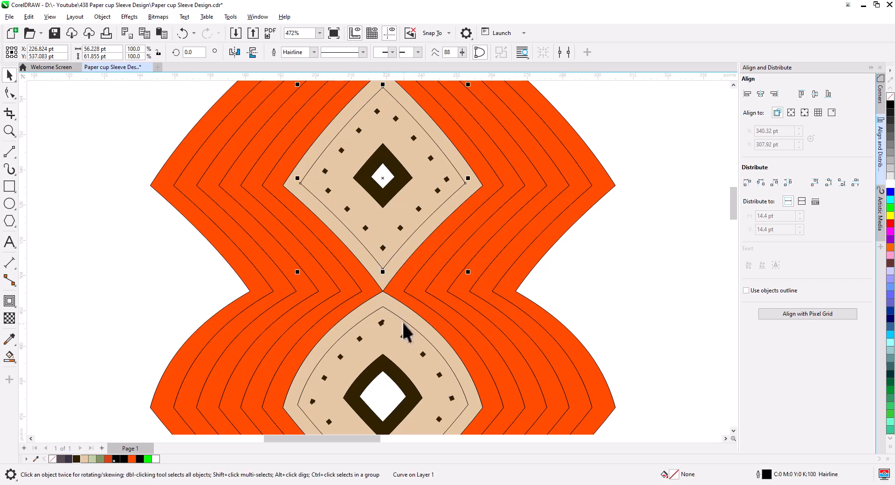
left_click(406, 330, "shift")
left_click_drag(430, 360, 389, 257)
left_click(365, 261, "shift")
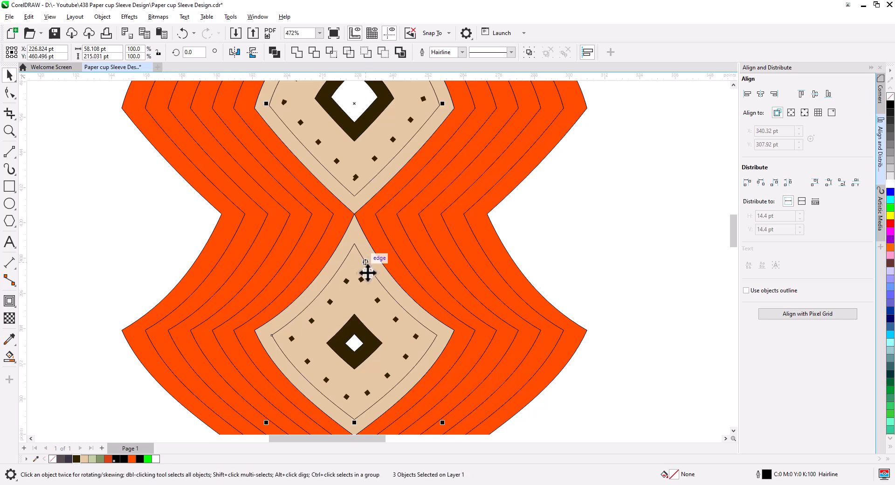
left_click(275, 52)
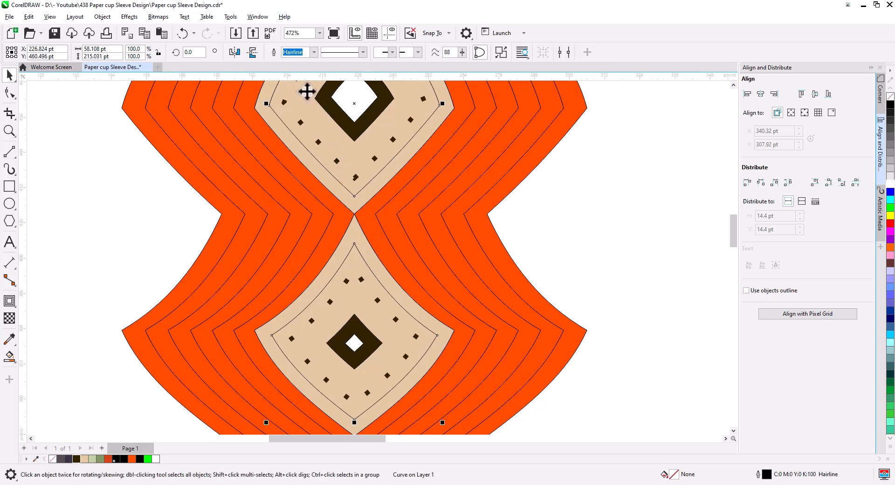
Give the combined inner diamond outlines a 1.0 pt width and green colour (#819862), and convert the outline to an object
left_click(314, 52)
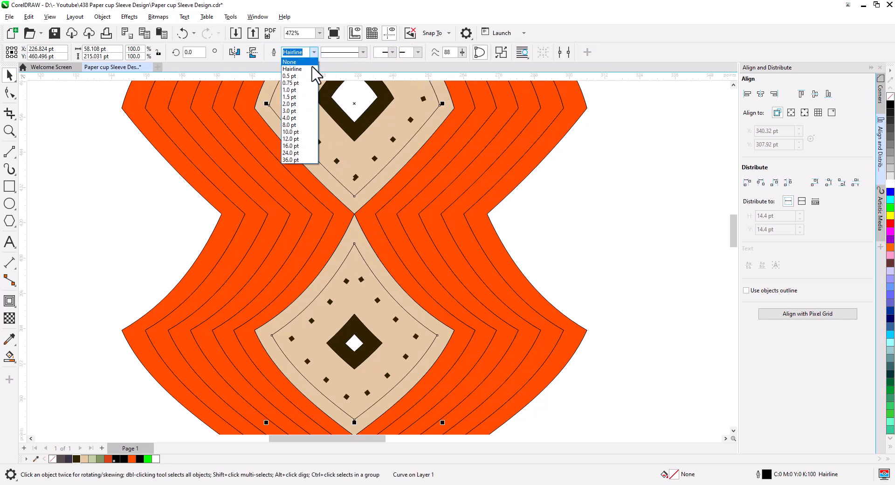
left_click(300, 88)
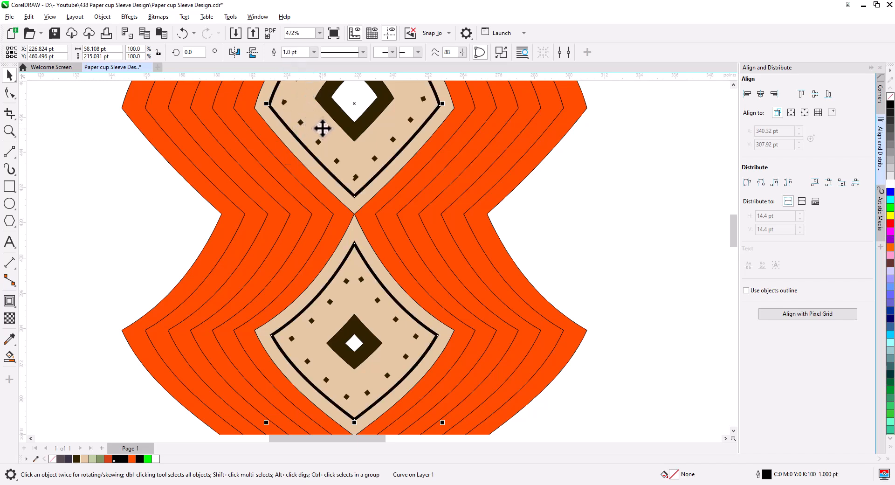
right_click(101, 459)
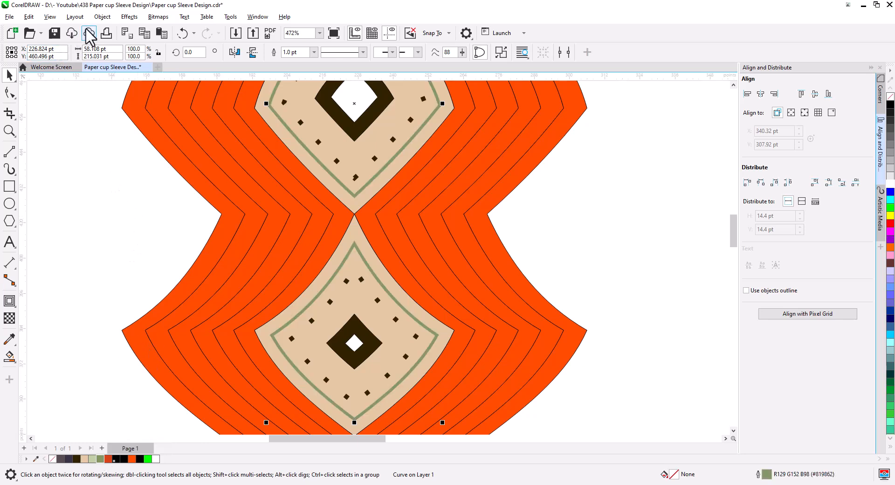
left_click(102, 17)
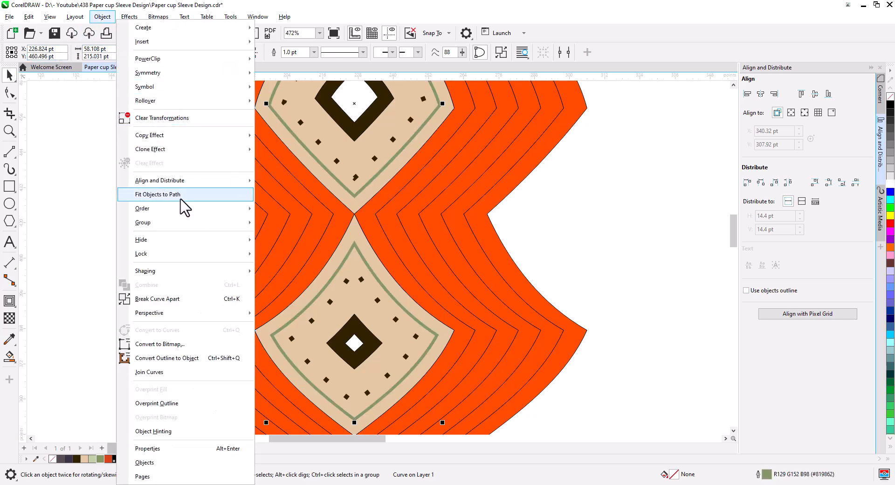
left_click(181, 358)
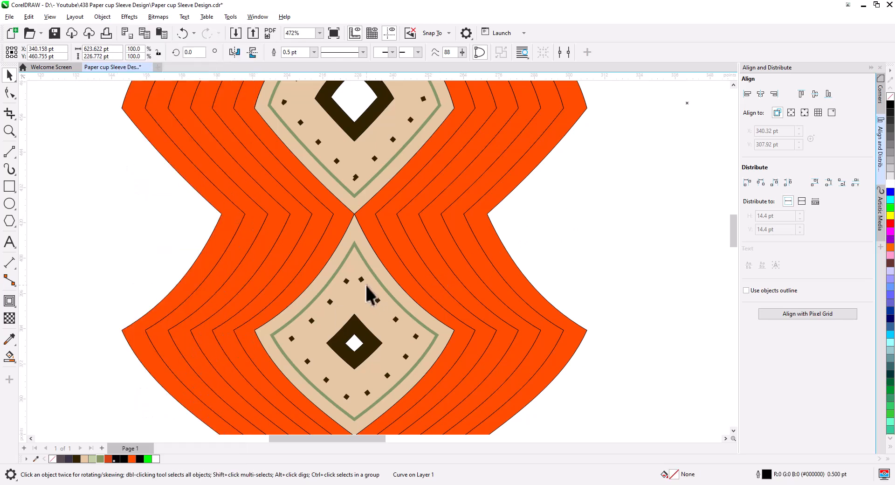
Recolour the converted inner diamond outlines with the dark slate fill (#373344)
scroll(369, 294, "down", 3)
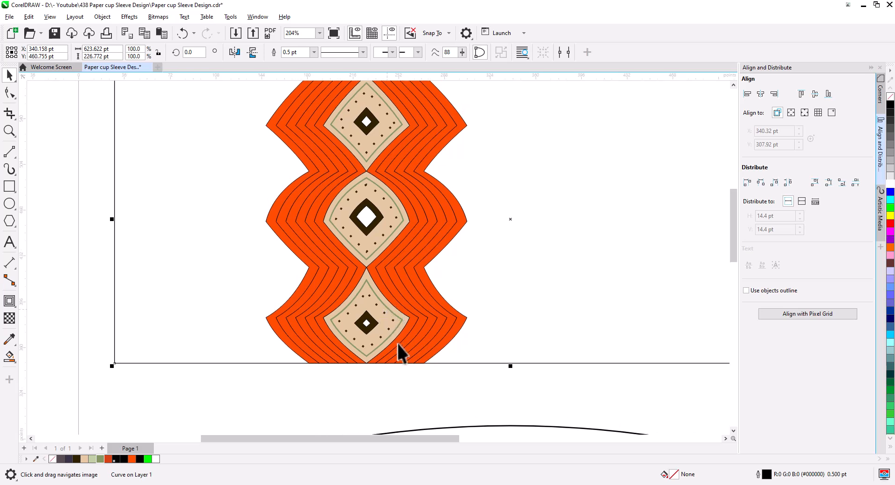
left_click(427, 387)
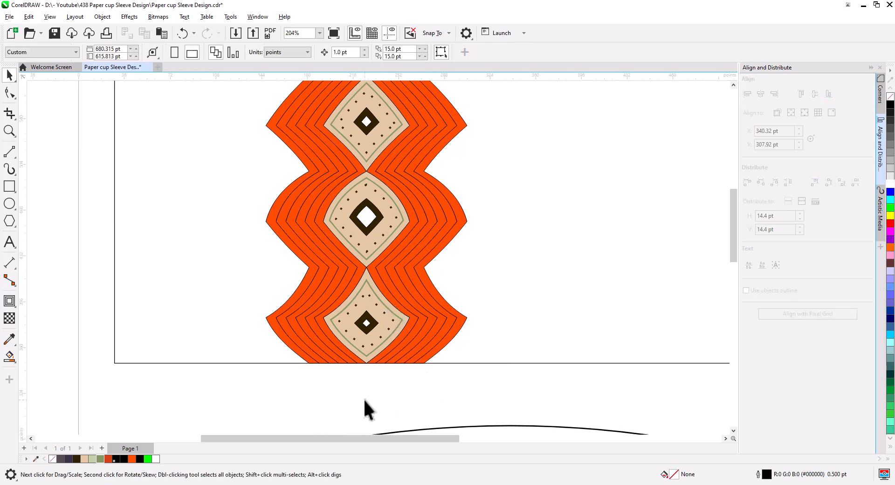
left_click(366, 359)
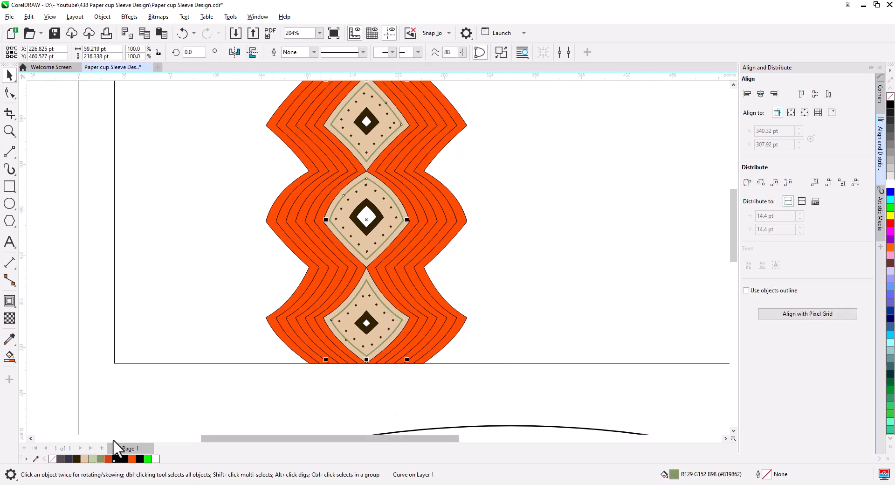
left_click(69, 458)
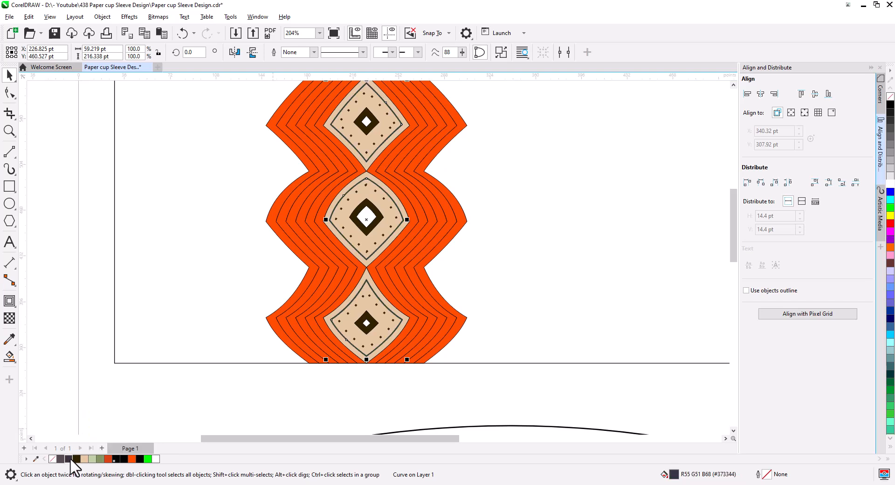
left_click(340, 388)
Fill the wavy strips directly beside the diamonds on both sides with green (#819862)
scroll(373, 364, "up", 1)
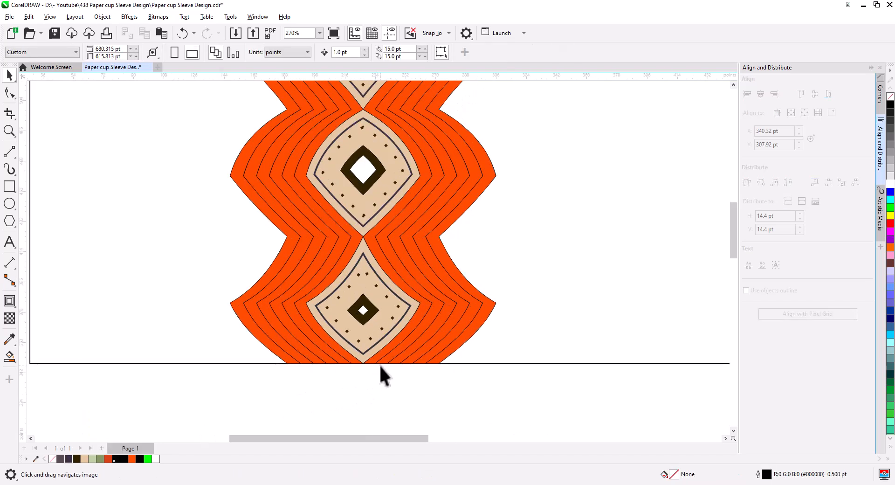
left_click_drag(379, 365, 374, 358)
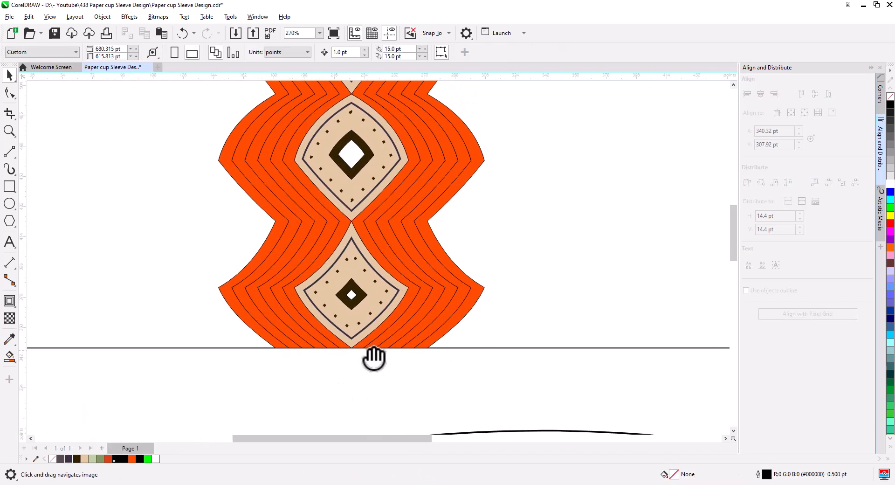
left_click(389, 332)
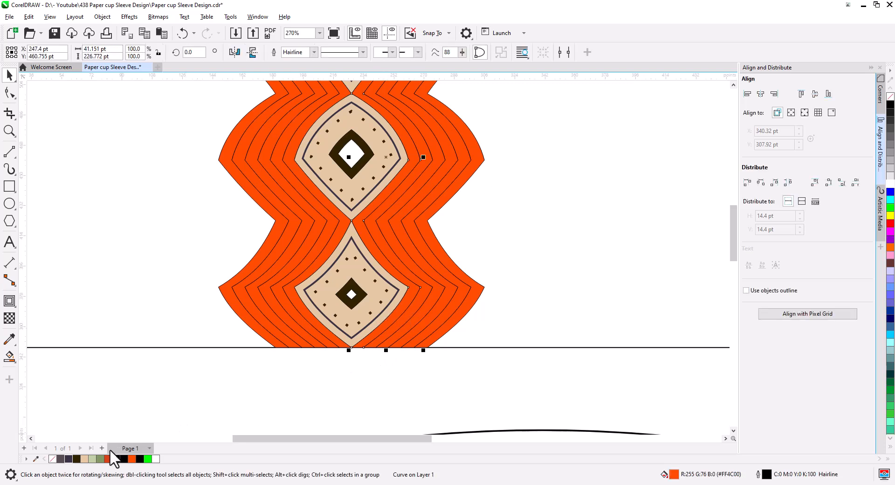
left_click(92, 458)
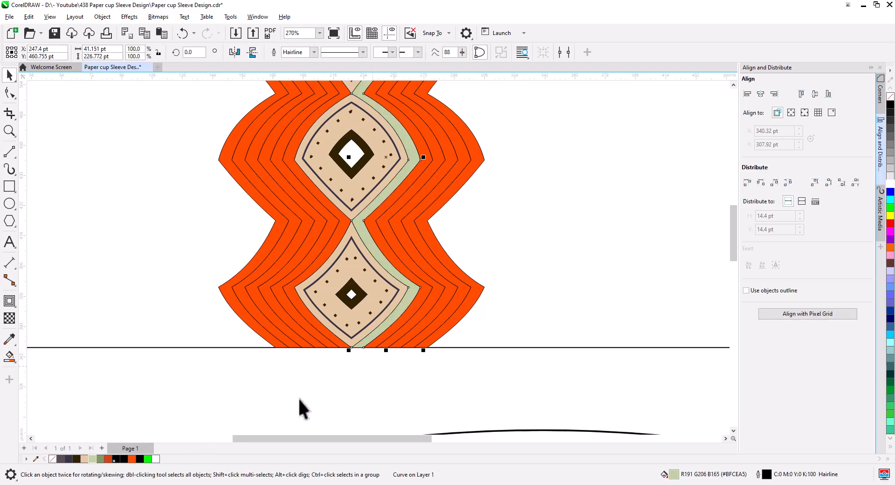
left_click(102, 459)
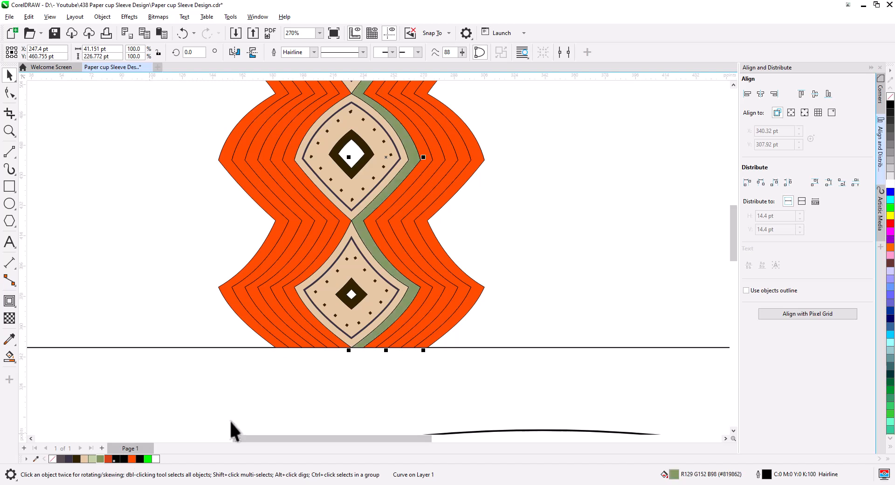
left_click(334, 383)
left_click(328, 340)
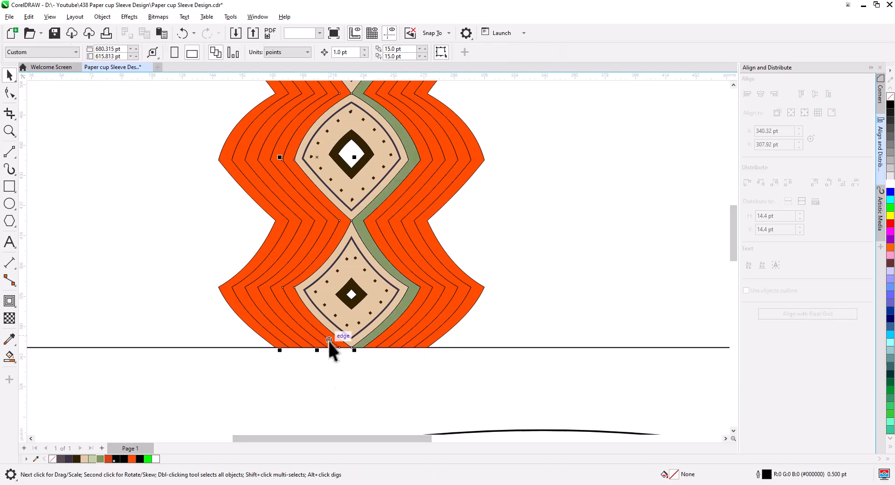
left_click(378, 332)
left_click(100, 458)
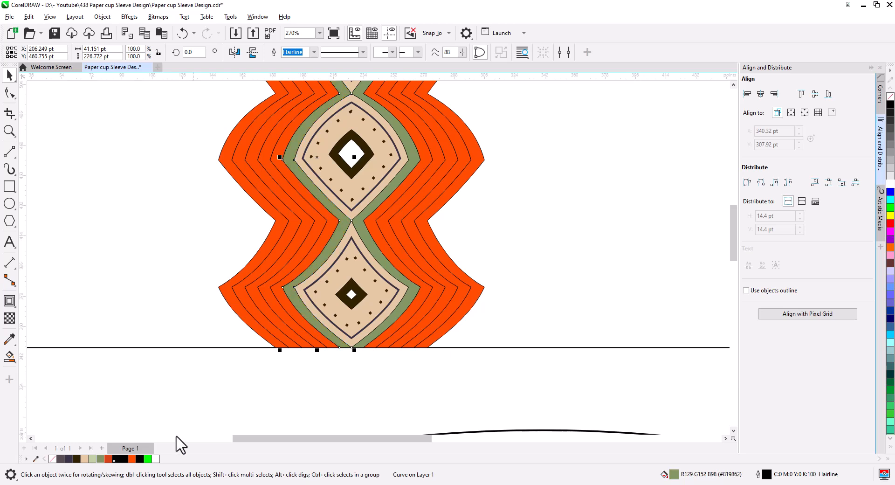
Fill the second wavy strip out from the diamonds on each side with light green (#BFCEA5)
left_click(286, 392)
left_click(320, 336)
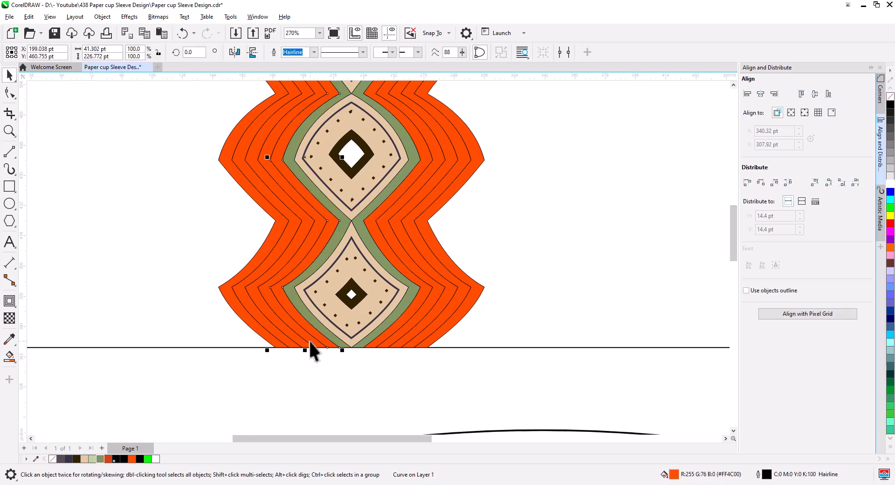
left_click(93, 459)
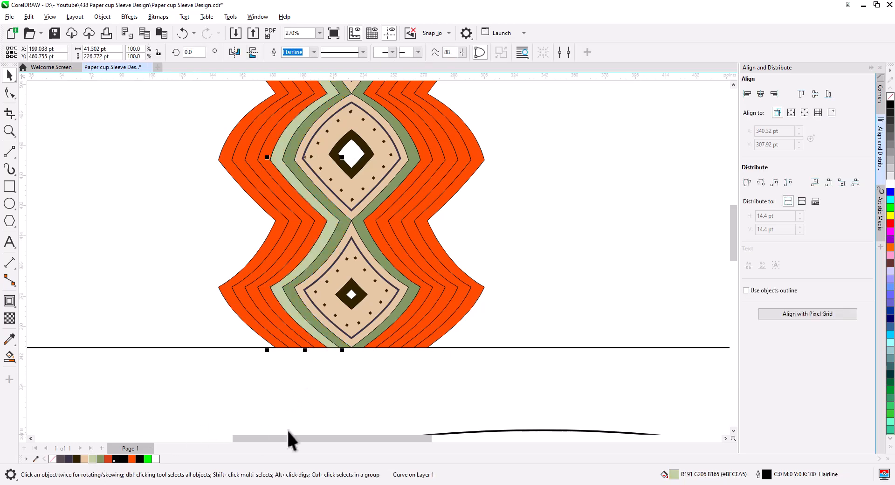
left_click(379, 345)
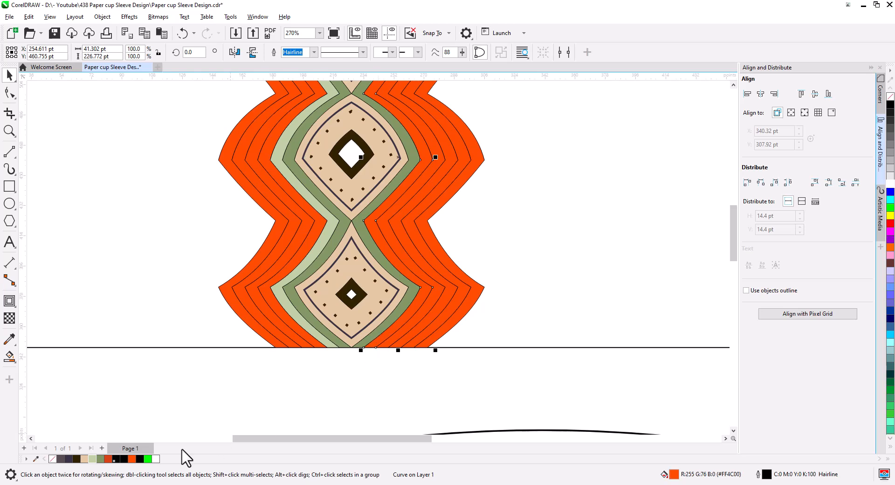
left_click(92, 459)
left_click(334, 393)
Fill the third wavy strip out from the diamonds on each side with beige (#E4C8A3)
scroll(322, 370, "up", 3)
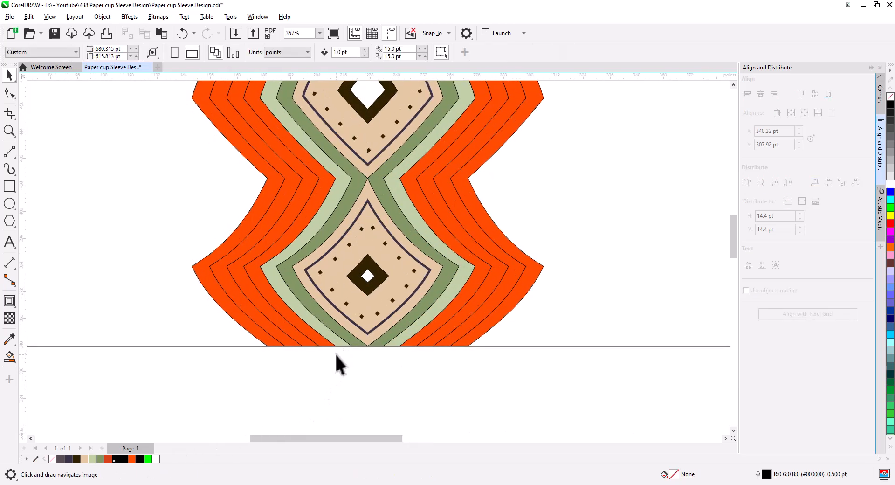
left_click(317, 341)
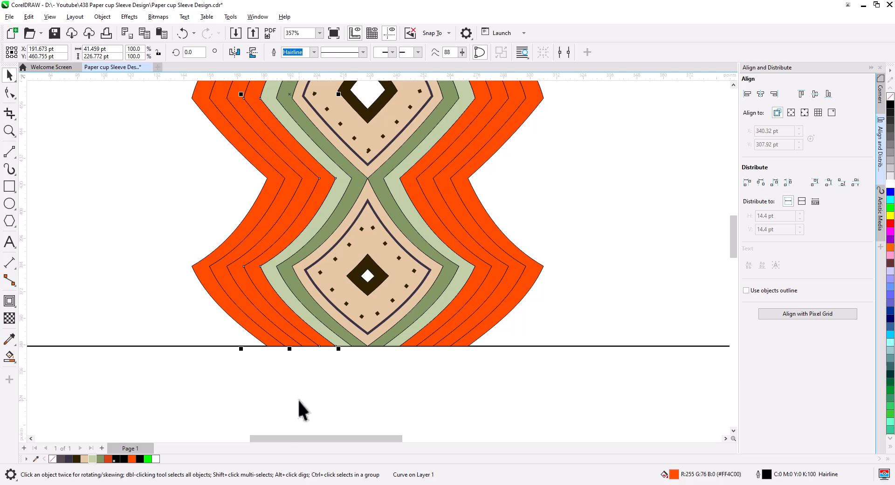
left_click(82, 458)
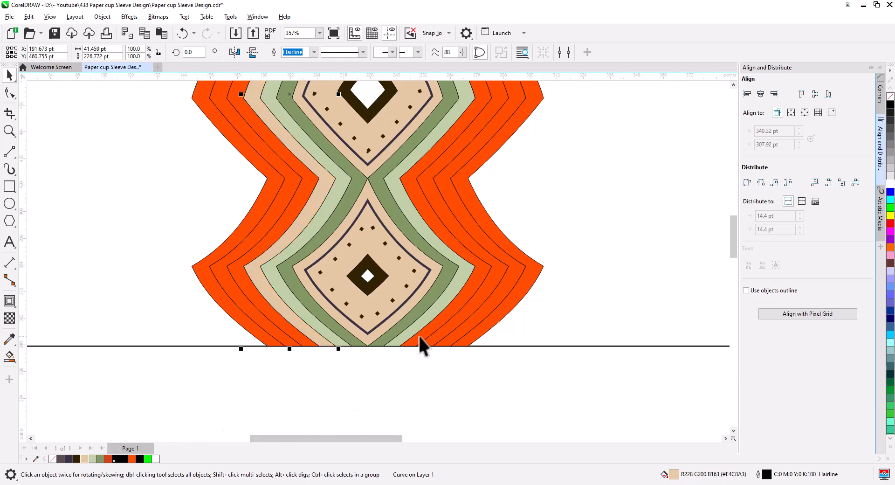
left_click(419, 340)
left_click(84, 458)
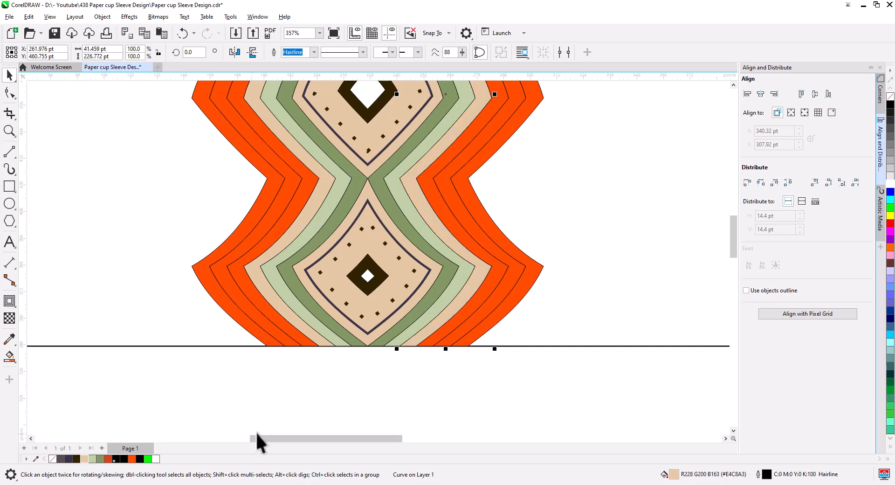
Fill the fourth strip to the right of the diamonds with light green (#BFCEA5) and the fifth with green (#819862)
left_click(461, 322)
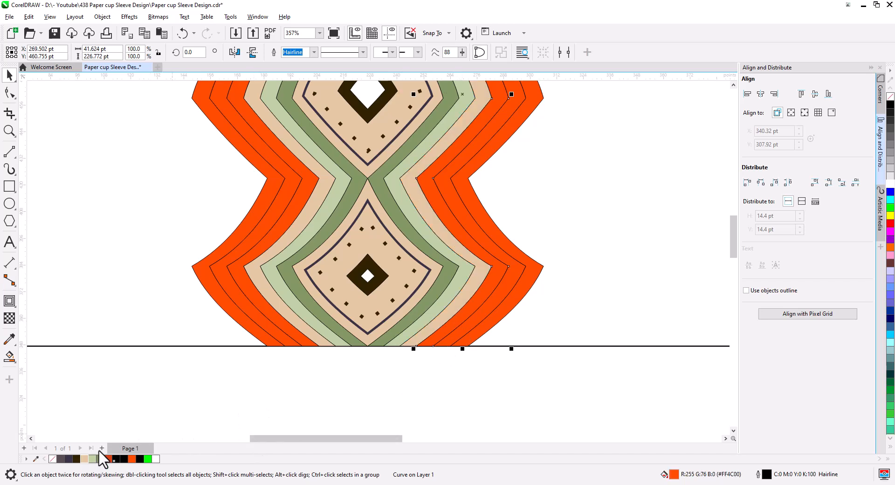
left_click(92, 458)
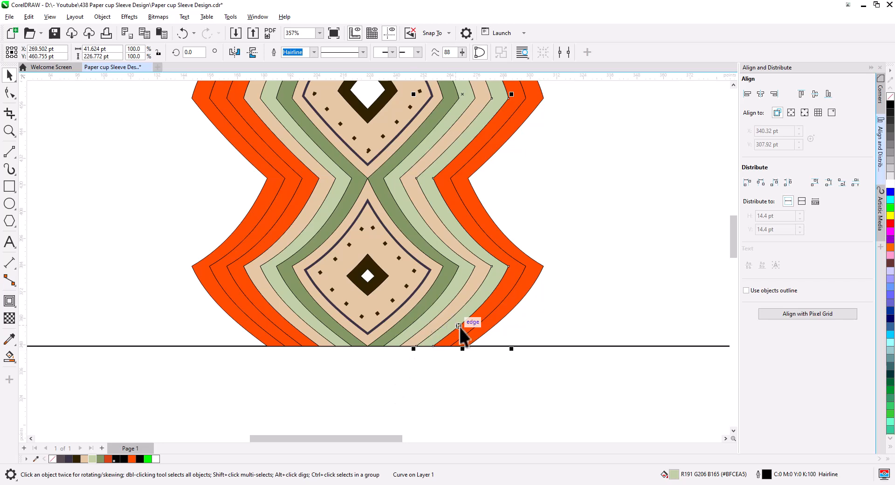
left_click(466, 338)
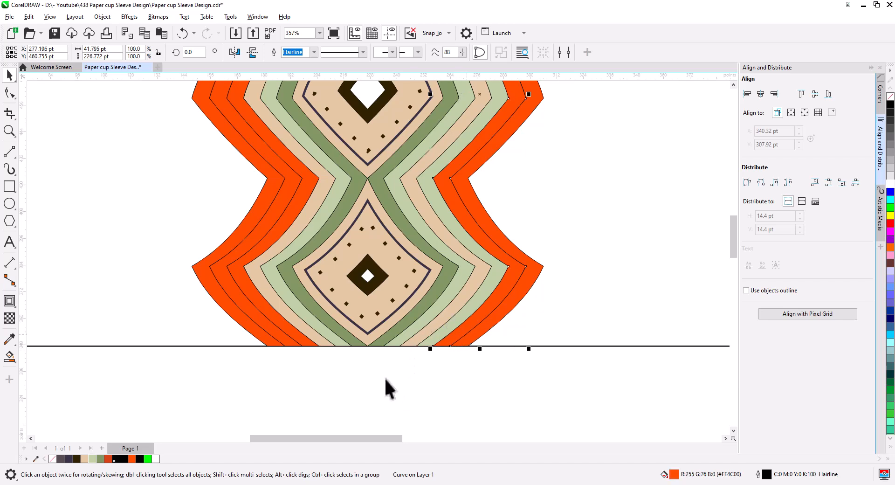
left_click(101, 461)
Fill the fourth strip to the left of the diamonds with light green (#BFCEA5) and the fifth with green (#819862)
left_click(274, 344)
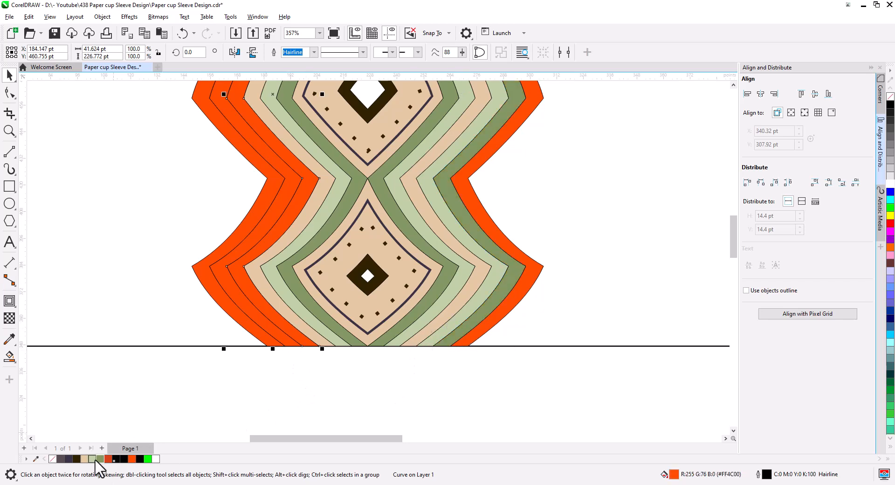
left_click(94, 459)
left_click(265, 334)
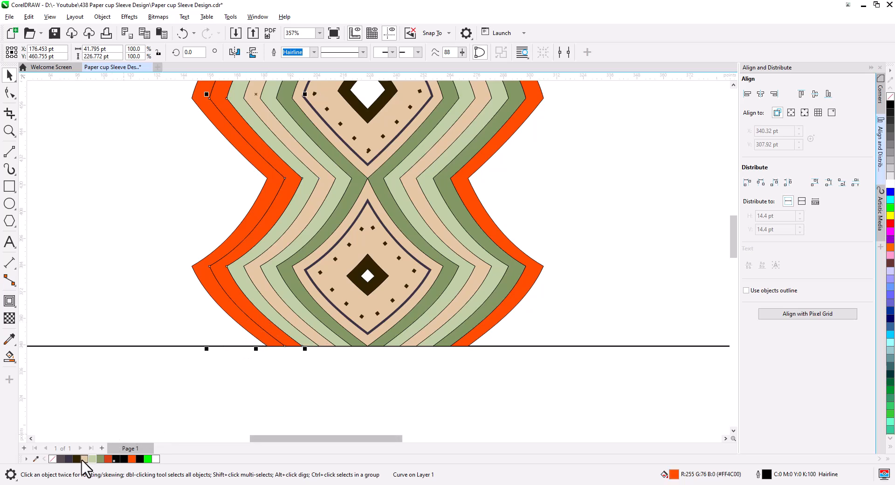
left_click(101, 459)
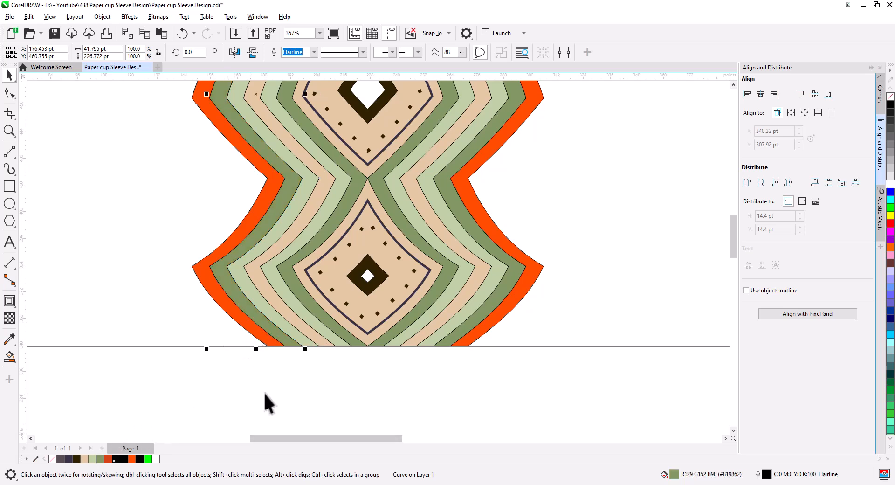
Fill the outermost orange wavy strip on each side of the diamonds with slate (#373344)
left_click(264, 376)
left_click(251, 343)
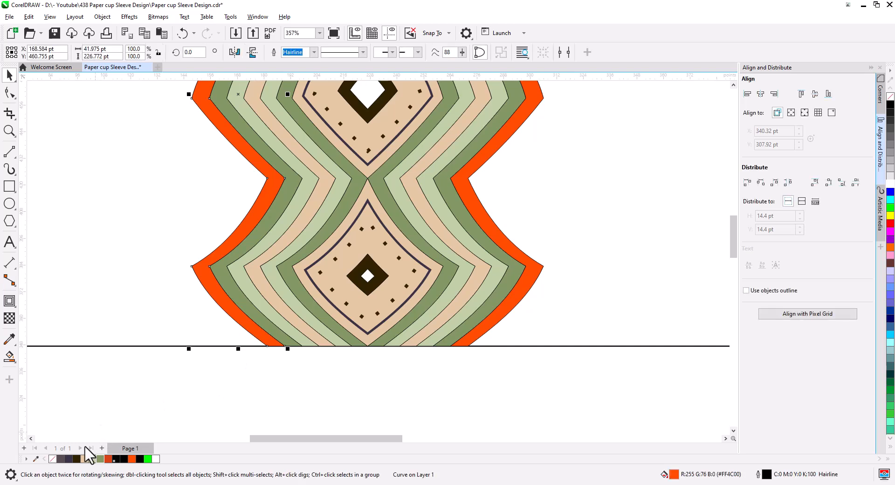
left_click(70, 458)
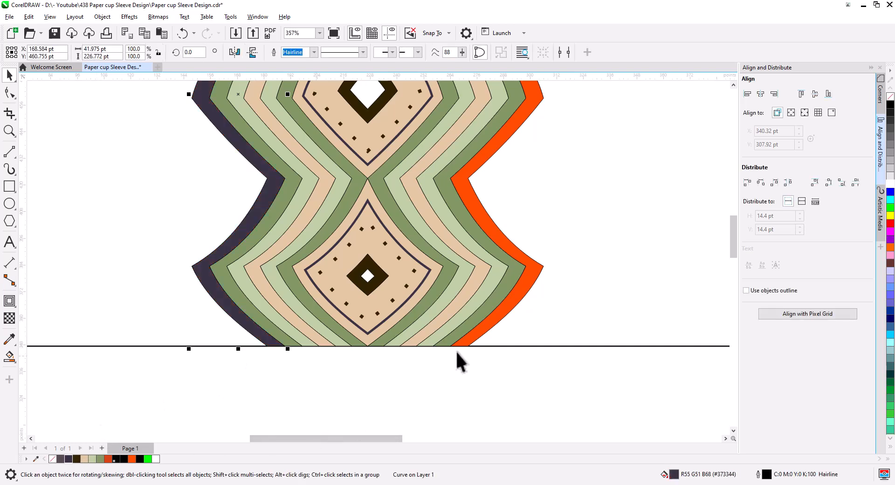
left_click(492, 321)
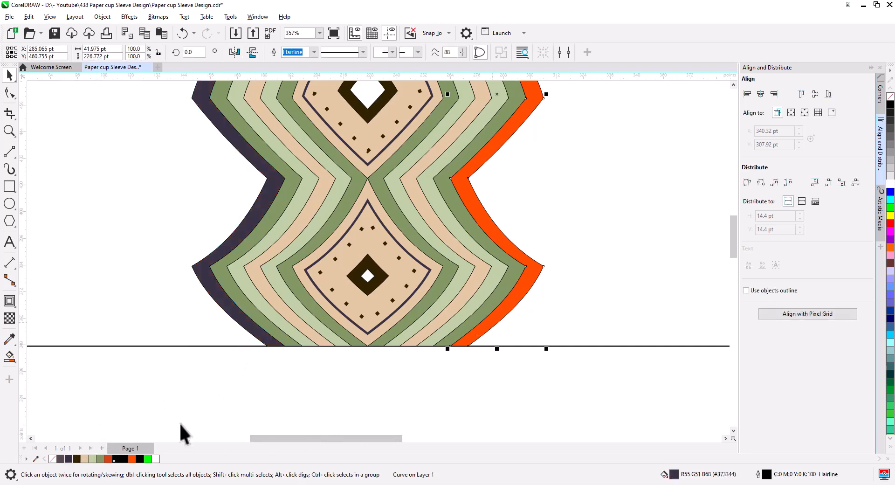
left_click(69, 459)
left_click(279, 405)
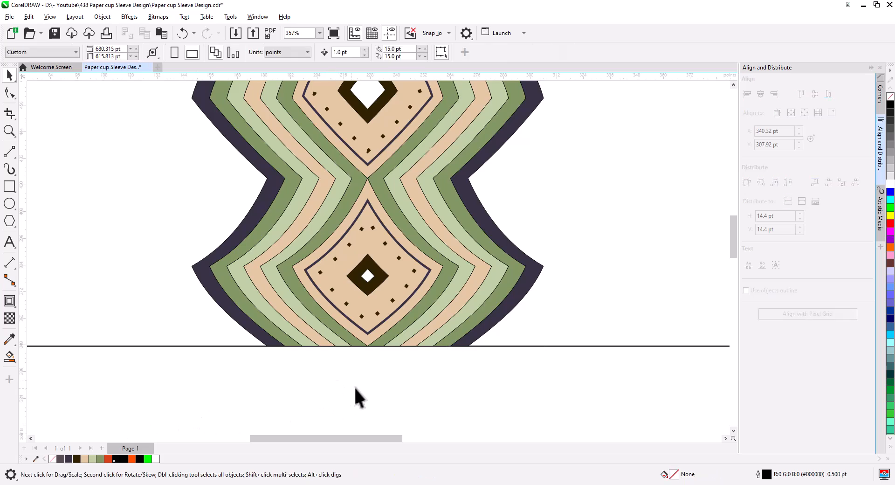
Select the whole column of diamonds and wavy strips and set its outlines to slate (#373344)
scroll(393, 378, "down", 4)
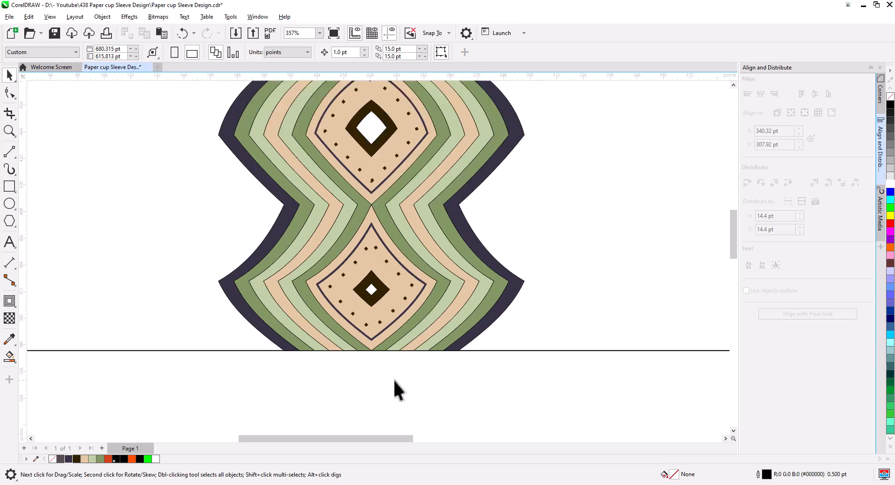
left_click_drag(404, 377, 344, 358)
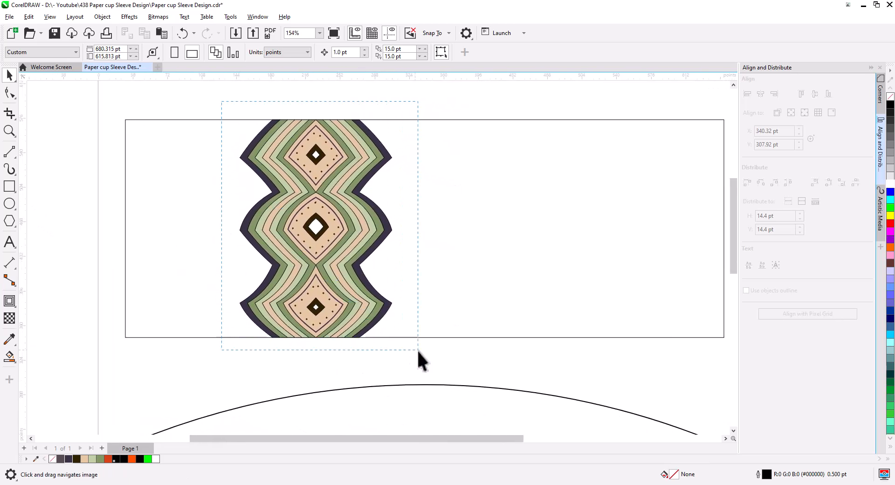
left_click_drag(418, 348, 418, 350)
left_click_drag(356, 248, 315, 242)
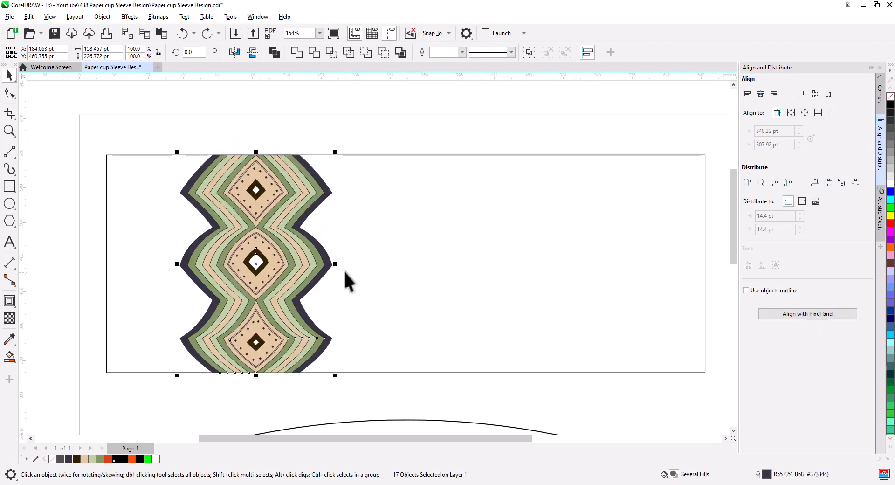
Narrow the column to about 128 pt near the rectangle's left end and duplicate it side by side to make five touching columns
left_click_drag(335, 264, 193, 282)
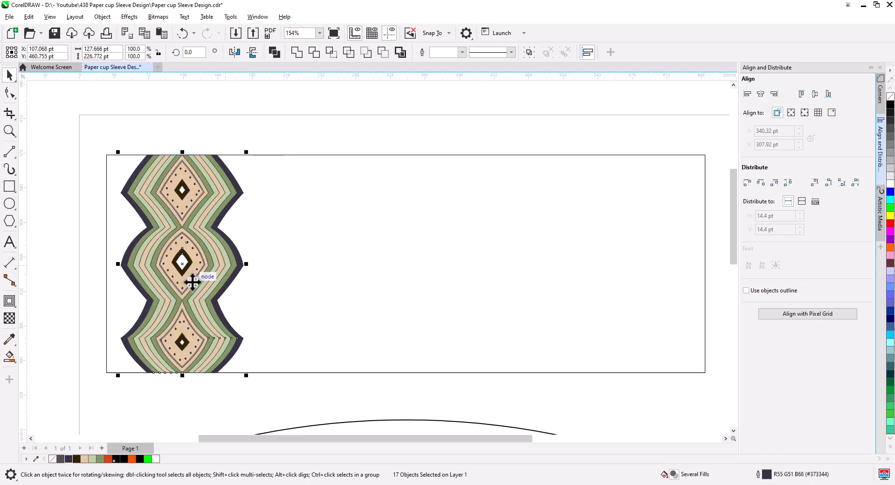
left_click_drag(125, 260, 246, 265)
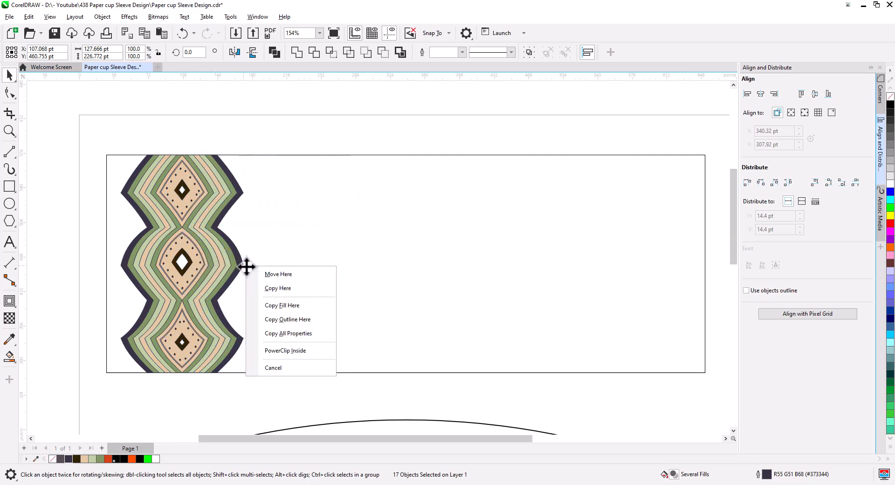
left_click(278, 289)
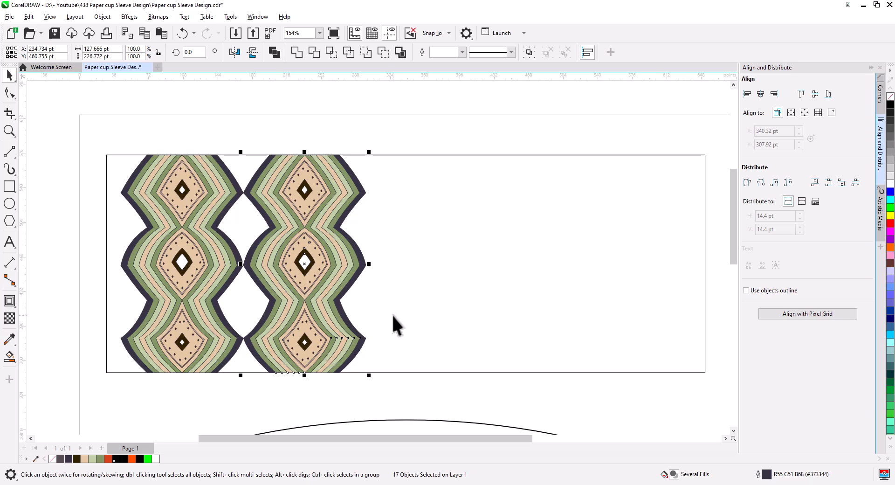
key("ctrl+r")
key("ctrl+r")
key("ctrl+r")
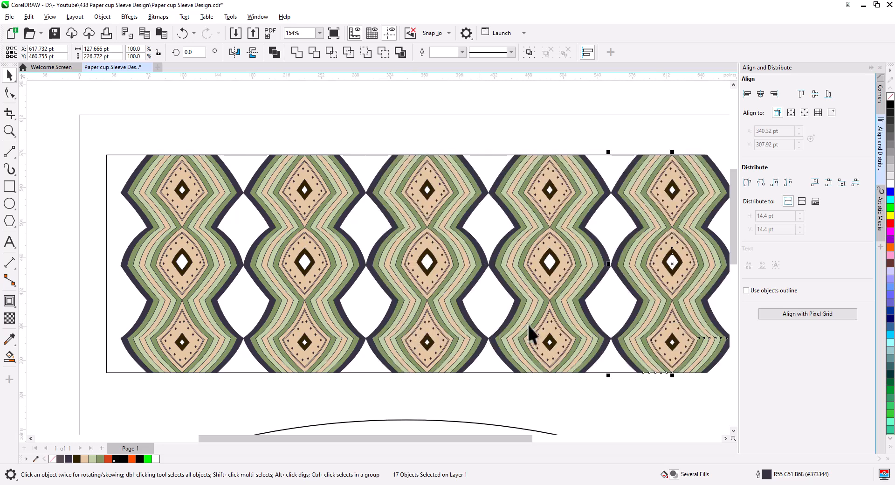
Group the five patterned columns and centre the group horizontally on the rectangle
left_click(186, 136)
scroll(186, 136, "down", 2)
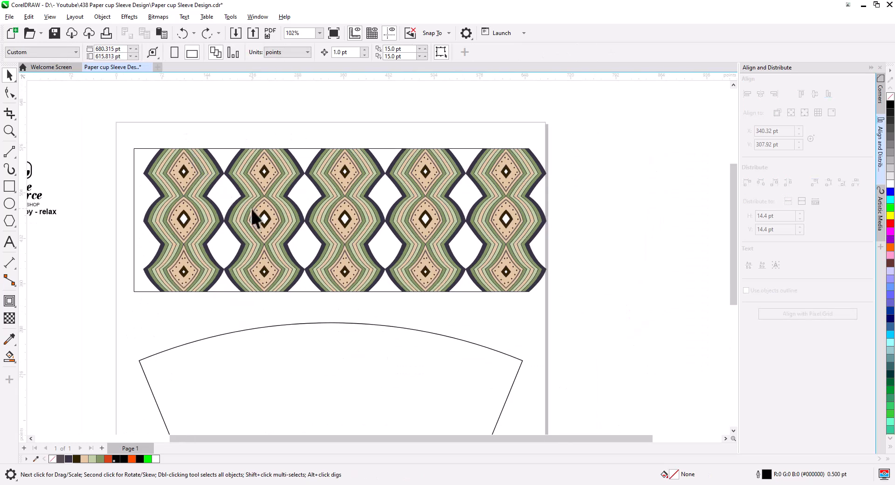
left_click_drag(130, 130, 135, 123)
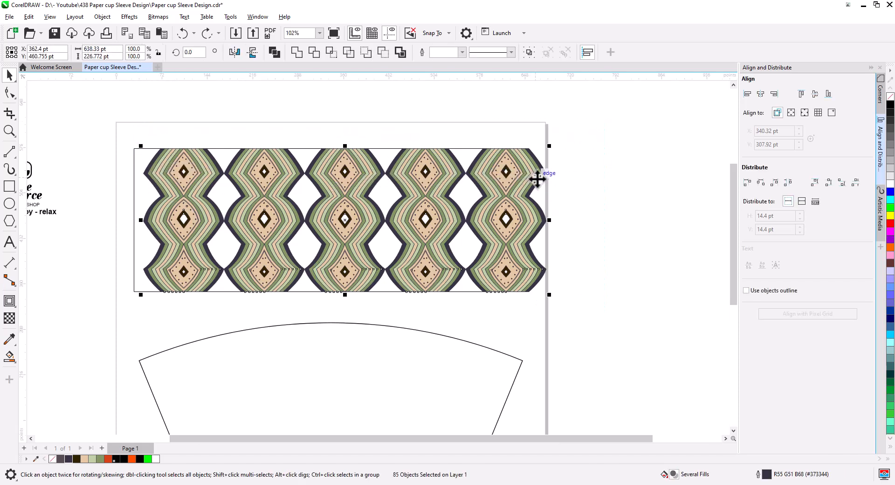
right_click(538, 178)
left_click(582, 73)
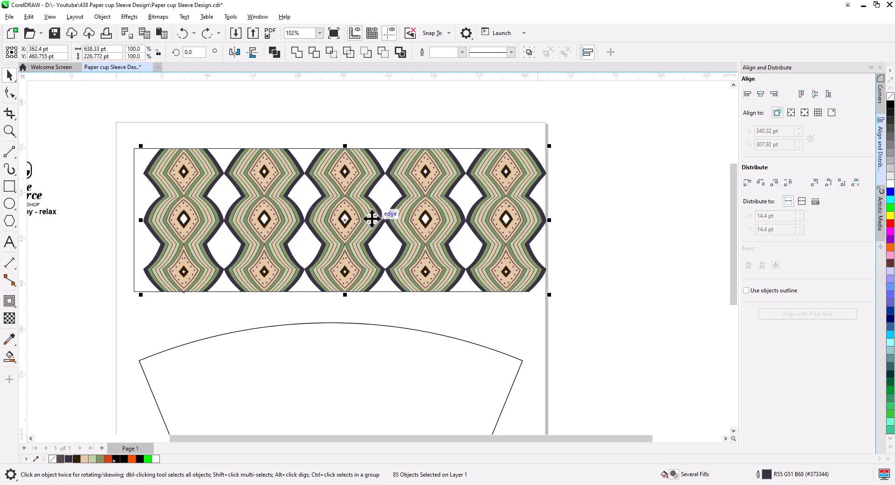
left_click(134, 198, "shift")
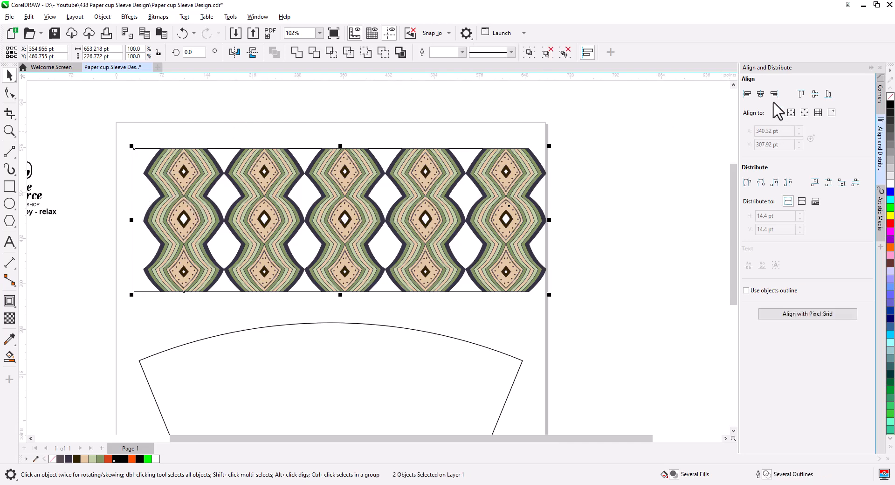
left_click(761, 93)
left_click(619, 216)
Narrow the grouped columns about their centre to about 614 pt wide so they fit inside the rectangle
scroll(517, 228, "up", 2)
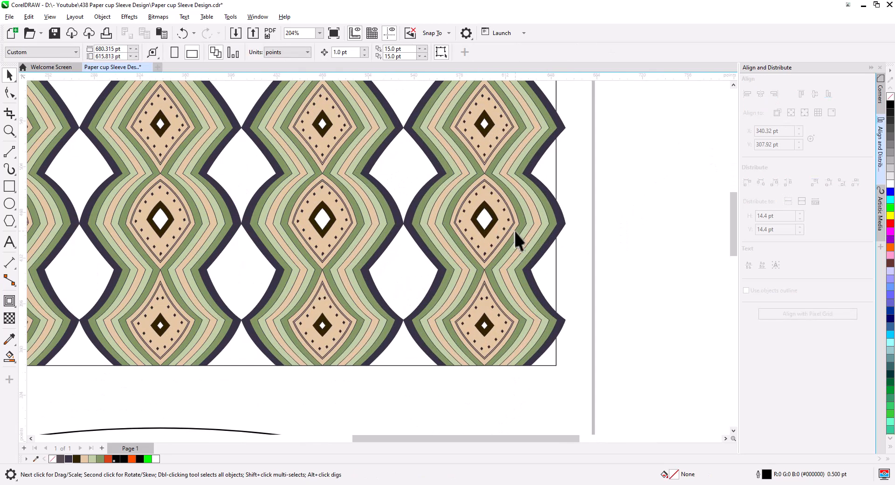
scroll(518, 229, "up", 1)
left_click(593, 219)
left_click_drag(594, 219, 573, 219)
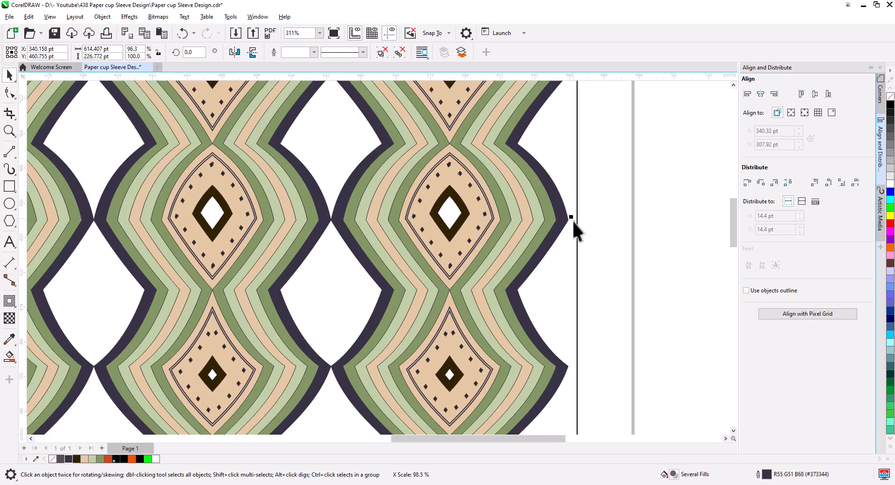
left_click(593, 242)
Smart-fill the empty areas at the left and right ends of the rectangle with orange (#FF4C00)
scroll(531, 238, "down", 3)
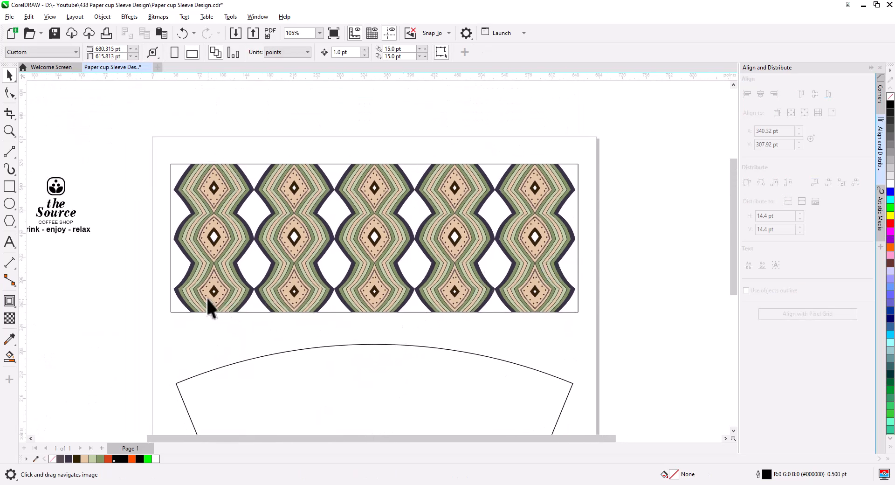
scroll(355, 313, "up", 1)
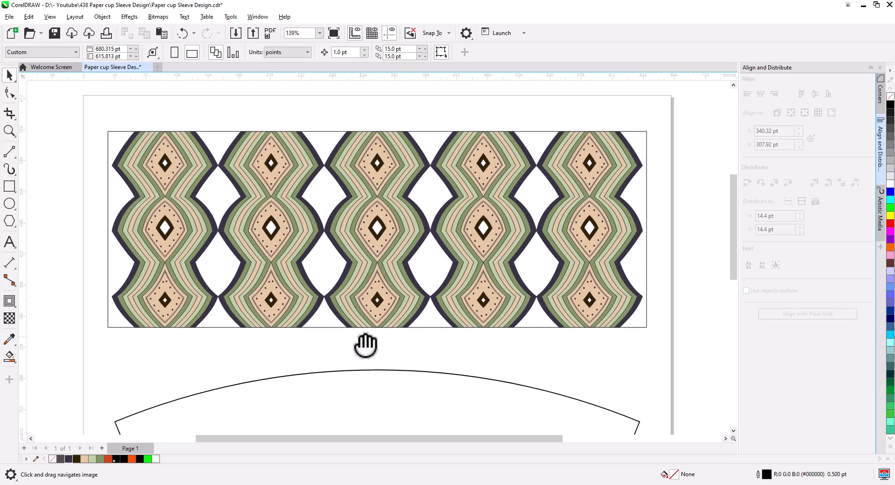
left_click_drag(366, 346, 365, 346)
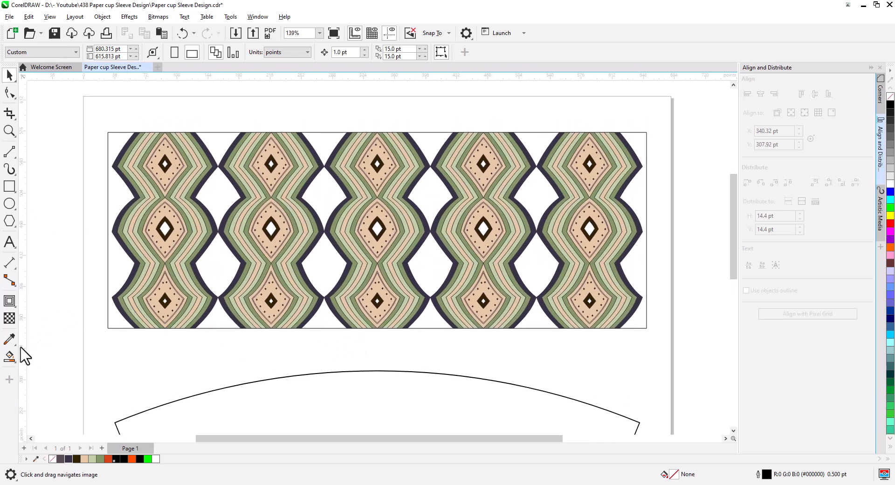
left_click(9, 356)
left_click(121, 323)
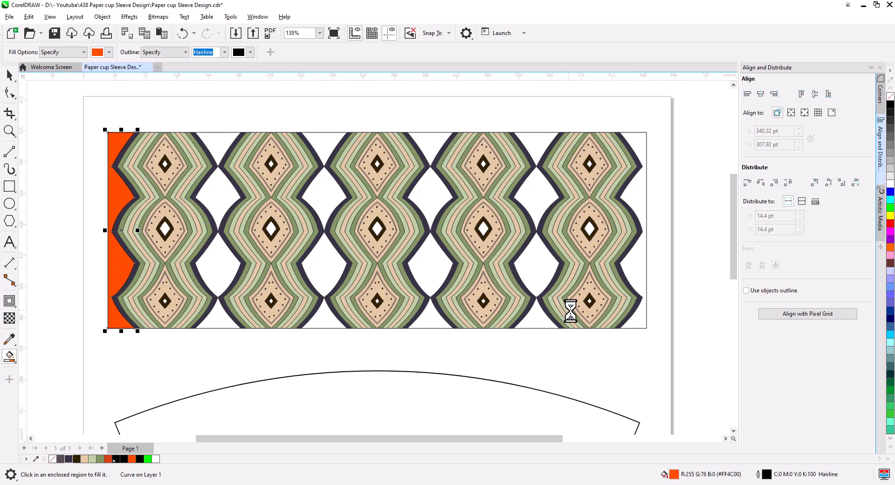
left_click(633, 321)
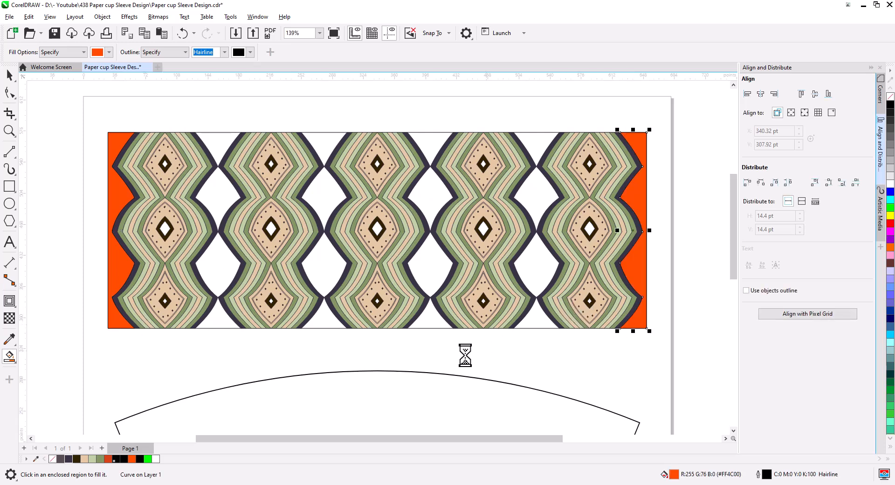
Smart-fill all gaps between the fourth and fifth columns and between the first and second columns with orange (#FF4C00)
left_click(532, 320)
left_click(540, 279)
left_click(537, 209)
left_click(540, 151)
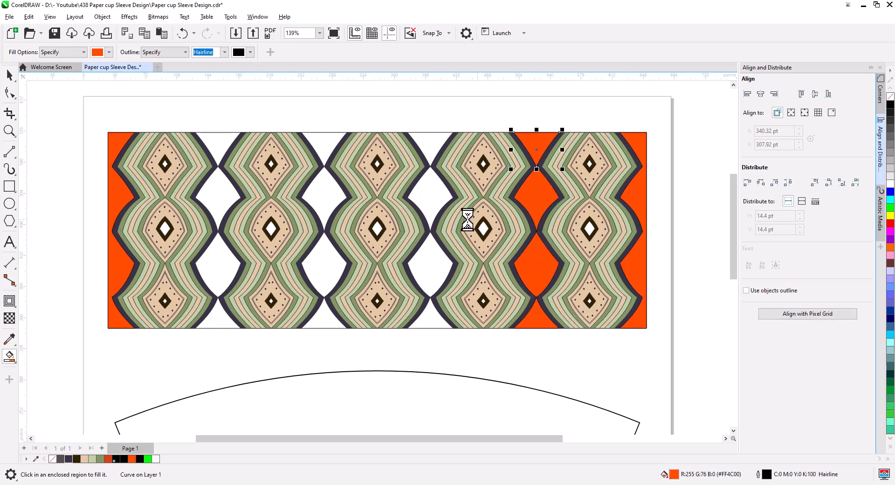
left_click(216, 318)
left_click(219, 265)
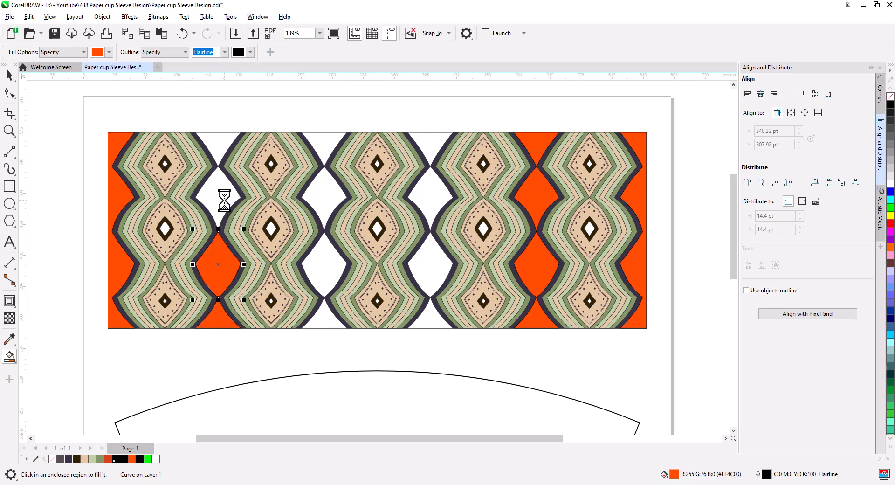
left_click(224, 200)
left_click(219, 150)
Smart-fill all gaps on both sides of the middle column with orange (#FF4C00)
left_click(324, 141)
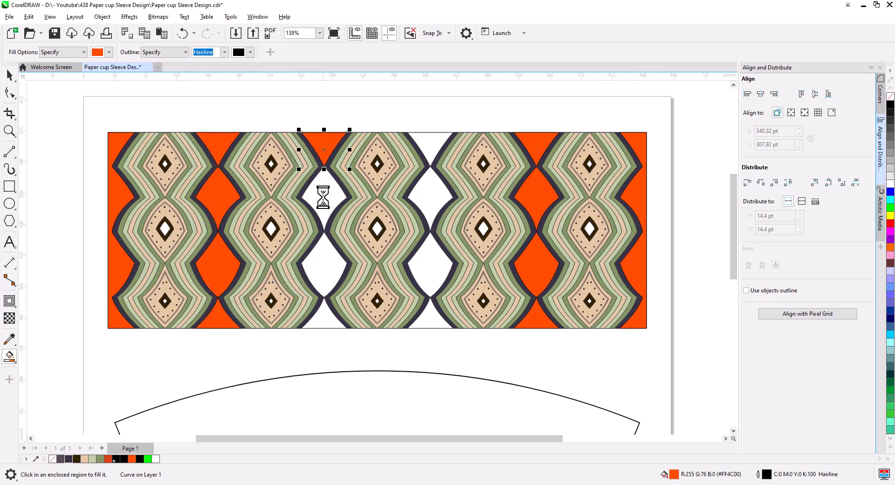
left_click(323, 196)
left_click(322, 256)
left_click(325, 316)
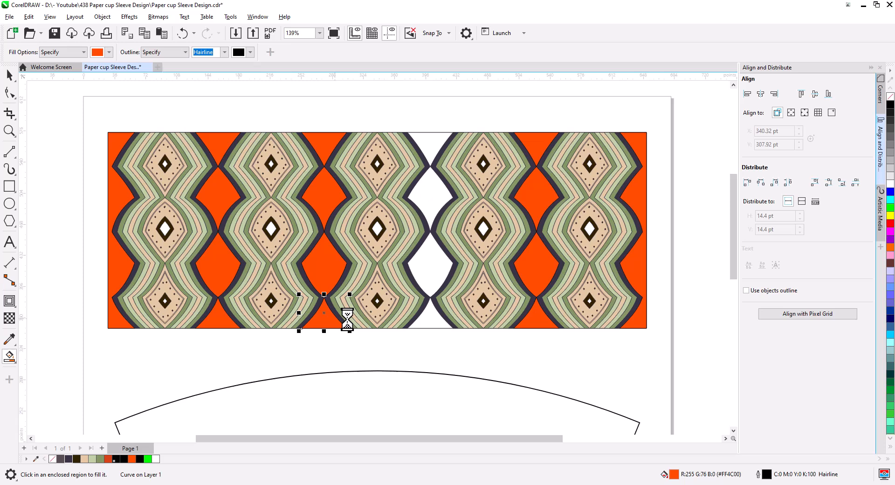
left_click(429, 317)
left_click(428, 270)
left_click(429, 200)
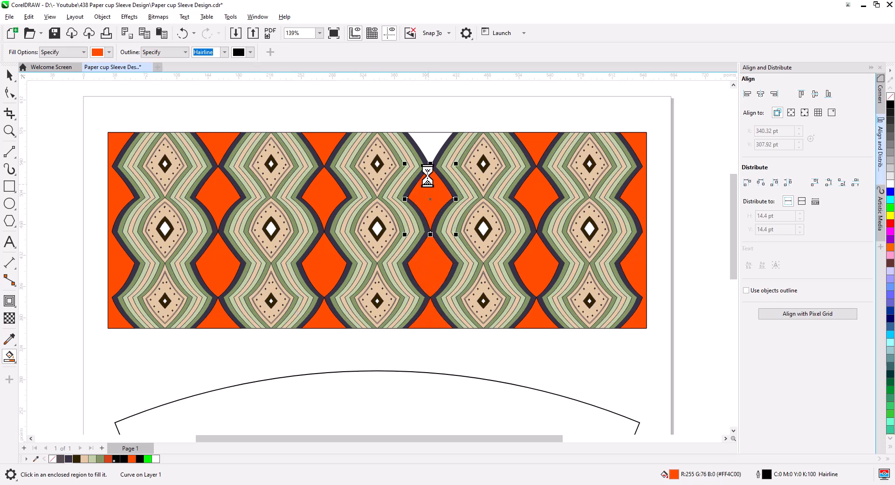
left_click(428, 149)
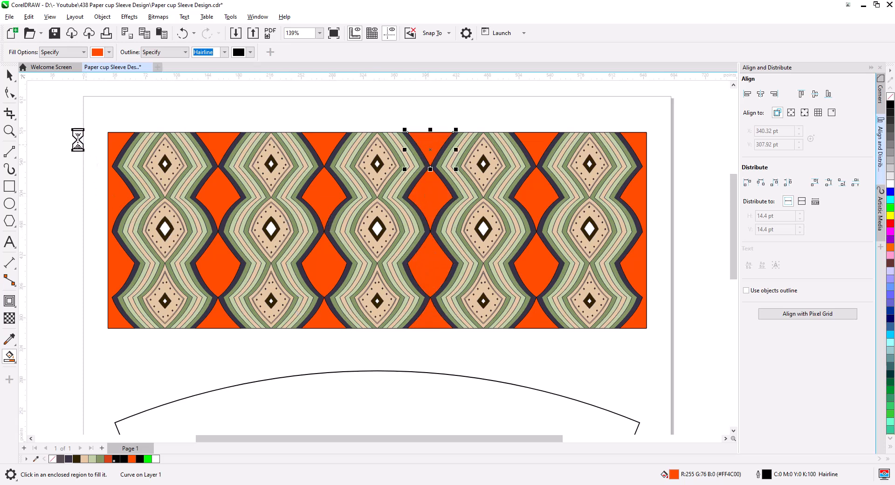
key("space")
Ungroup the five patterned columns into individual objects
scroll(358, 250, "up", 1)
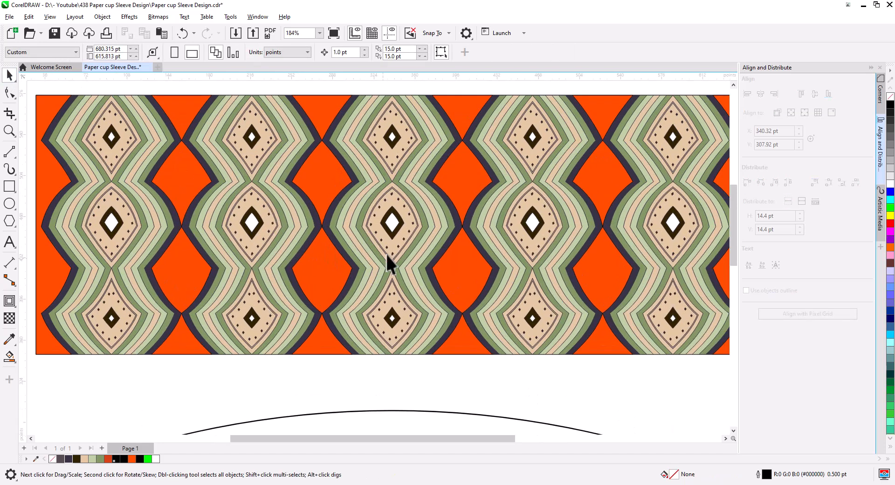
left_click(326, 110)
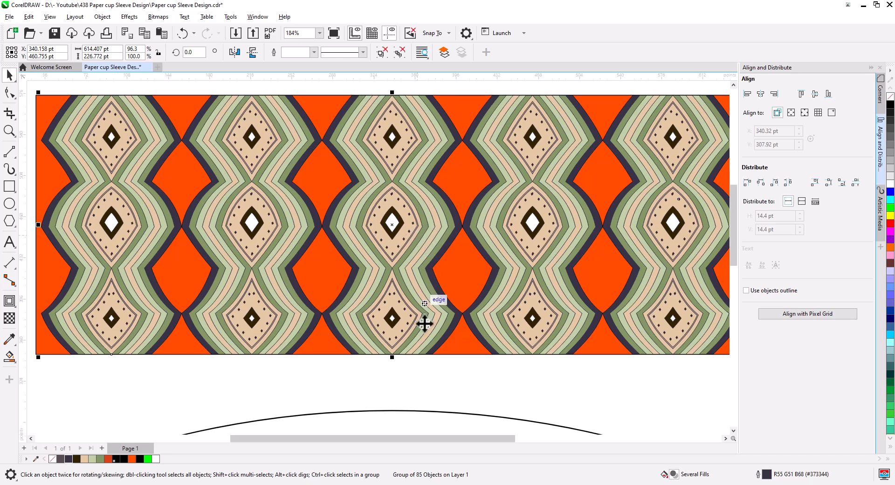
left_click(451, 368)
left_click(419, 319)
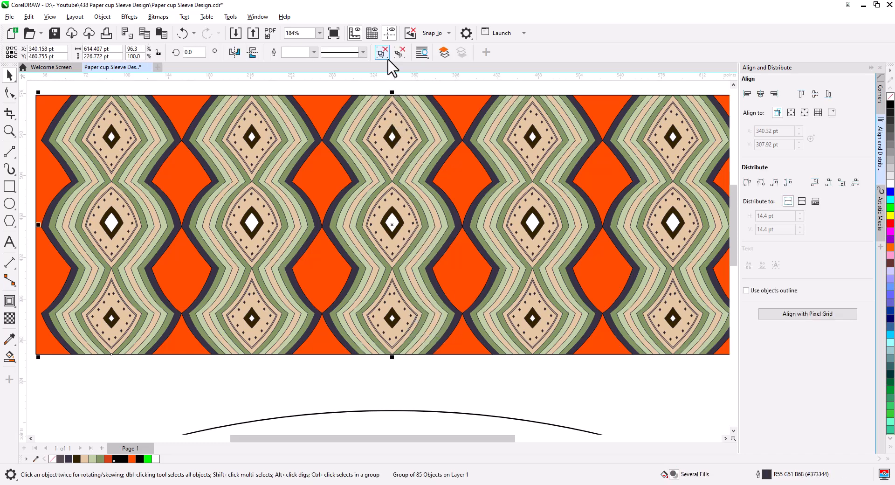
left_click(432, 330, "ctrl")
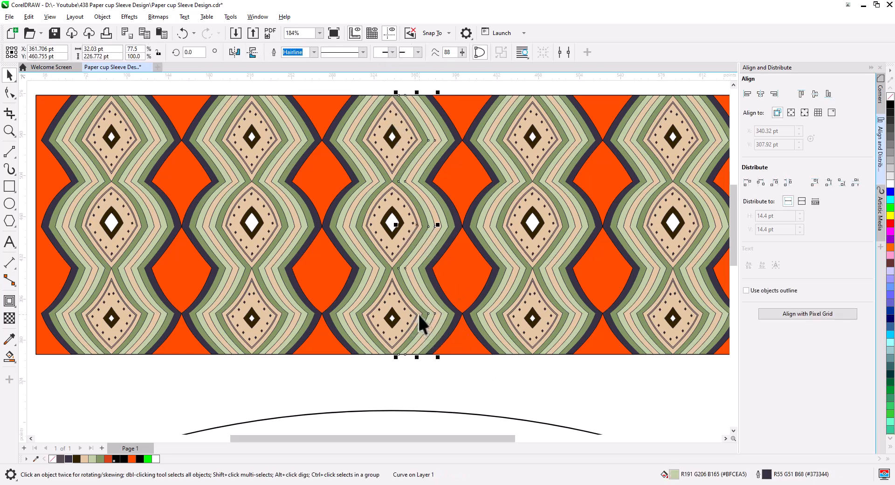
left_click(445, 365)
Recolor the orange areas at the left and right ends of the rectangle with dark grey-purple (#574C52)
scroll(446, 367, "down", 2)
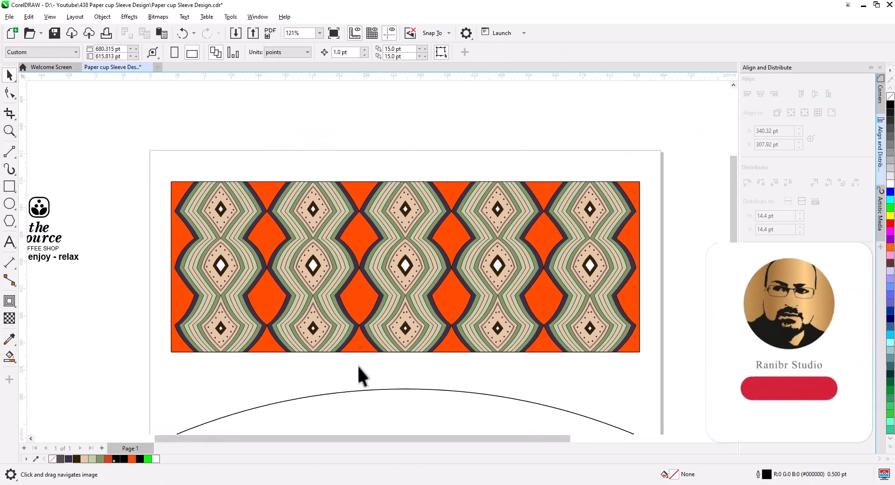
left_click(182, 350)
left_click(61, 458)
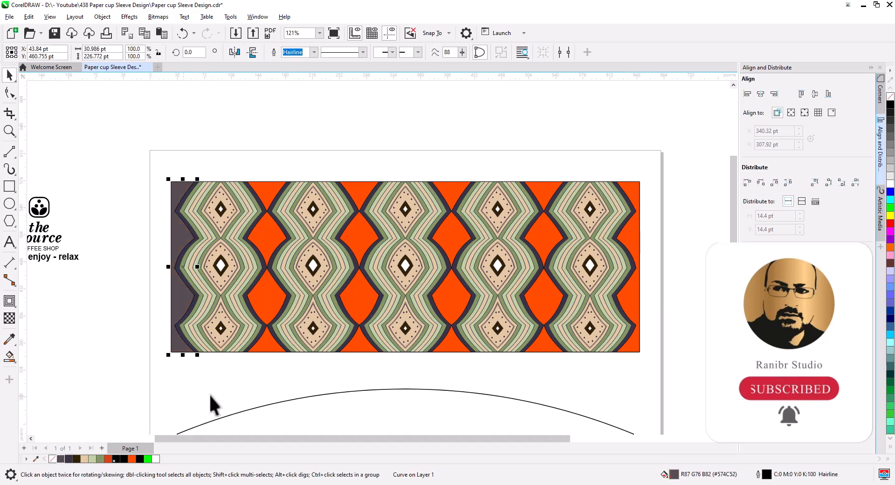
left_click(627, 348)
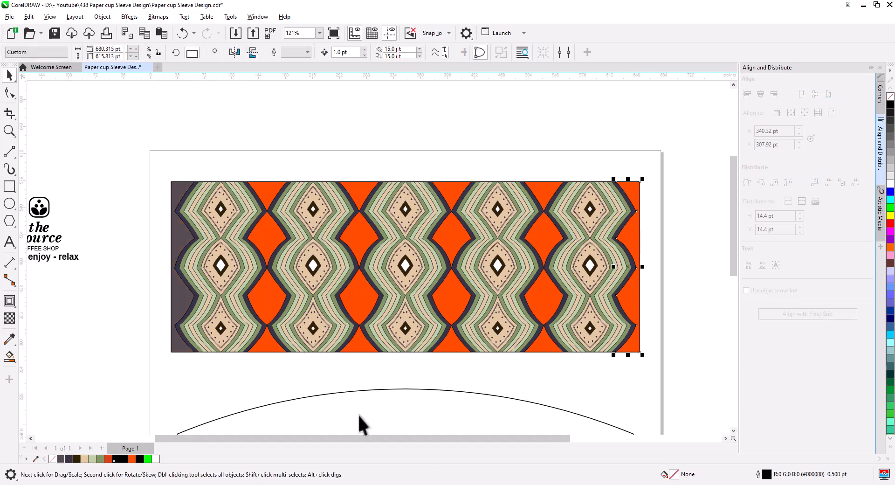
left_click(59, 459)
Weld all orange gap shapes between the columns with both end areas into one shape filled with #574C52
left_click(271, 343)
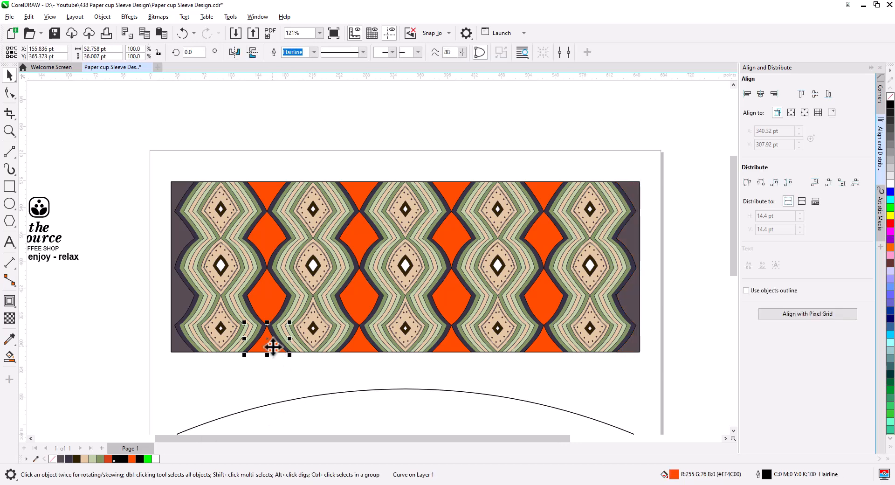
left_click(268, 301, "shift")
left_click(267, 247, "shift")
left_click(267, 195, "shift")
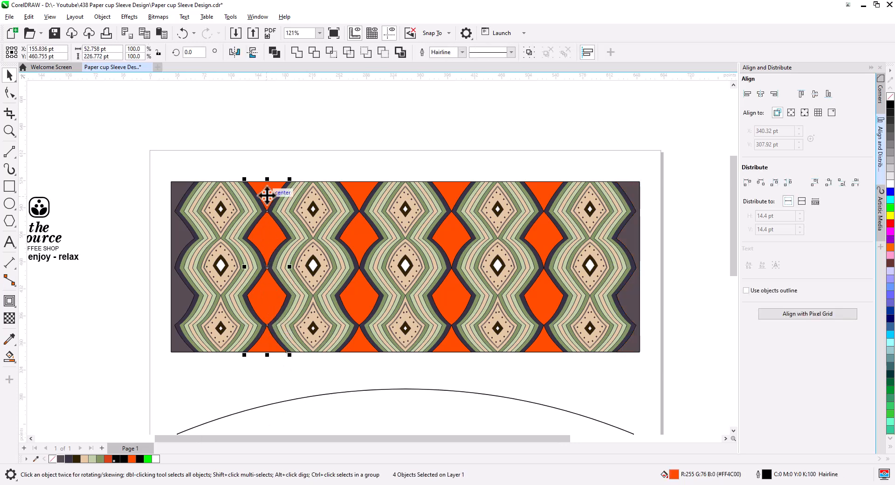
left_click(360, 340, "shift")
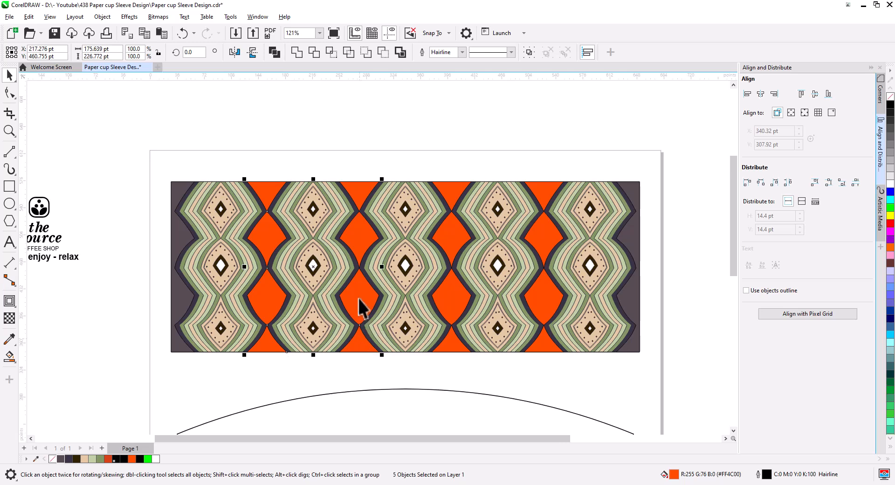
left_click(360, 302, "shift")
left_click(362, 238, "shift")
left_click(359, 200, "shift")
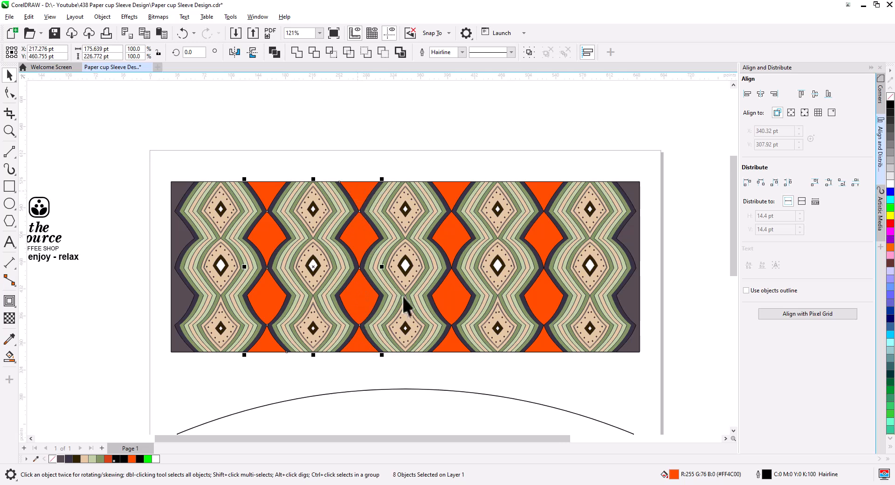
left_click(452, 349, "shift")
left_click(454, 307, "shift")
left_click(455, 243, "shift")
left_click(456, 201, "shift")
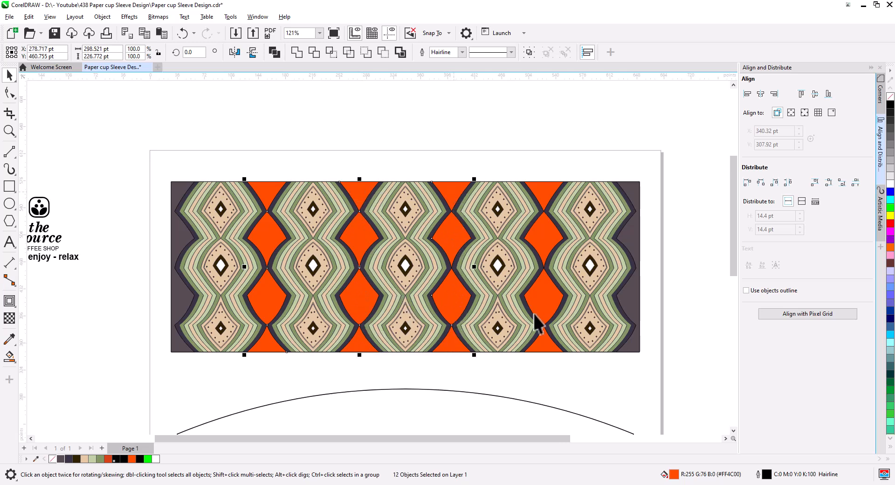
left_click(541, 340, "shift")
left_click(544, 294, "shift")
left_click(543, 236, "shift")
left_click(544, 196, "shift")
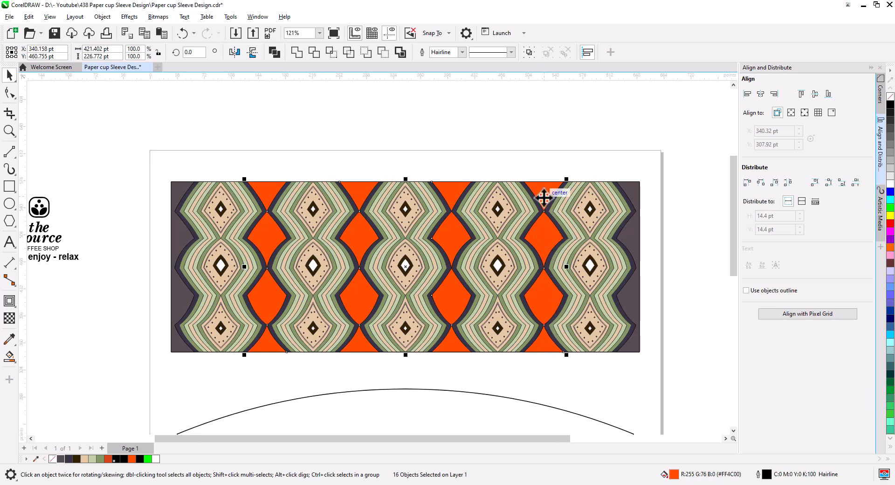
left_click(623, 247, "shift")
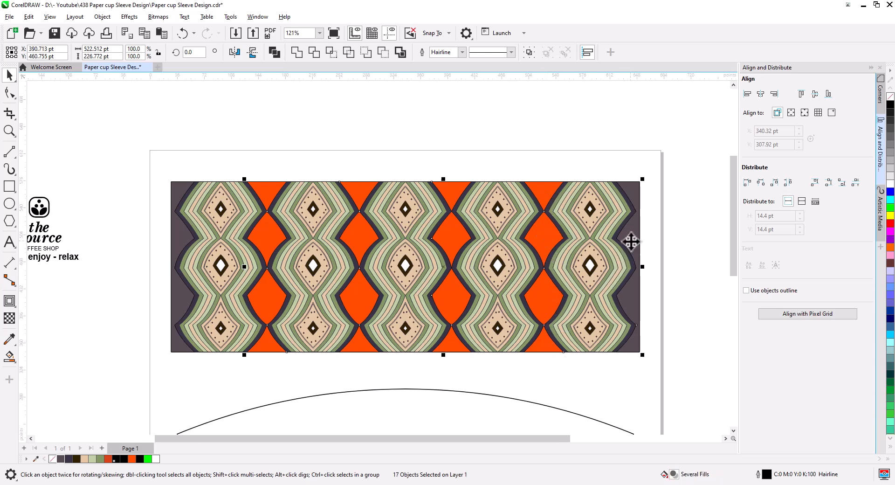
left_click(180, 243, "shift")
left_click(298, 57)
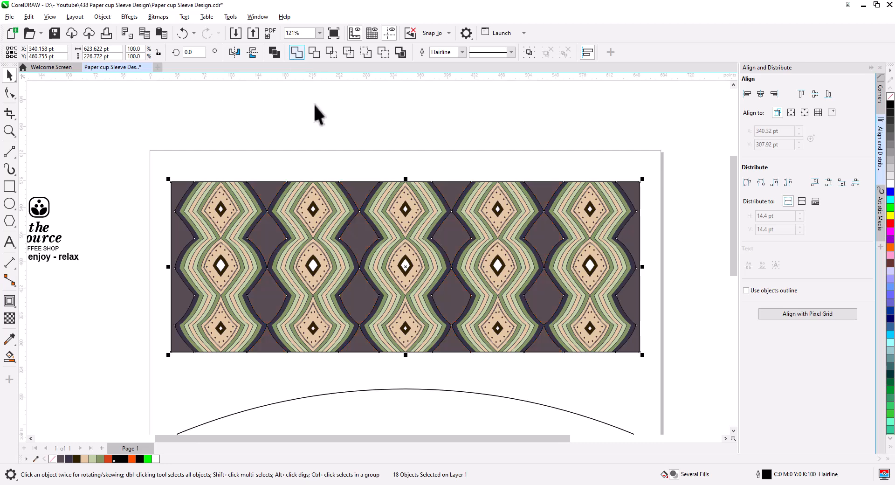
left_click(372, 141)
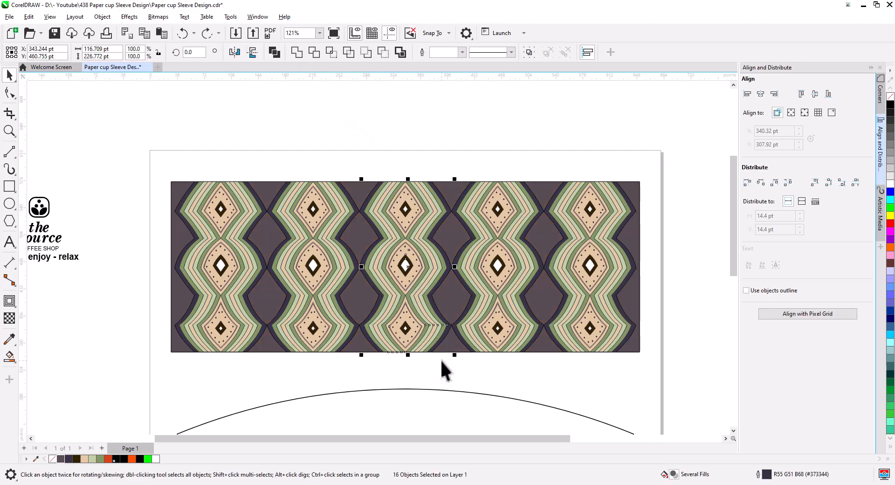
Try to delete the selected pieces of the middle column
scroll(437, 360, "up", 4)
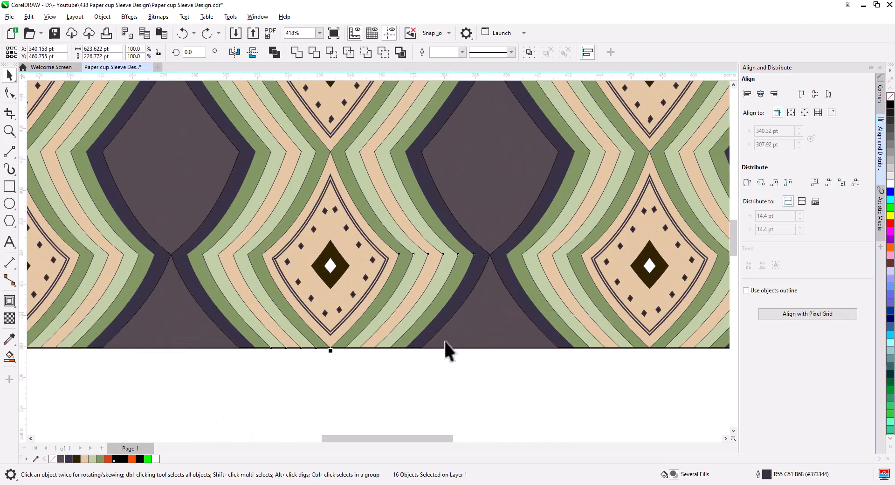
scroll(444, 339, "down", 3)
key("Delete")
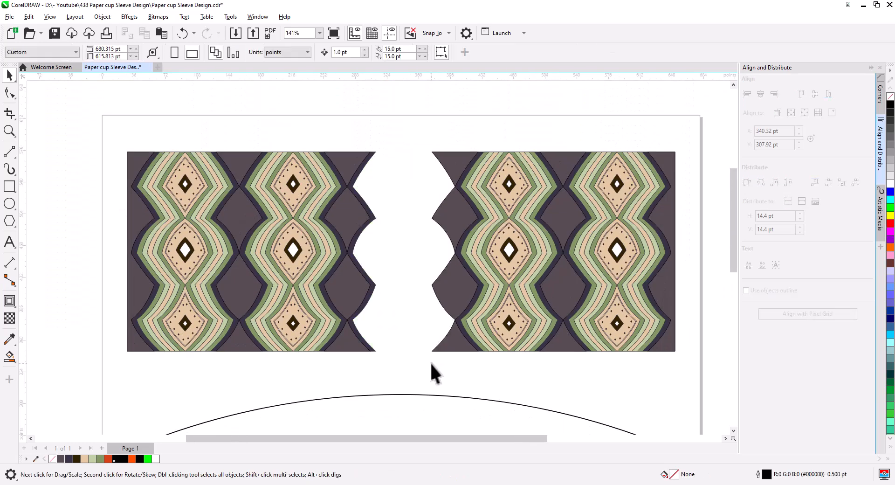
key("ctrl+z")
scroll(438, 361, "up", 2)
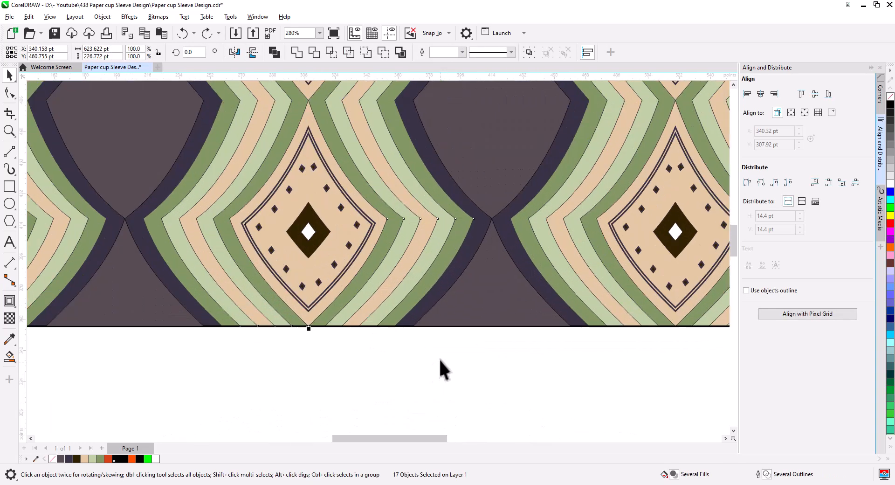
left_click(475, 236, "shift")
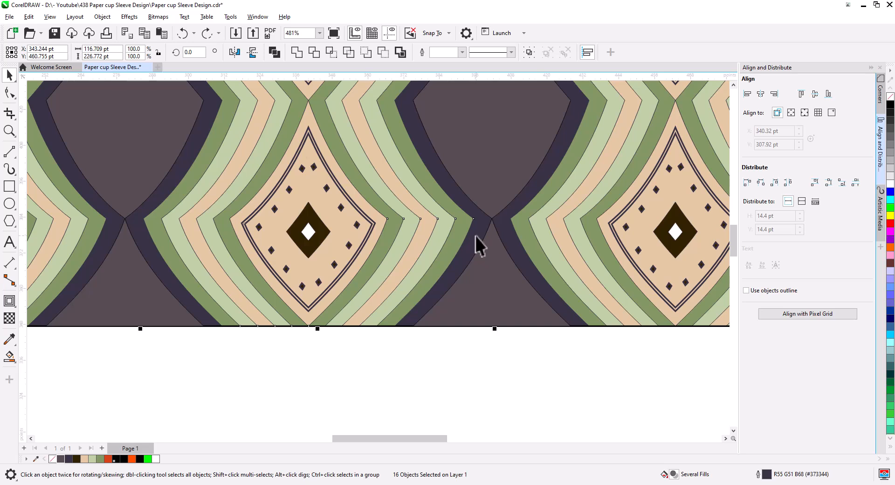
left_click_drag(448, 233, 407, 305)
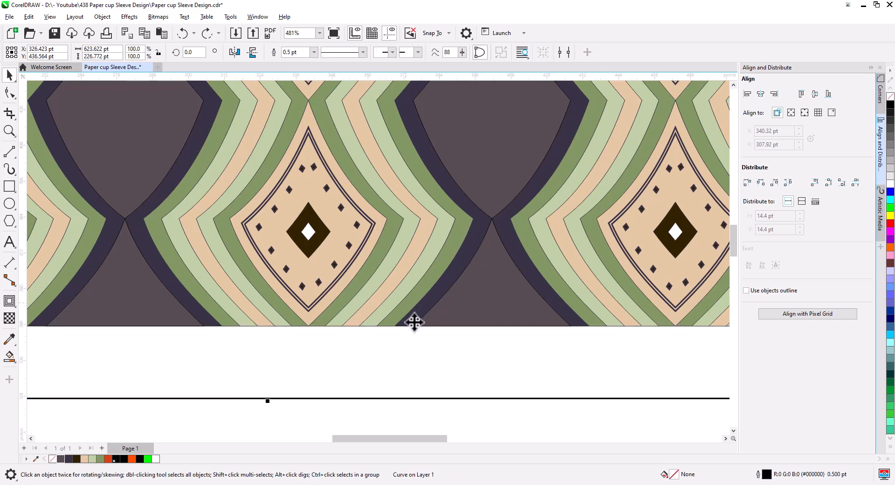
key("ctrl+z")
Delete the middle column's patterned pieces between its outermost dark strips, keeping the rectangle outline
left_click(449, 364)
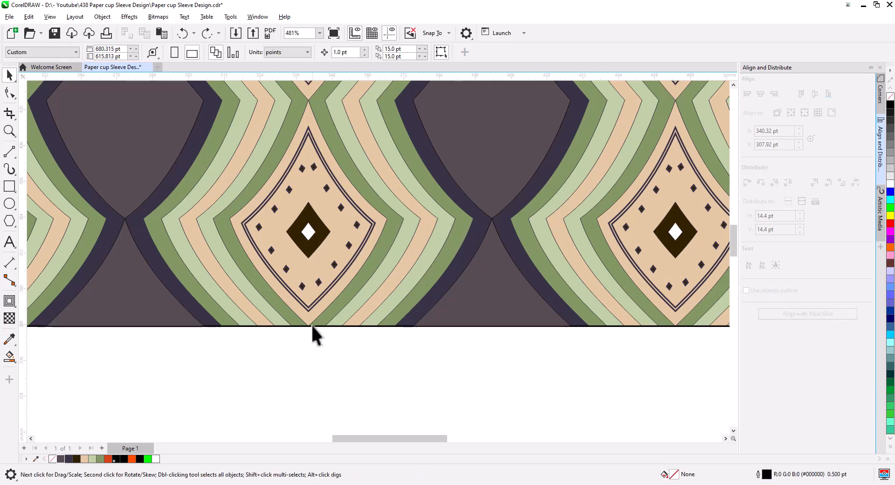
left_click(311, 325)
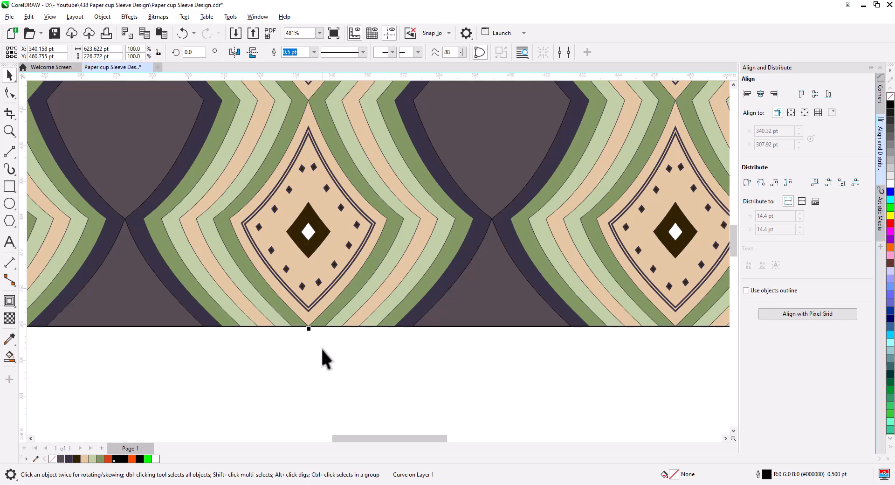
left_click(321, 348)
scroll(318, 351, "down", 2)
scroll(318, 358, "down", 2)
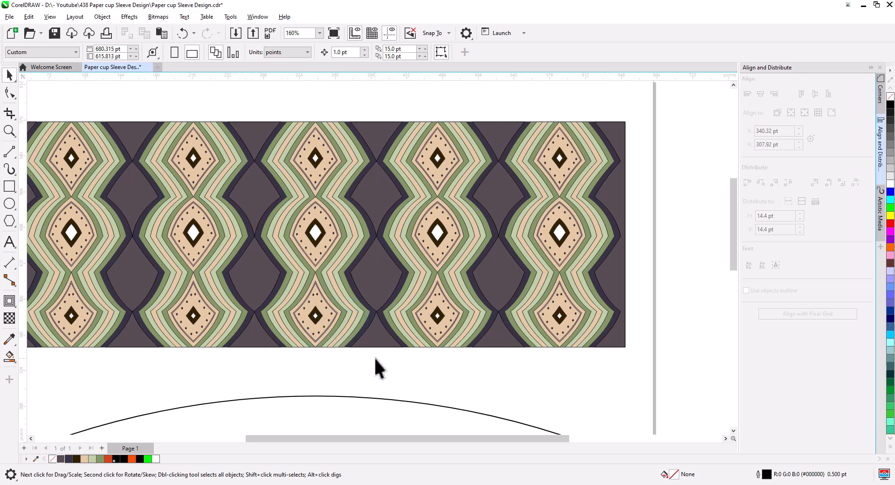
left_click_drag(376, 358, 257, 102)
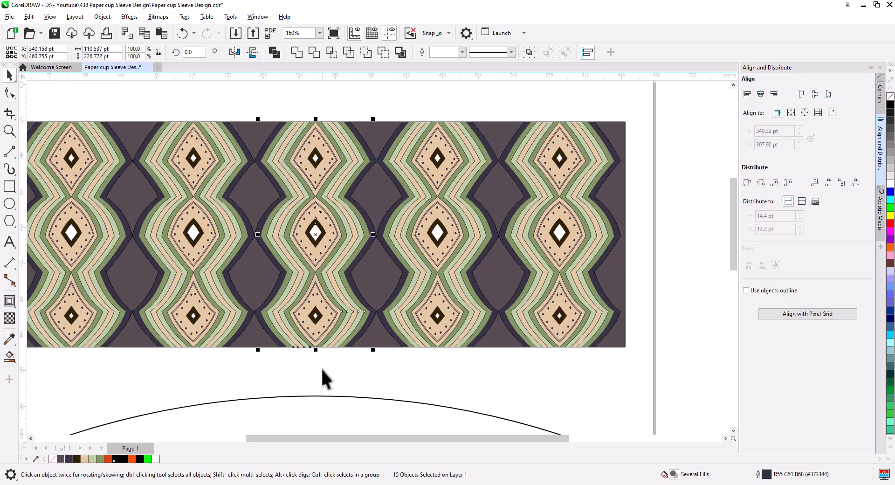
key("Delete")
Smart-fill the emptied middle column with orange (#FF4C00)
left_click_drag(359, 371, 424, 384)
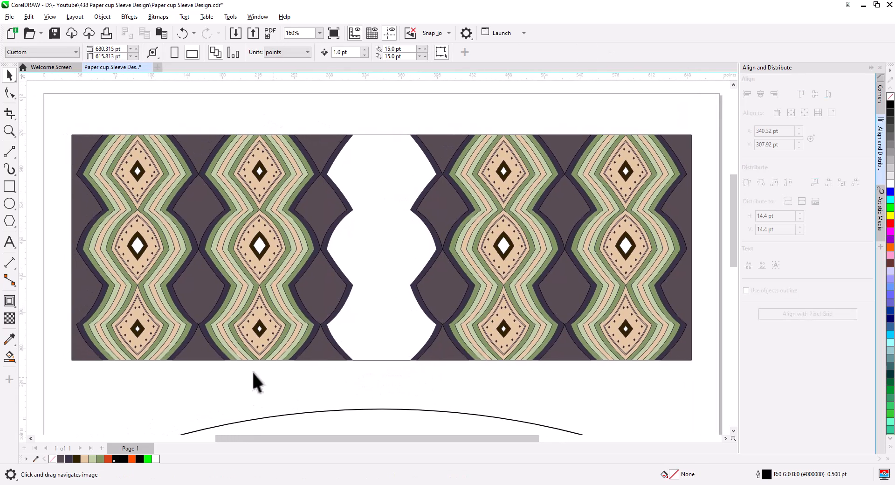
left_click(10, 355)
left_click(374, 259)
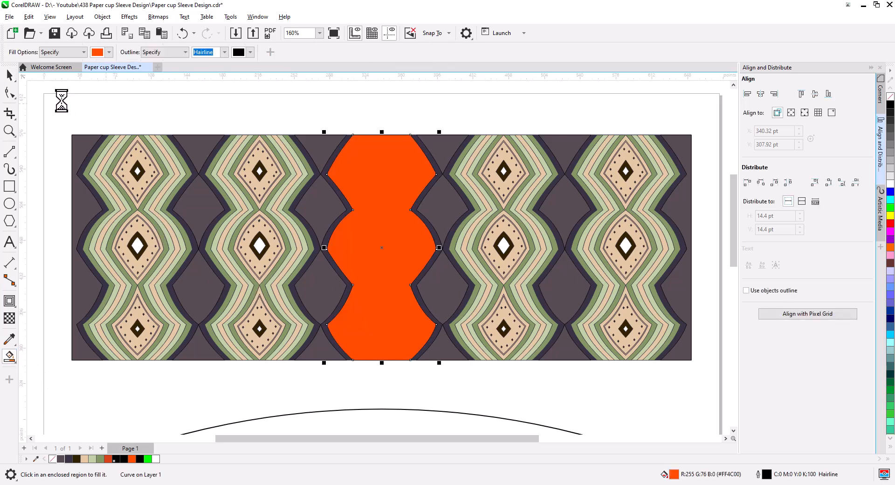
key("space")
key("Escape")
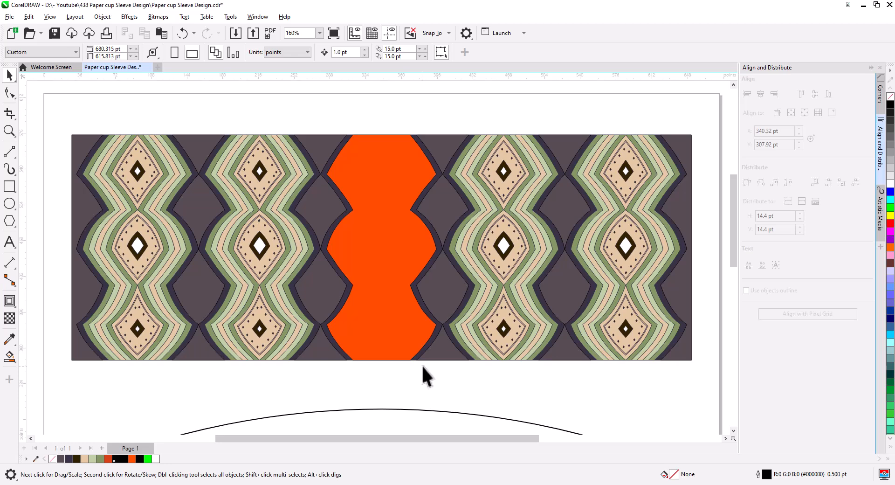
Fill the first column's thin diamond frames with dark brown (#322201) and remove their outline
scroll(145, 335, "up", 3)
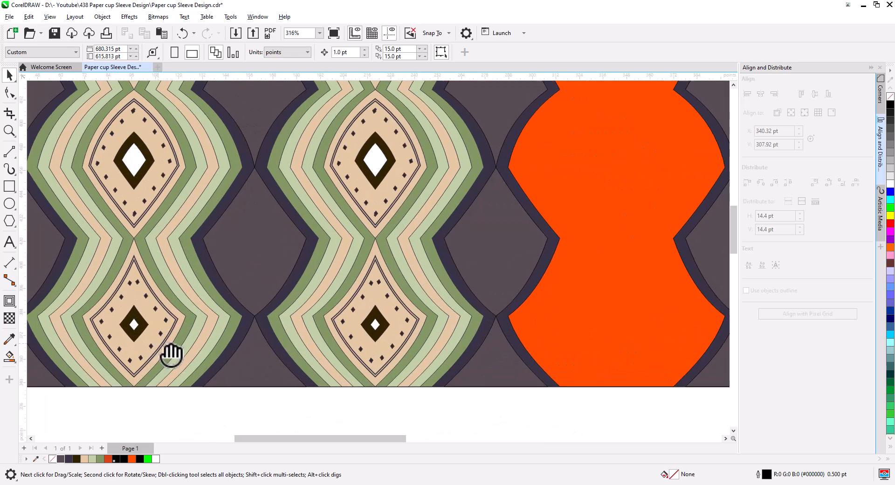
left_click_drag(171, 338, 261, 349)
left_click(265, 329)
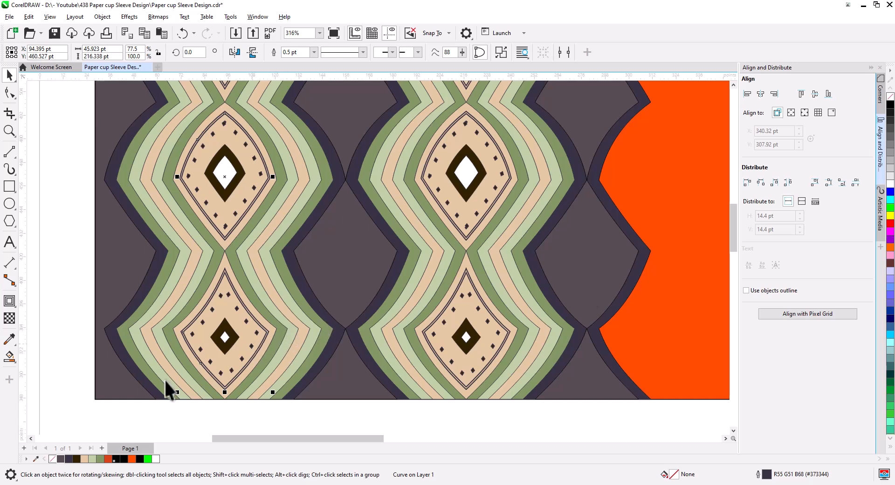
right_click(77, 459)
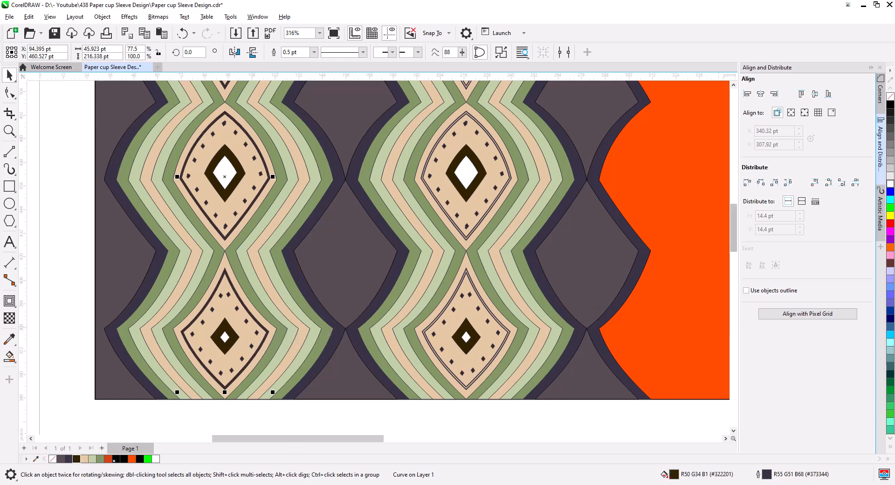
right_click(890, 96)
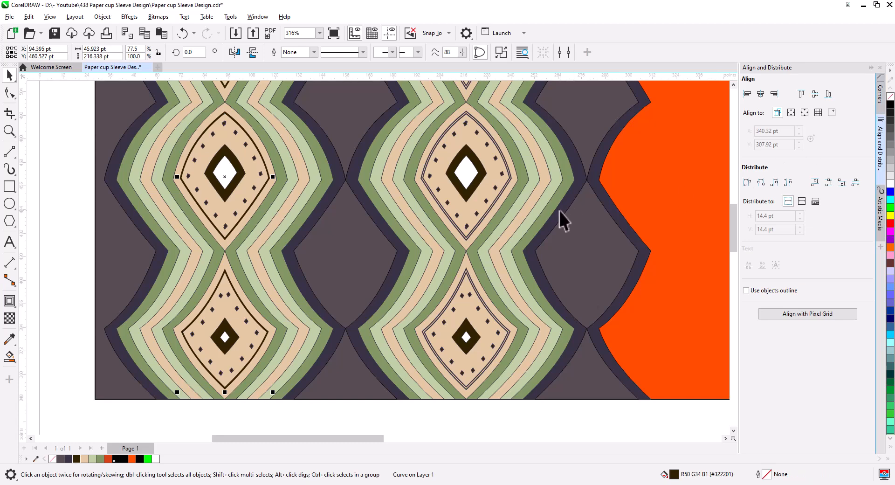
Fill the thin diamond frames of the second, fourth and fifth columns with dark brown (#322201) and remove their outlines
left_click(485, 211)
left_click_drag(607, 292, 250, 285)
left_click_drag(485, 319, 343, 323)
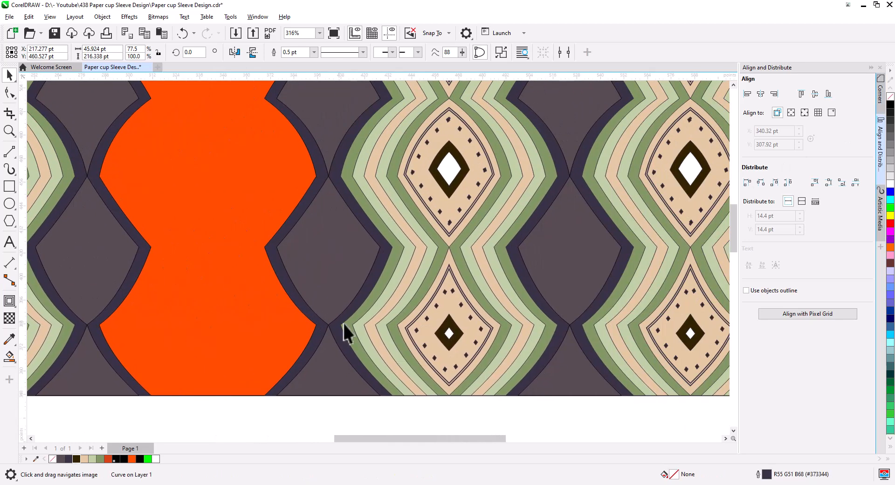
left_click(485, 323, "shift")
left_click_drag(567, 331, 407, 320)
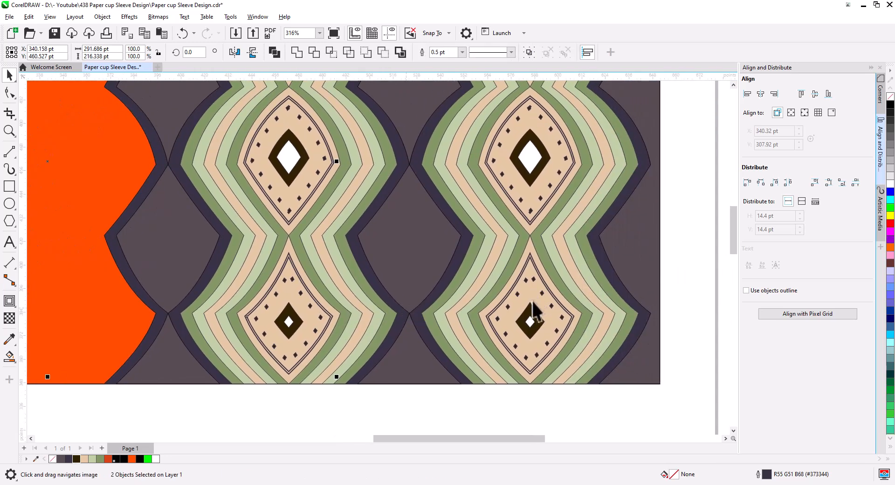
left_click(570, 314, "shift")
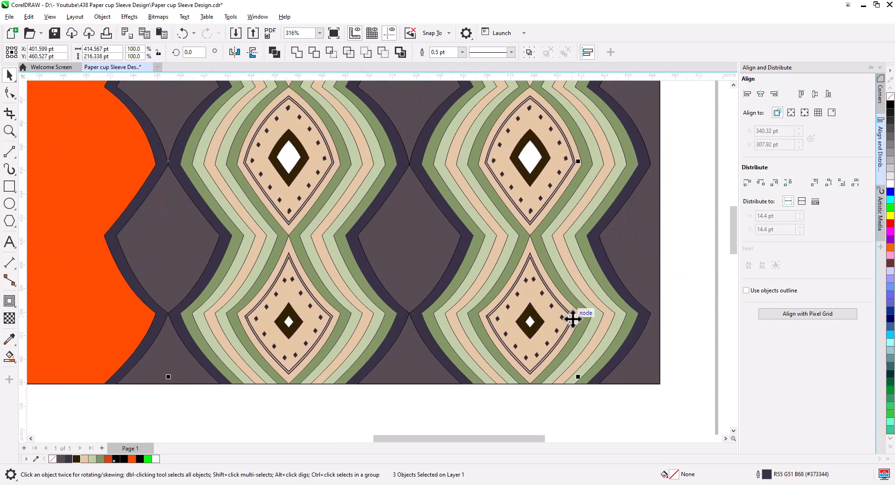
left_click(77, 459)
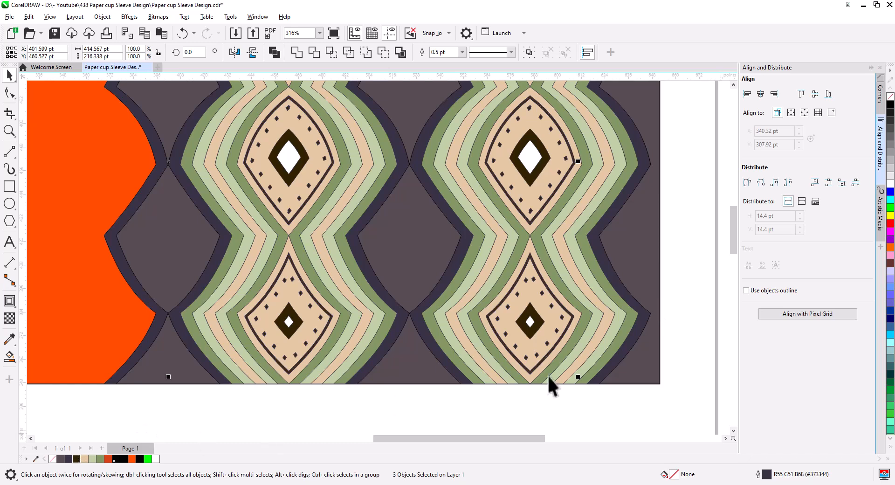
right_click(890, 97)
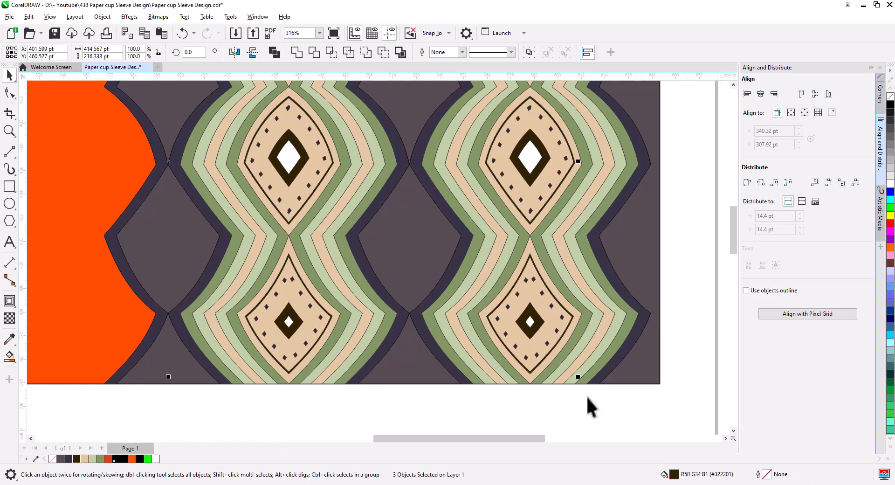
Select the small dots inside the diamonds of all four patterned columns together
left_click(556, 330)
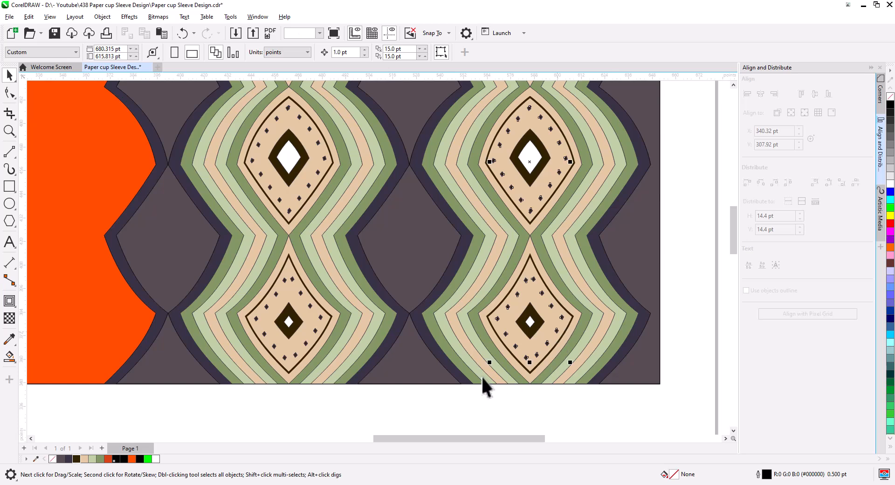
left_click(315, 329, "shift")
left_click_drag(269, 355, 534, 357)
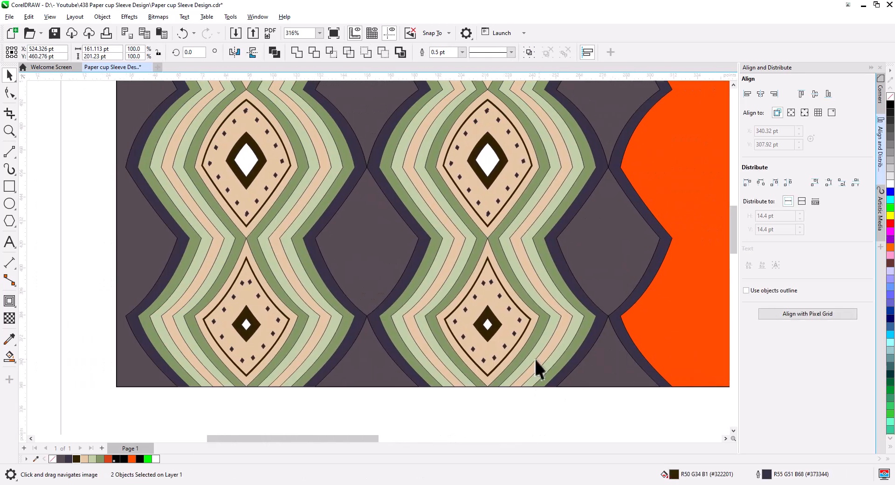
left_click(251, 358, "shift")
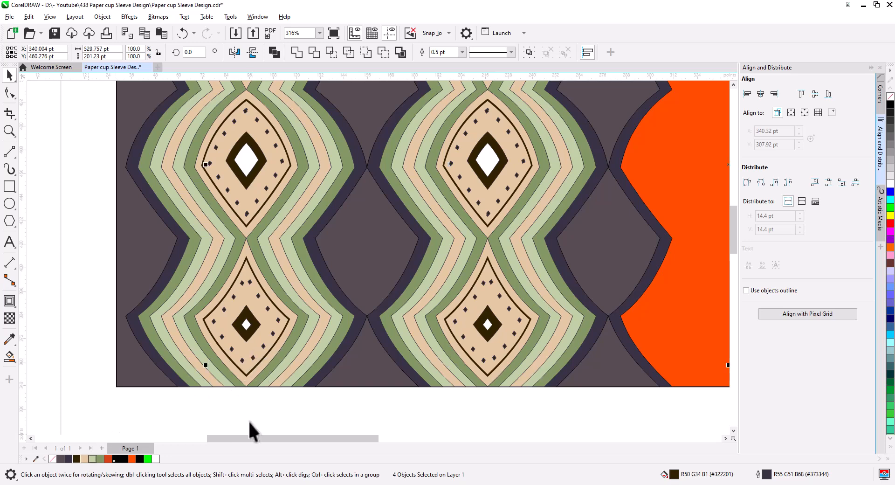
left_click(326, 404)
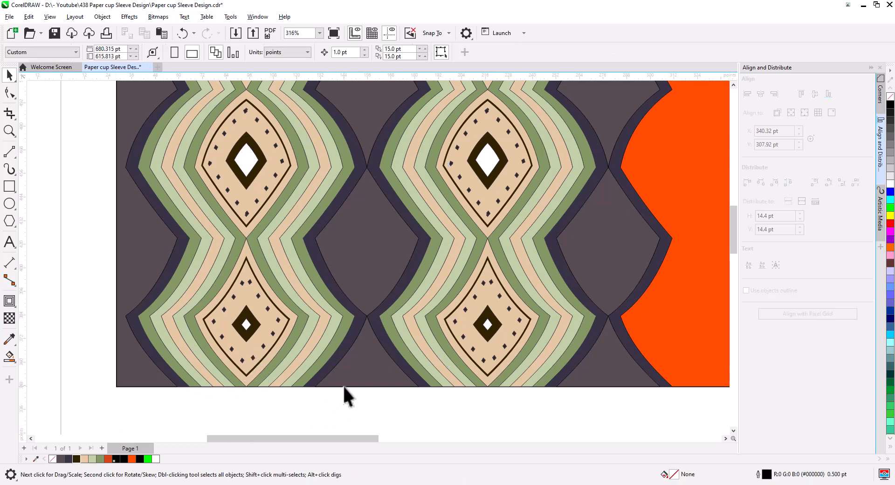
Fill the white diamond centres of the first and second columns with peach (#E4C8A3), replacing it with orange (#FF4C00)
left_click(247, 326)
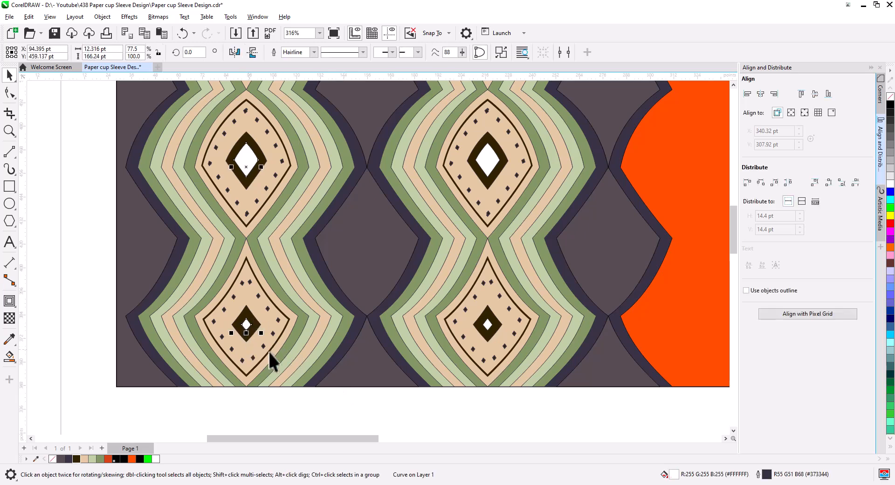
left_click(487, 326, "shift")
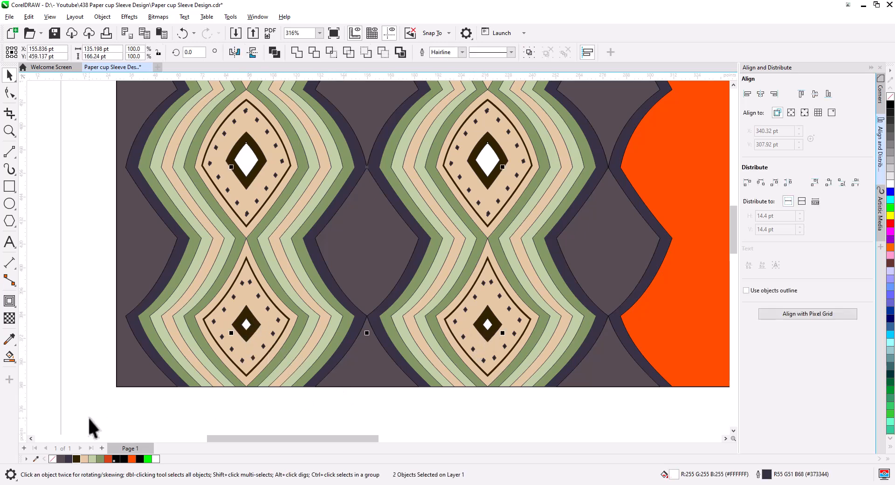
left_click(84, 459)
left_click_drag(566, 403, 290, 405)
left_click_drag(466, 386, 259, 404)
left_click_drag(310, 379, 589, 390)
left_click_drag(346, 392, 593, 393)
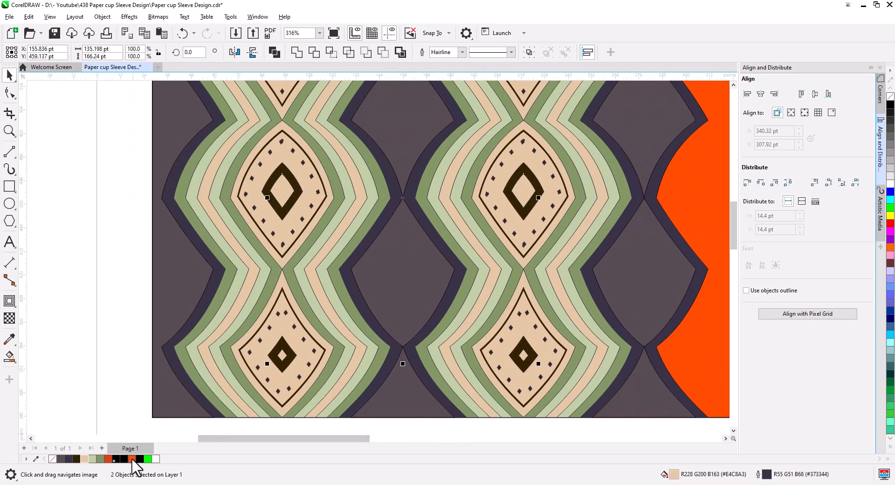
left_click(133, 459)
Fill the white diamond centres of the fourth and fifth columns with orange (#FF4C00)
left_click_drag(541, 373, 194, 398)
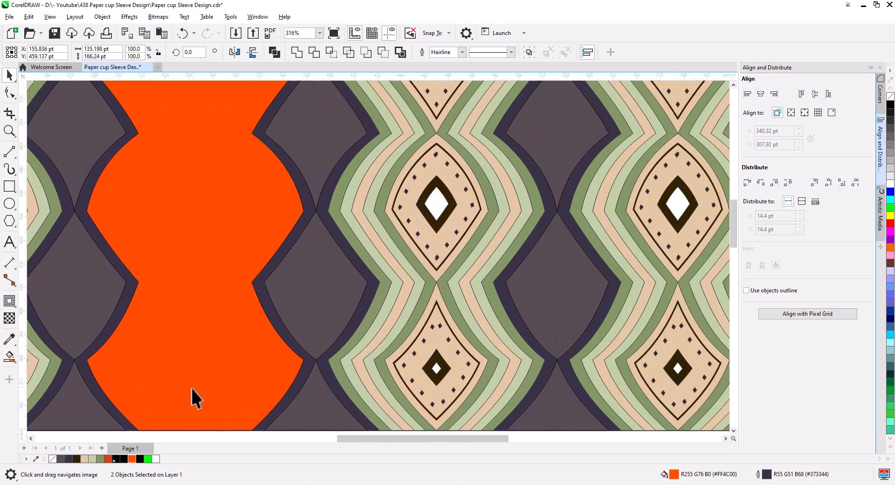
left_click(436, 371)
left_click_drag(547, 381, 309, 380)
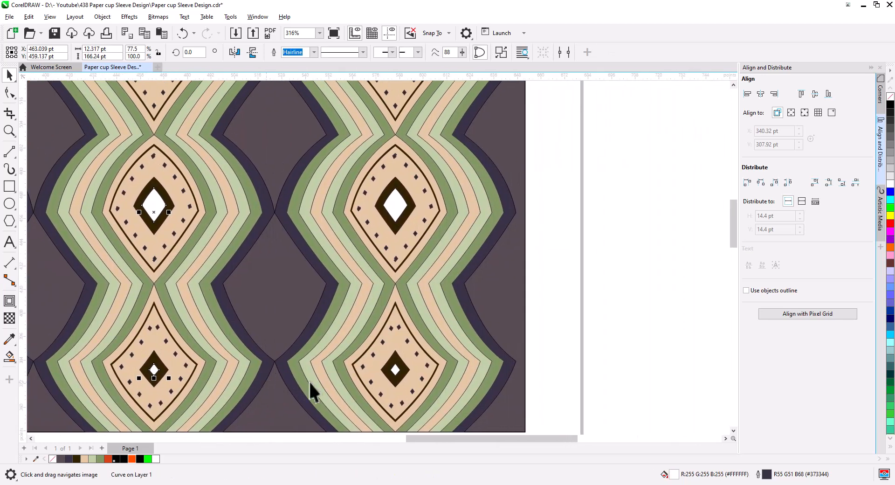
left_click(395, 373, "shift")
left_click(132, 459)
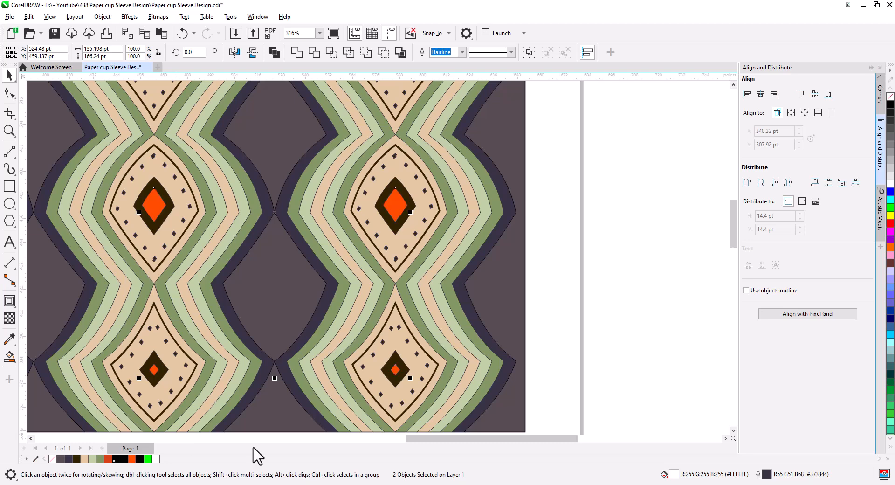
left_click(643, 296)
Place a copy of the coffee shop logo, name and tagline on the orange middle panel
scroll(387, 323, "down", 2)
left_click_drag(356, 319, 517, 327)
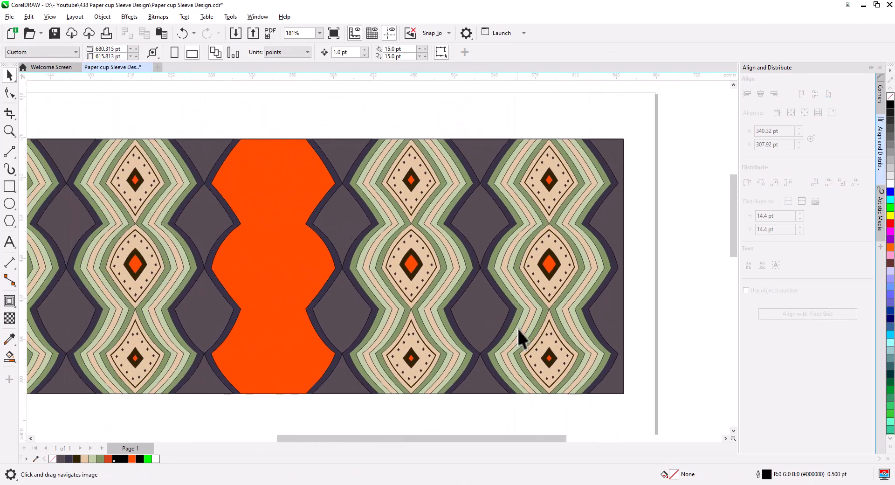
left_click_drag(412, 348, 470, 350)
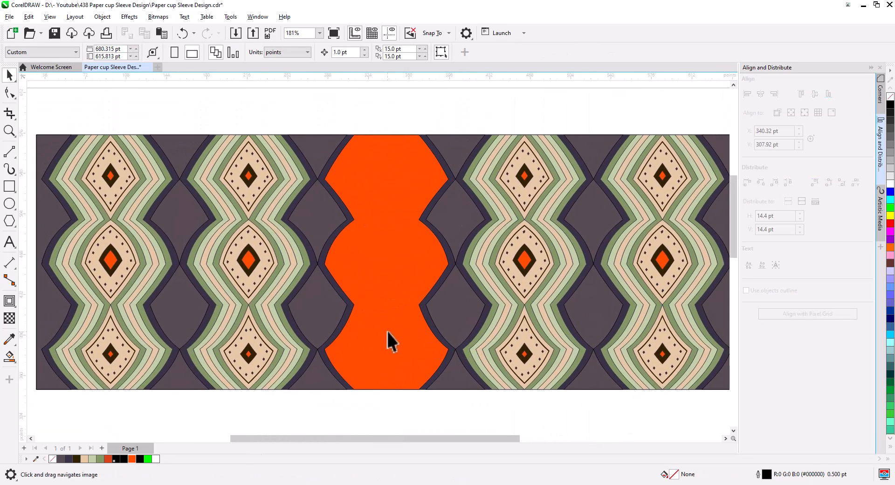
scroll(394, 337, "down", 2)
left_click_drag(378, 338, 415, 349)
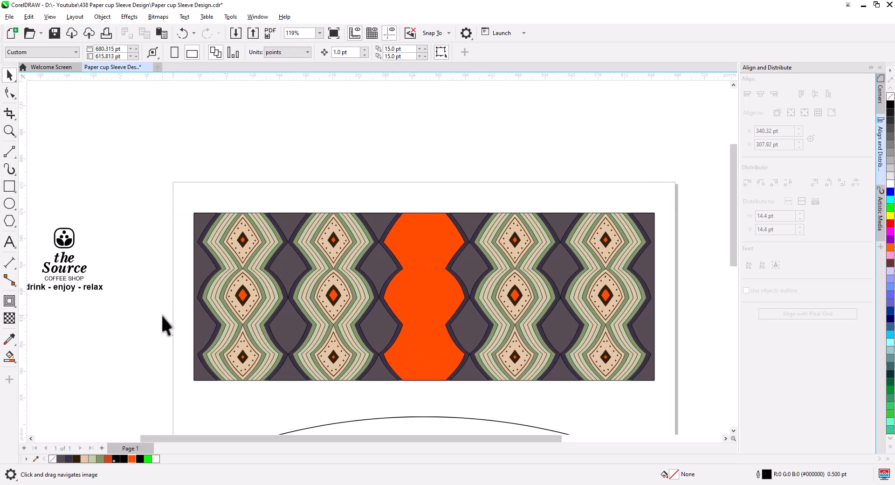
left_click_drag(166, 323, 196, 327)
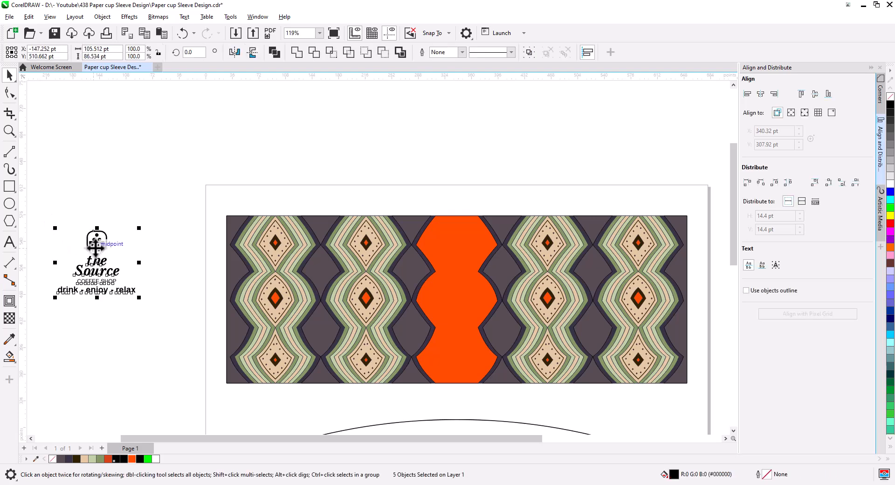
left_click_drag(95, 249, 399, 238)
Enlarge the copied logo icon to about 46 pt wide and move the tagline down towards the orange panel's lower edge
left_click(469, 276)
left_click(464, 198)
scroll(461, 248, "up", 2)
left_click_drag(371, 307, 370, 410)
Move "the Source COFFEE SHOP" text down into the orange panel's middle bulge and enlarge it slightly
left_click(384, 289)
left_click(377, 270, "shift")
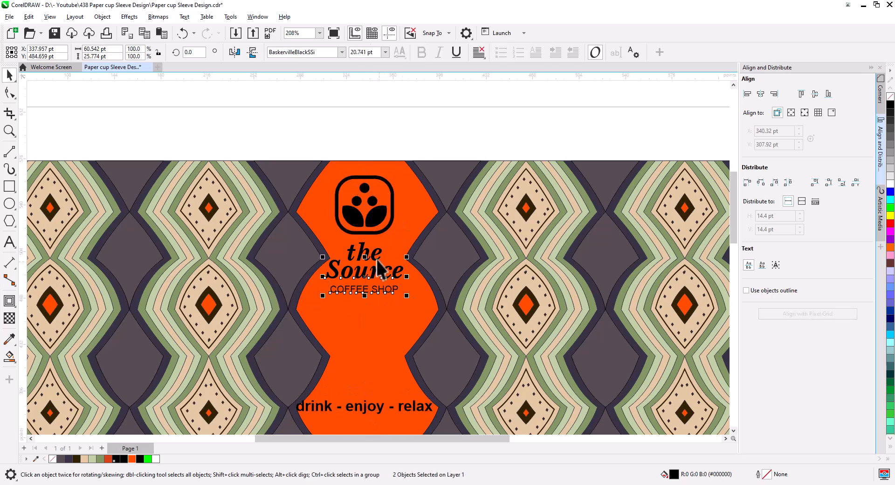
left_click(376, 253, "shift")
left_click_drag(375, 255, 376, 293)
left_click_drag(406, 331, 422, 263)
Centre the shop name text and the logo icon horizontally on the orange panel
left_click(407, 186, "shift")
left_click(760, 94)
left_click(563, 122)
left_click(378, 215)
left_click(411, 196, "shift")
left_click(761, 94)
left_click(563, 106)
Split the tagline into three lines reading "drink", "enjoy" and "relax", without the hyphens
double_click(363, 308)
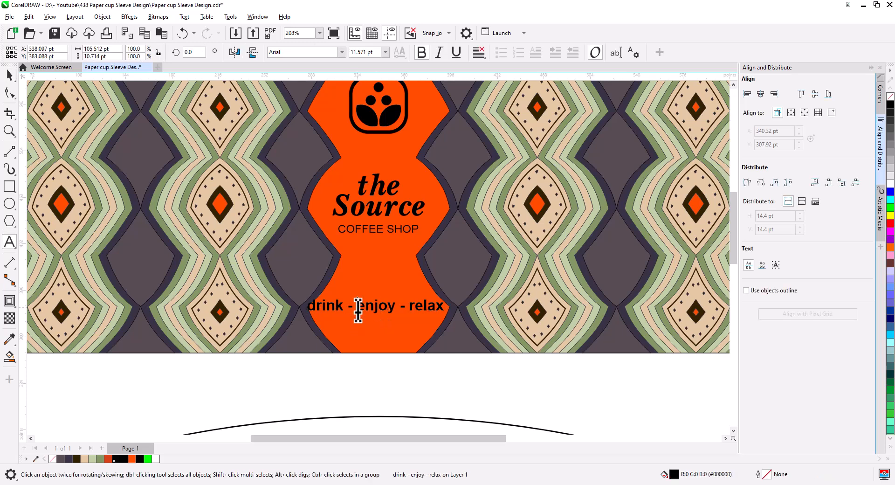
key("Return")
left_click_drag(357, 310, 360, 336)
key("Return")
left_click(10, 75)
Centre-align the three tagline lines and set their font to NevisonCasD
left_click(479, 53)
left_click(492, 96)
left_click(342, 52)
left_click(347, 81)
left_click(10, 93)
key("space")
Break the tagline into separate text objects, one per word, and enlarge them together with wider line spacing
left_click(102, 16)
left_click(170, 299)
key("Escape")
scroll(376, 311, "up", 3)
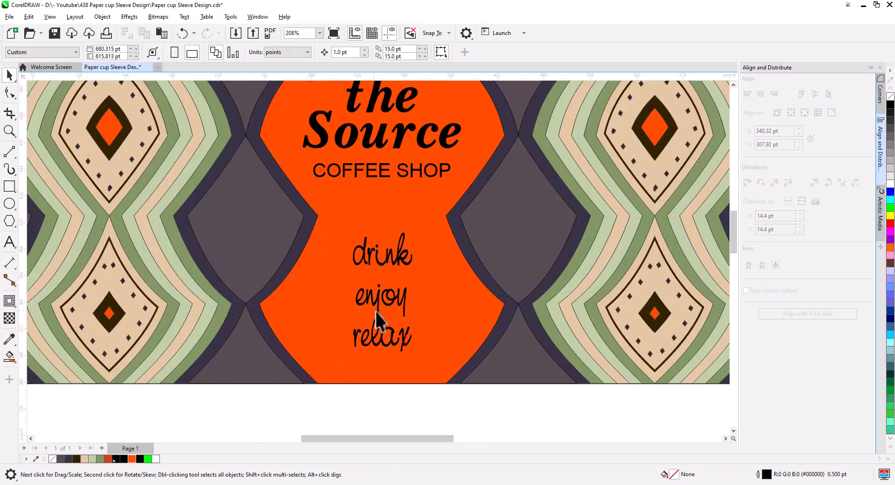
left_click(399, 286)
left_click(394, 339, "shift")
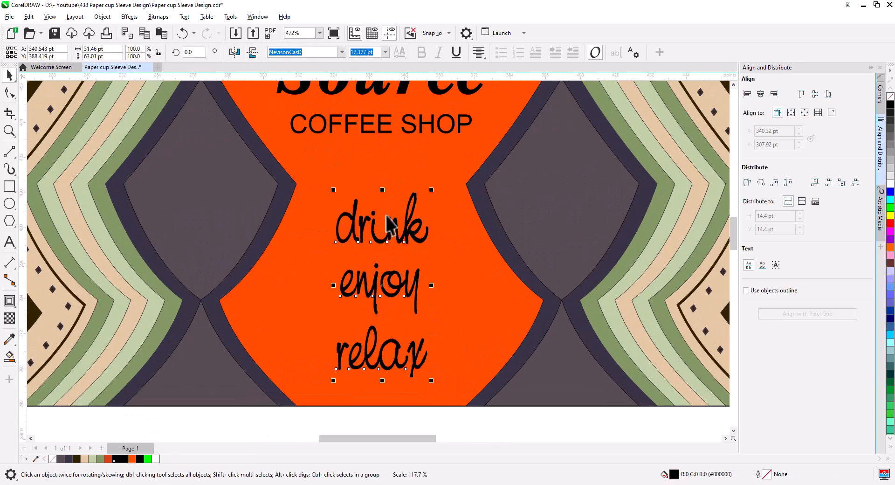
left_click_drag(422, 364, 433, 322)
Centre the three tagline words horizontally on the orange panel
scroll(432, 312, "down", 3)
key("ctrl+g")
left_click(435, 298, "shift")
key("c")
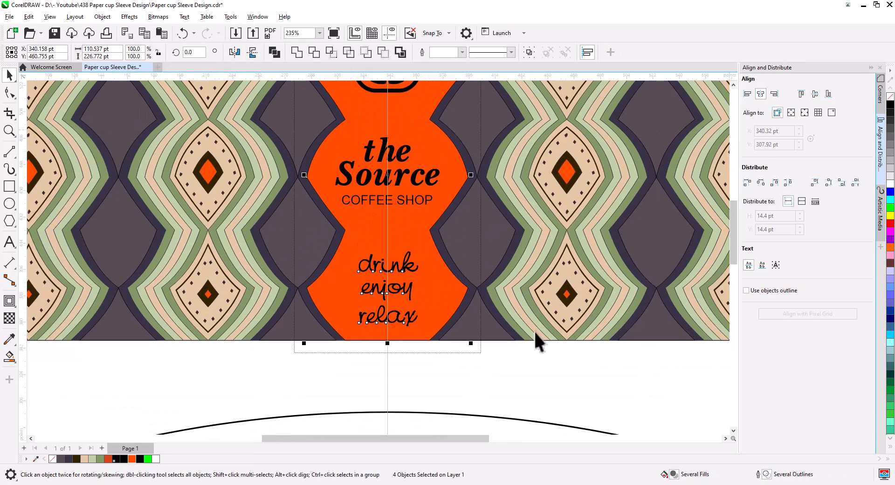
left_click(434, 364)
Fill the tagline words "drink", "enjoy" and "relax" with white
left_click(394, 317)
key("ctrl+u")
left_click(156, 458)
left_click(373, 391)
Fill "the Source COFFEE SHOP" text and the logo icon above it with white
left_click_drag(424, 234, 415, 328)
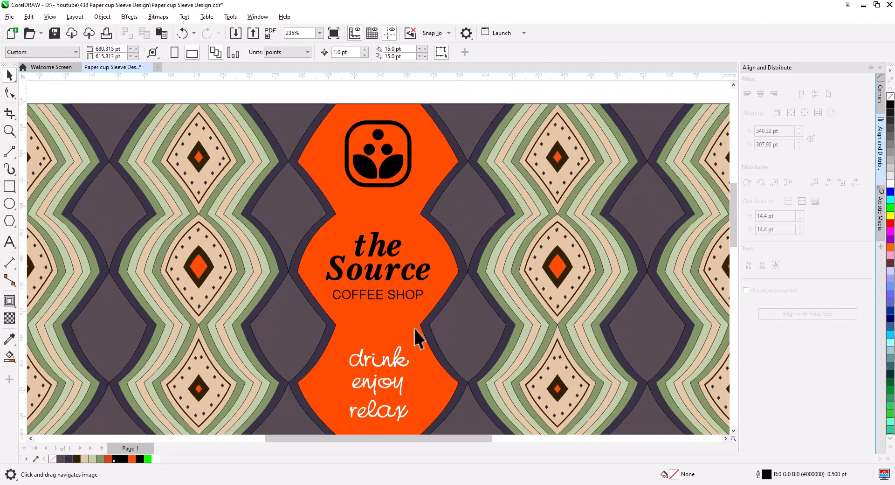
left_click(388, 250)
left_click(385, 272, "shift")
left_click(373, 294, "shift")
left_click(155, 459)
left_click(390, 164)
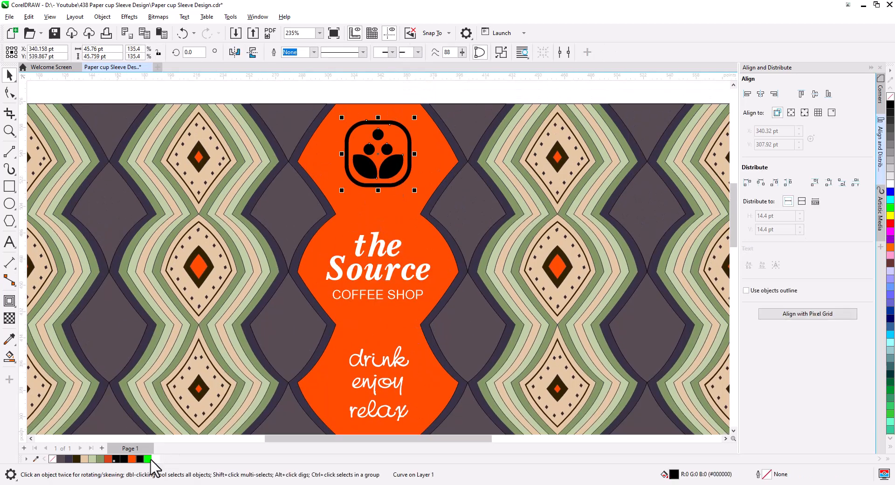
left_click(155, 458)
Scale the logo icon down around its centre to about 37 pt wide
scroll(358, 285, "down", 3)
left_click_drag(396, 174, 392, 179)
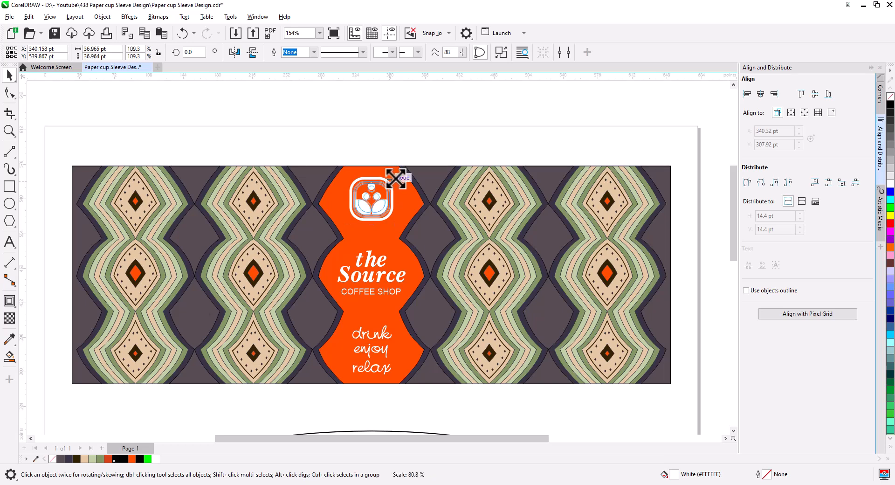
left_click(402, 145)
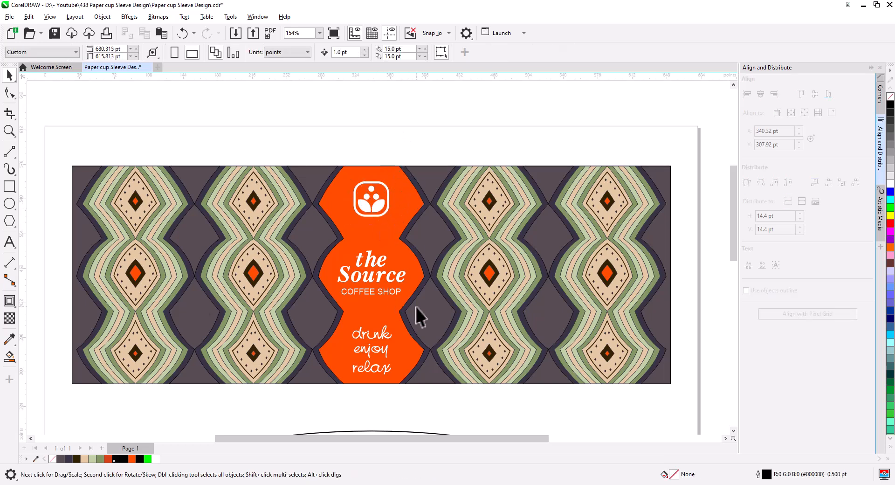
Copy the complete flat sleeve artwork straight down over the curved sleeve outline
scroll(442, 312, "down", 1)
scroll(454, 311, "down", 1)
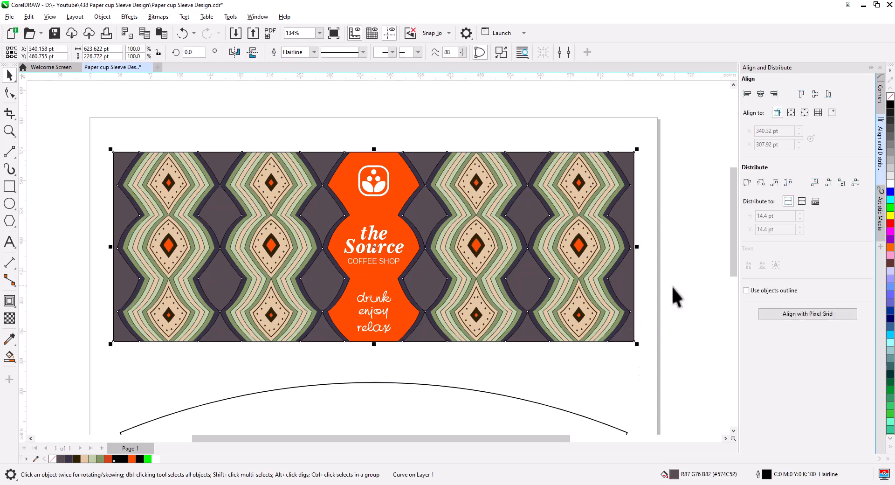
left_click(673, 268)
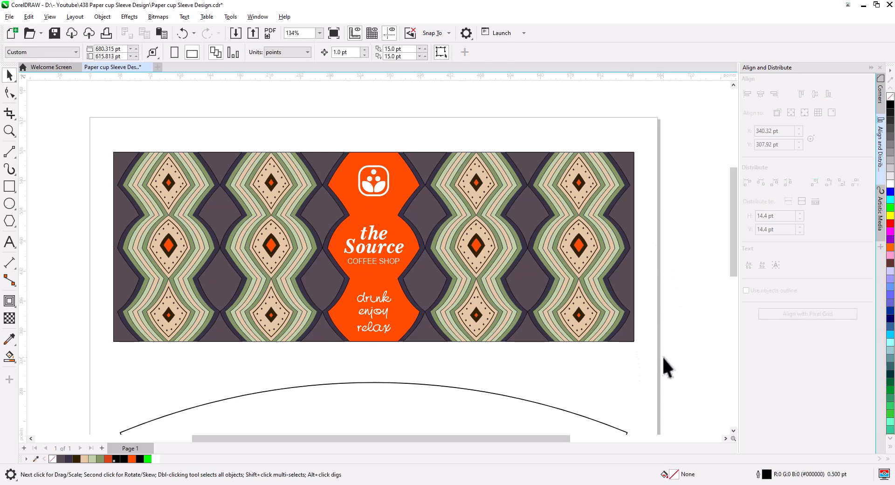
scroll(329, 180, "down", 2)
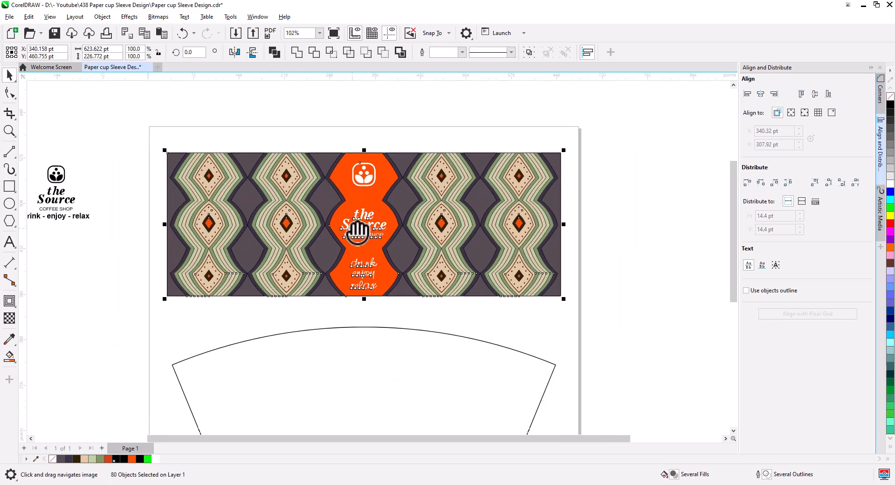
scroll(382, 196, "down", 2)
left_click_drag(427, 147, 427, 320)
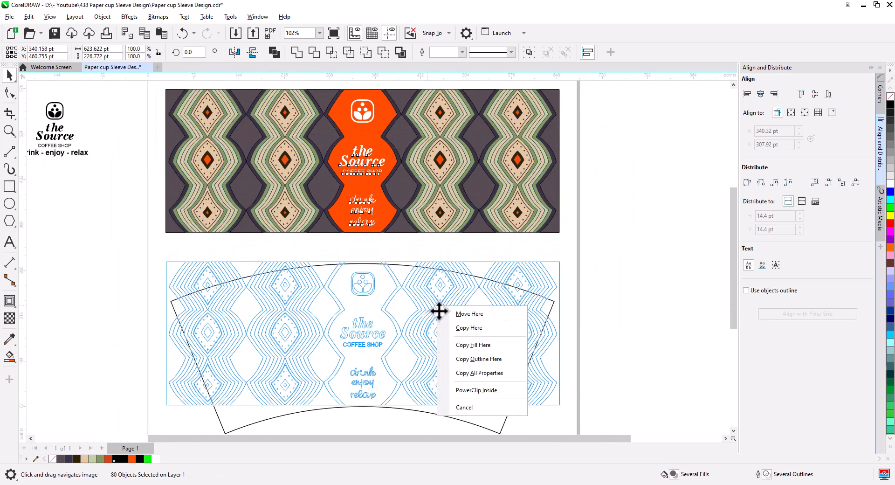
left_click(464, 327)
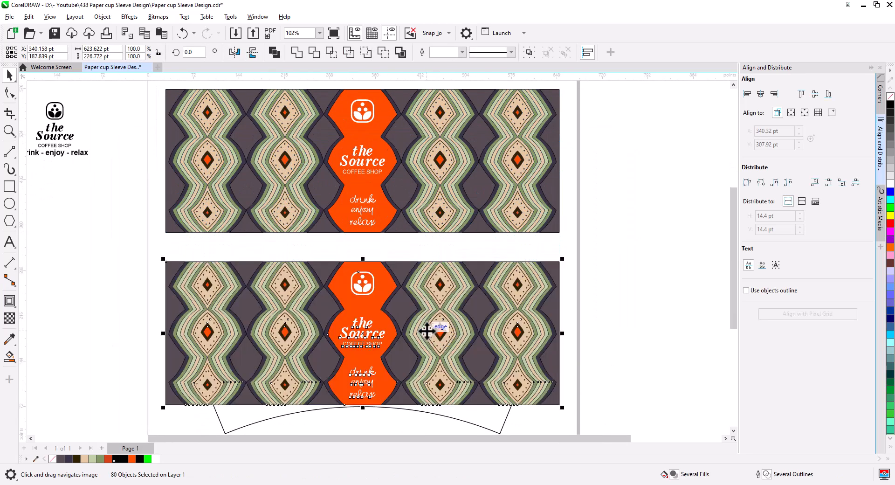
Convert the copied artwork to a 300 dpi RGB Color (24-bit) bitmap with anti-aliasing and a transparent background
left_click(158, 16)
left_click(177, 31)
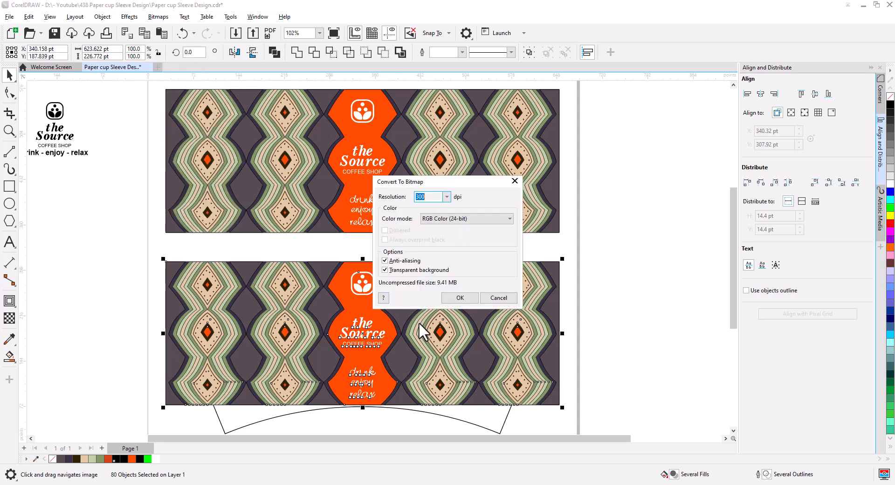
left_click(460, 298)
Start an envelope on the bitmap, delete its side midpoint nodes and convert the edges between the four corners to straight lines
scroll(375, 279, "down", 3)
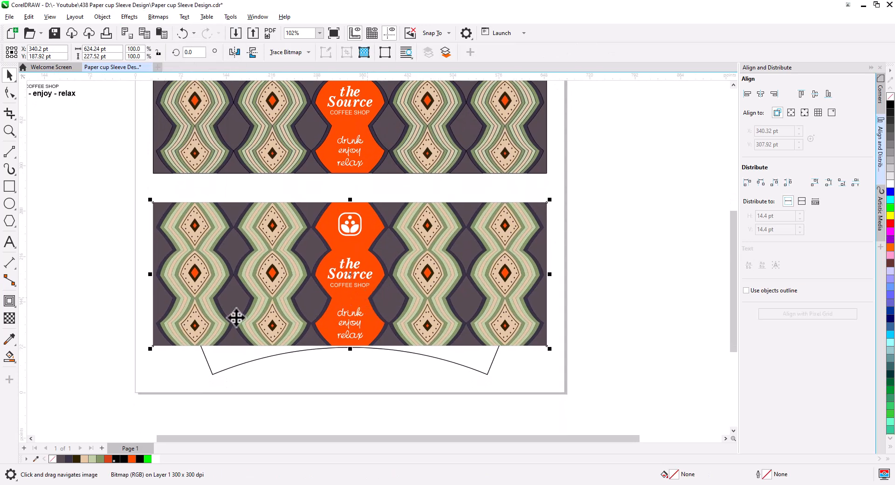
left_click(11, 304)
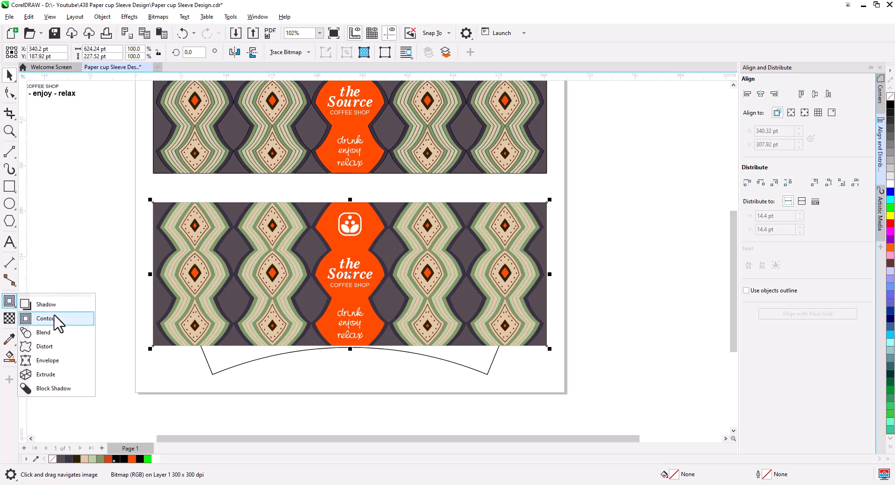
left_click(64, 361)
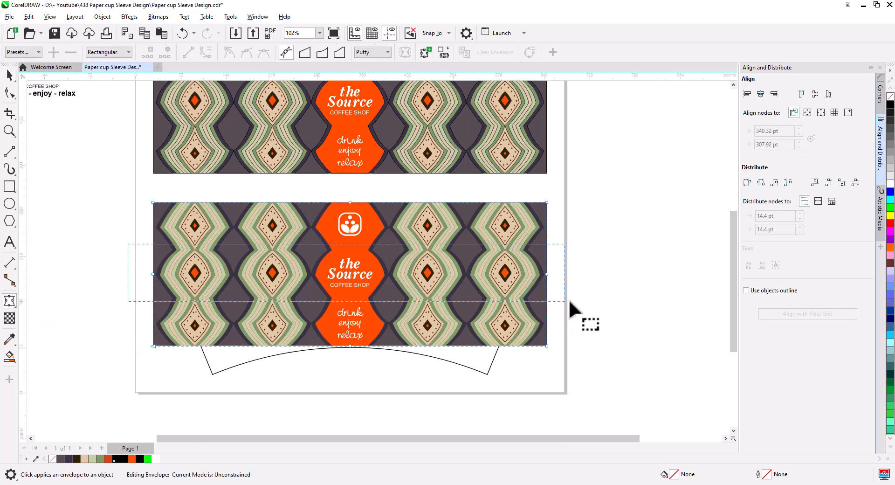
left_click(380, 347)
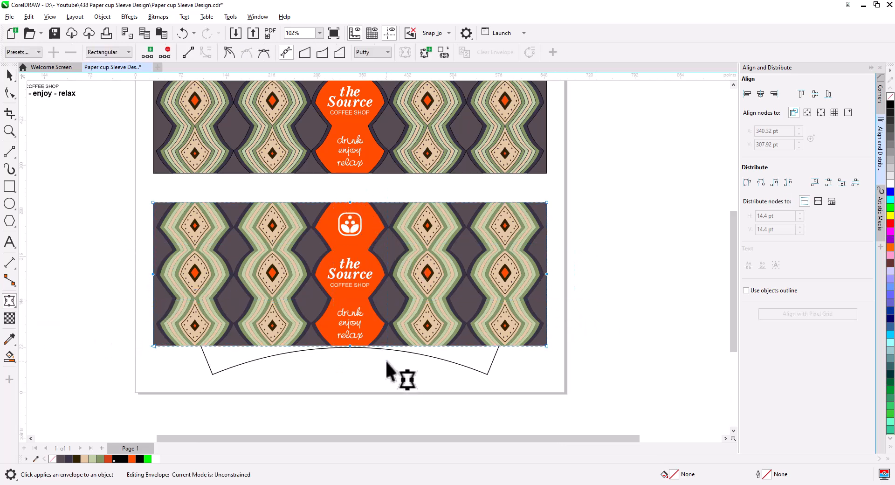
left_click_drag(135, 182, 457, 345)
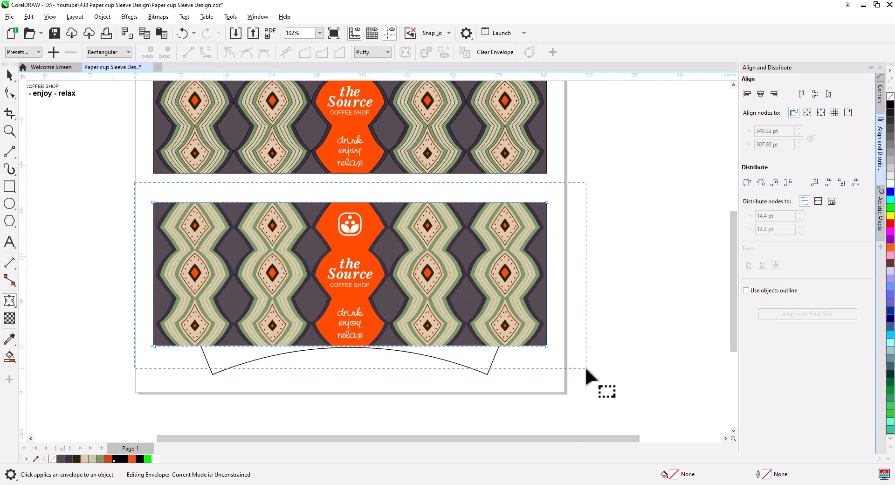
left_click_drag(586, 368, 586, 368)
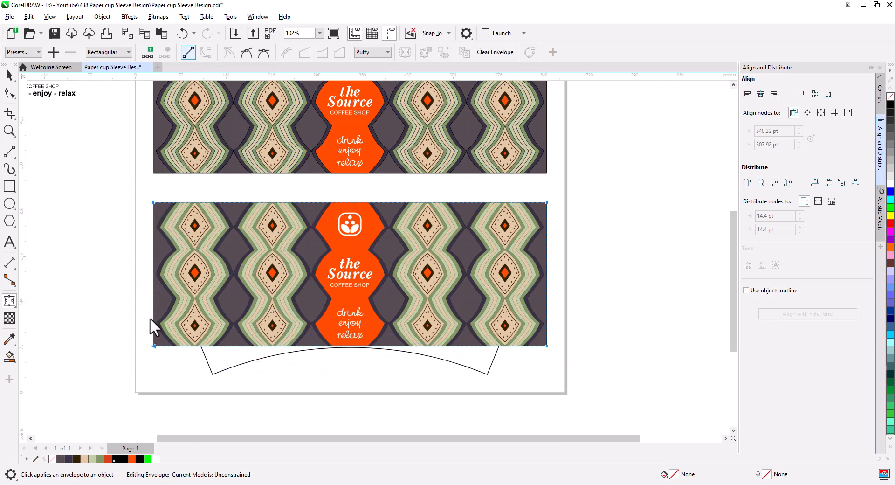
Fit the bitmap envelope's four corner nodes onto the matching corners of the curved sleeve outline
left_click_drag(153, 346, 212, 373)
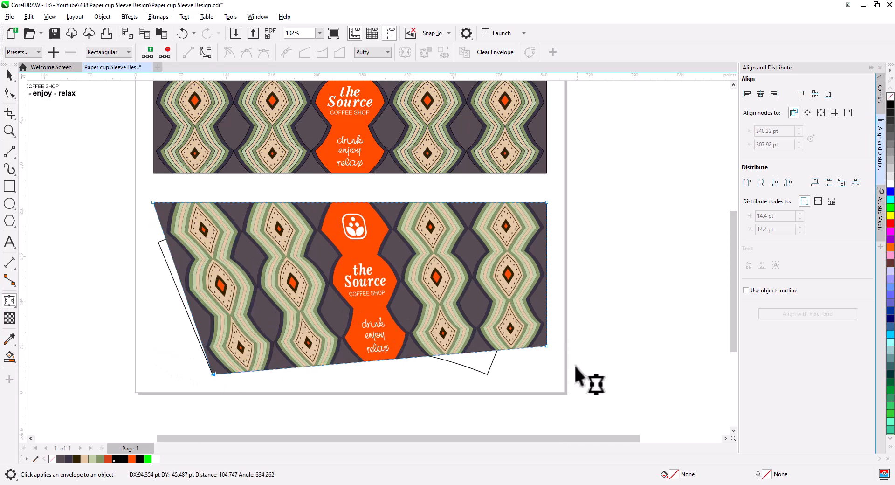
left_click_drag(547, 345, 487, 374)
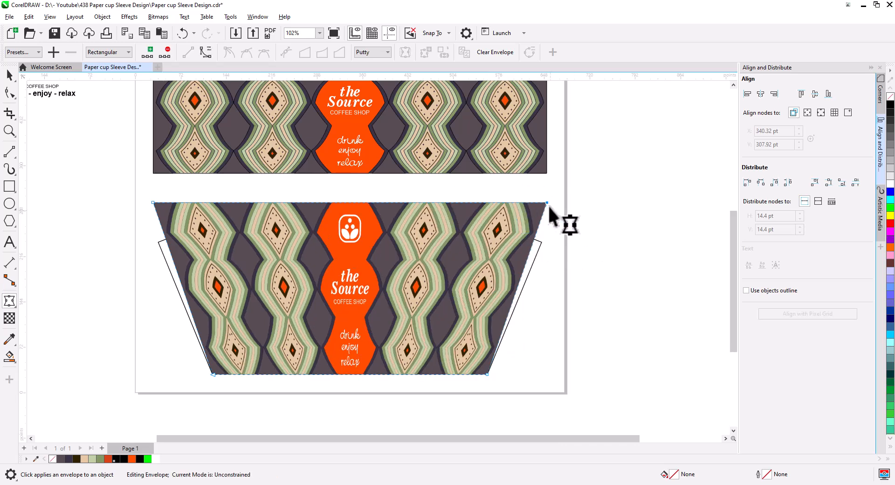
left_click_drag(547, 202, 541, 241)
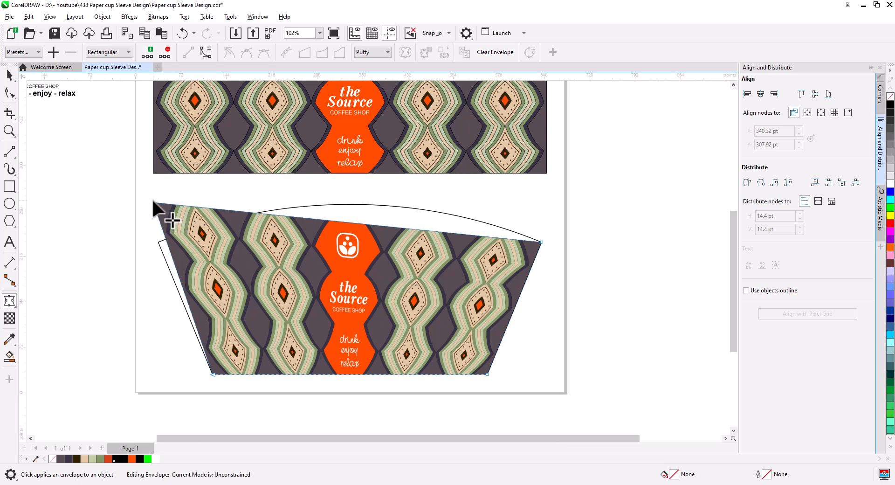
left_click_drag(154, 203, 158, 242)
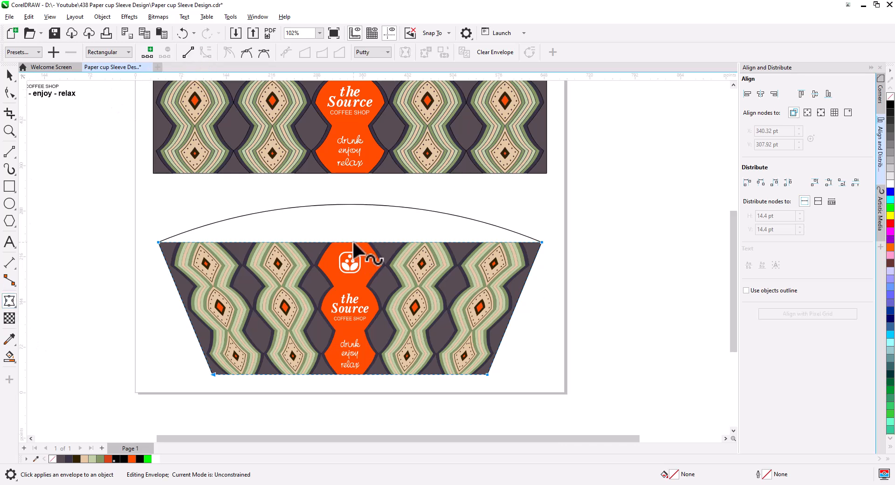
Curve the envelope's upper and lower edges to follow the sleeve outline's arcs, and finish with the warped bitmap deselected
left_click_drag(352, 241, 347, 204)
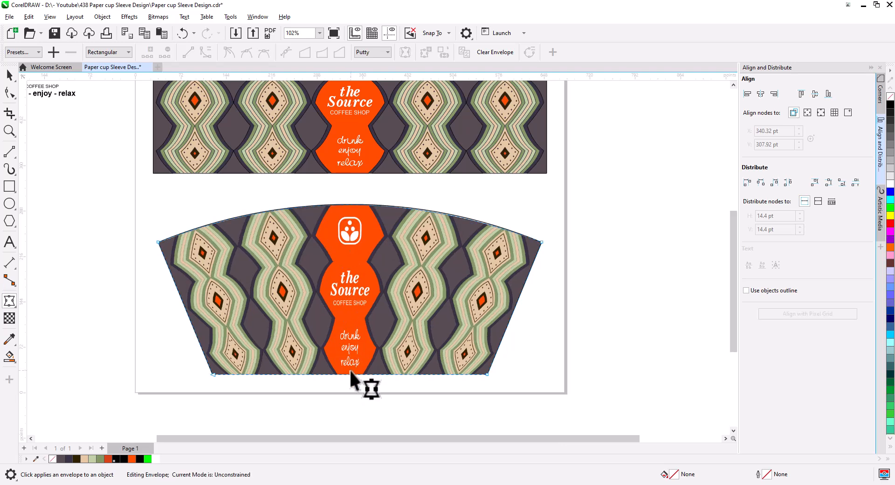
left_click_drag(350, 375, 351, 348)
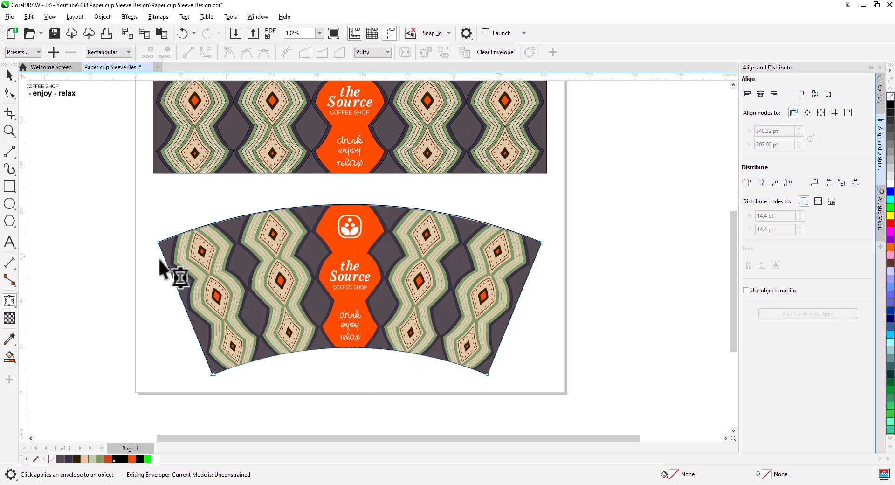
left_click(11, 77)
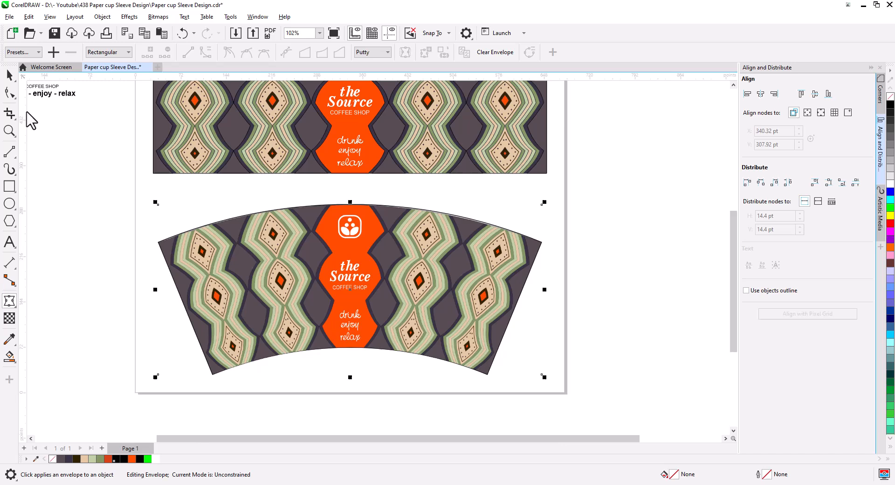
left_click(79, 223)
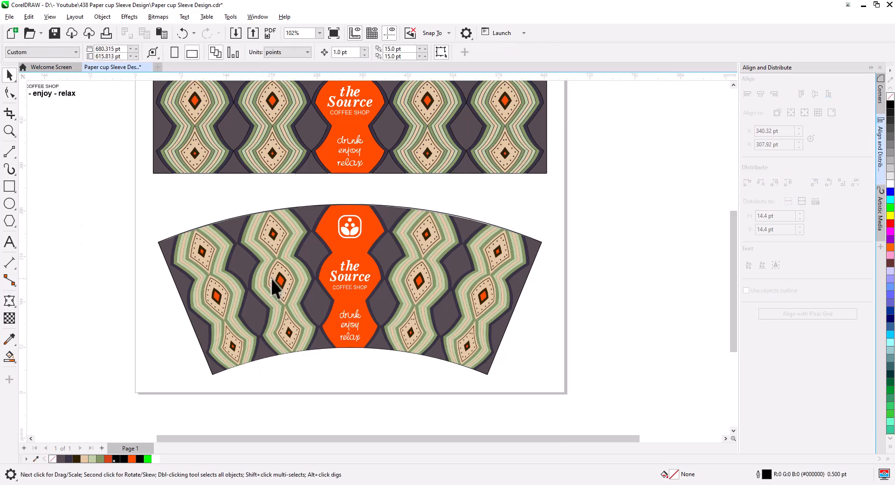